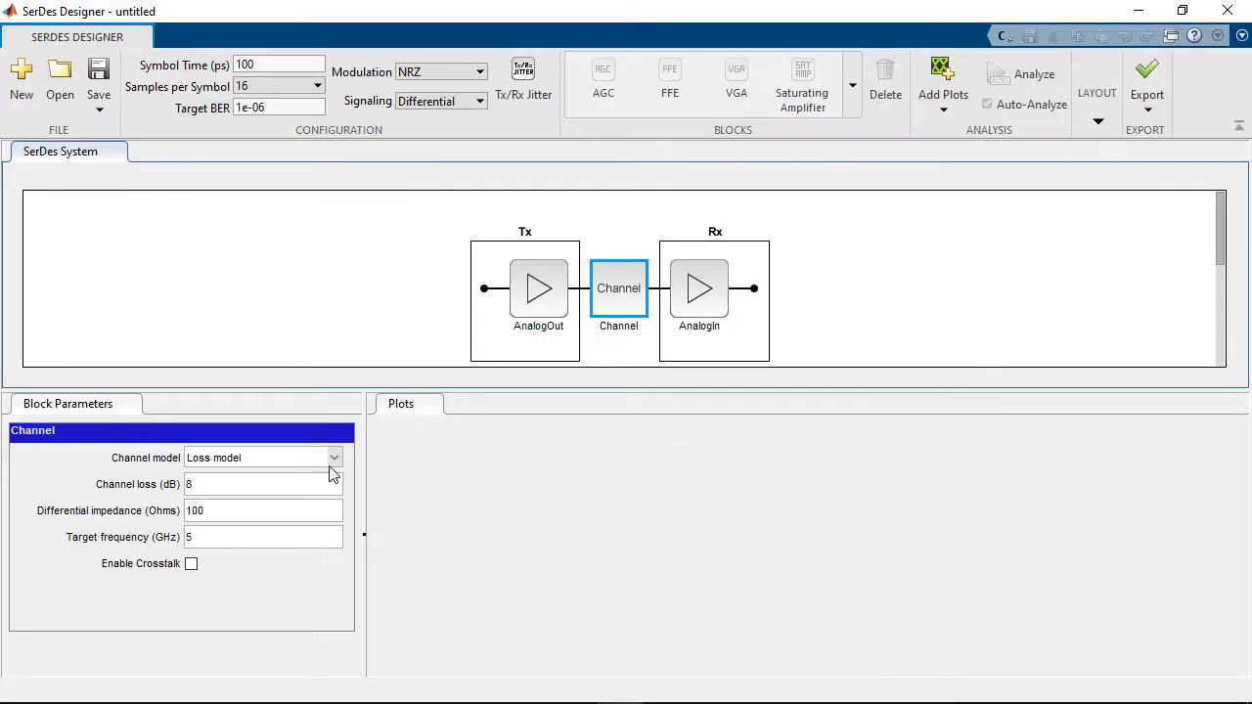
# Step: Try the Impulse response channel model and return the channel to Loss model
pyautogui.click(335, 457)
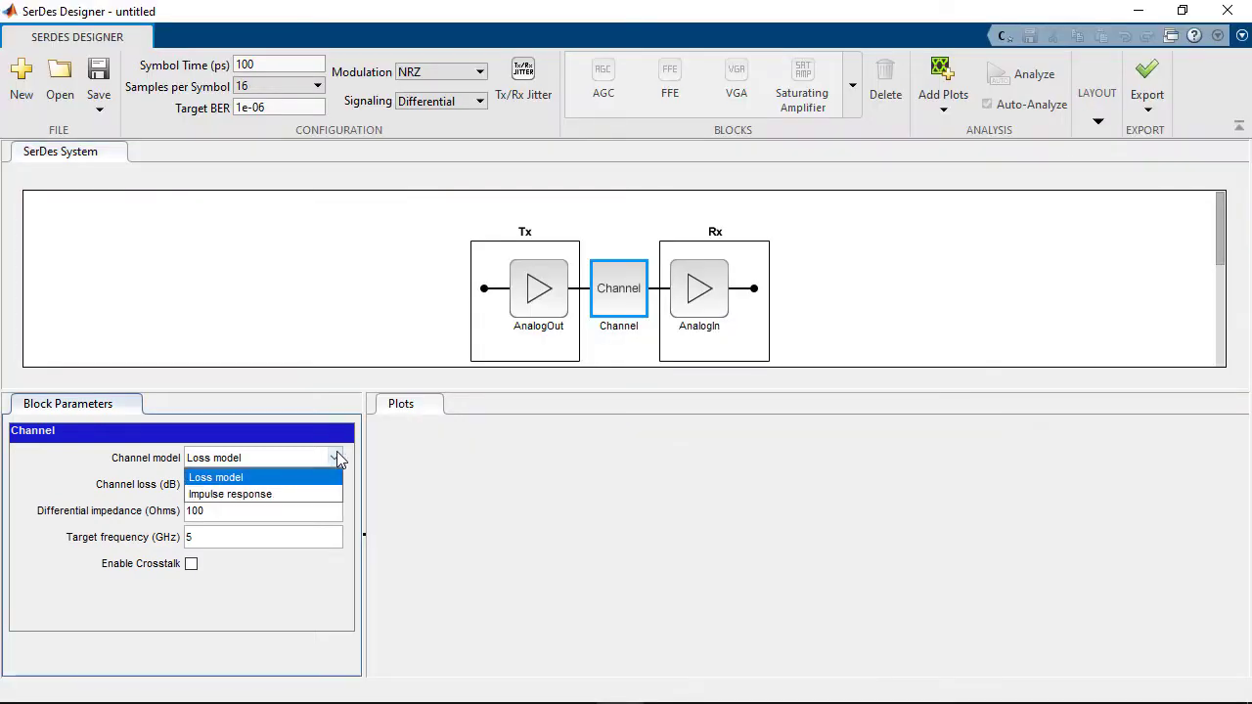
pyautogui.click(283, 495)
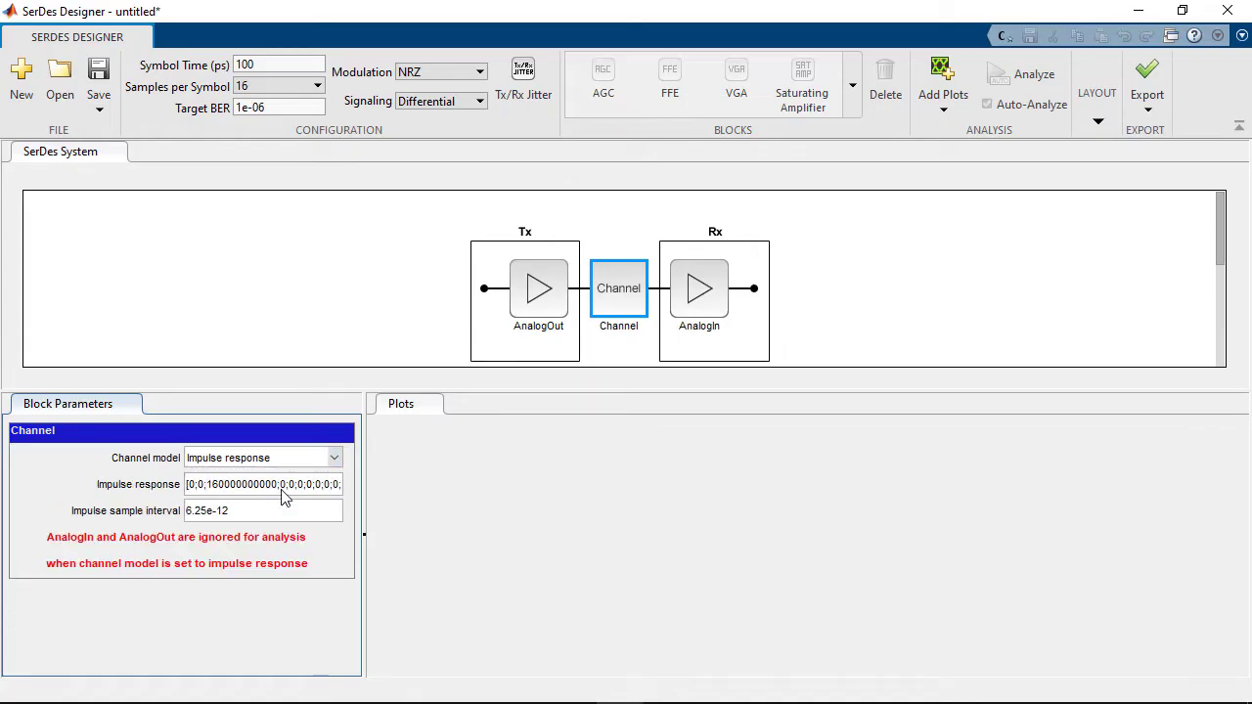
pyautogui.click(334, 460)
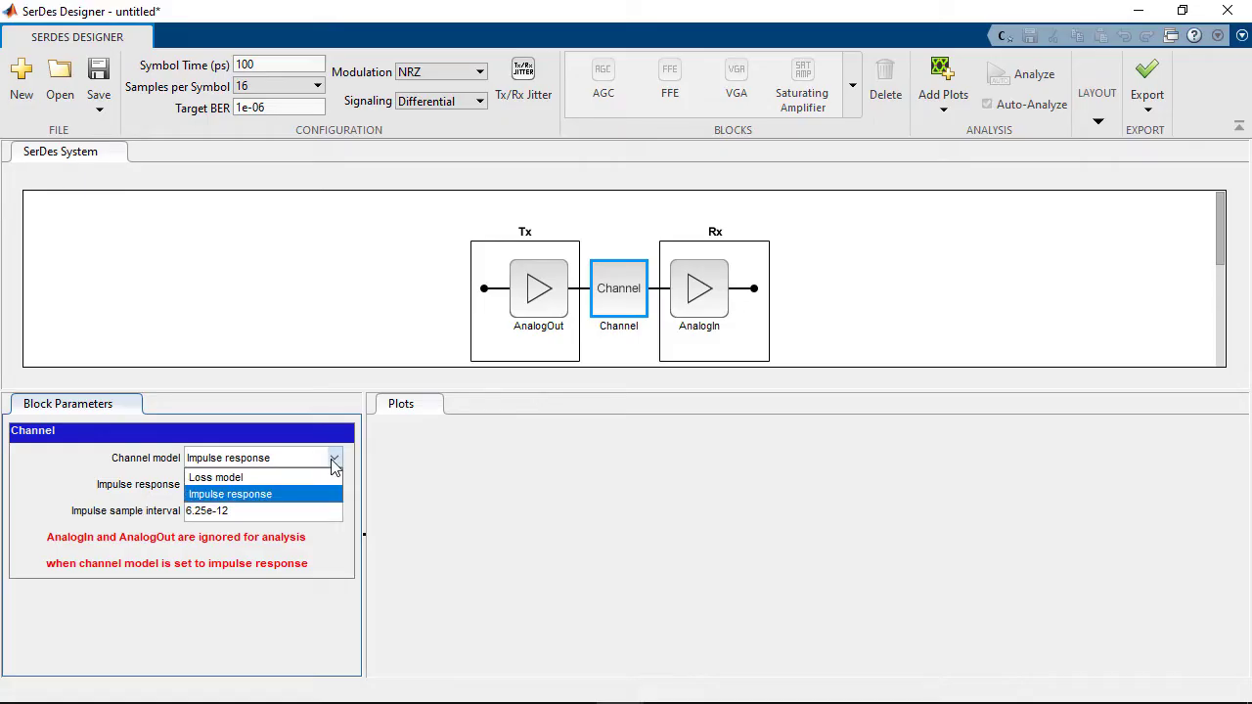
pyautogui.click(262, 479)
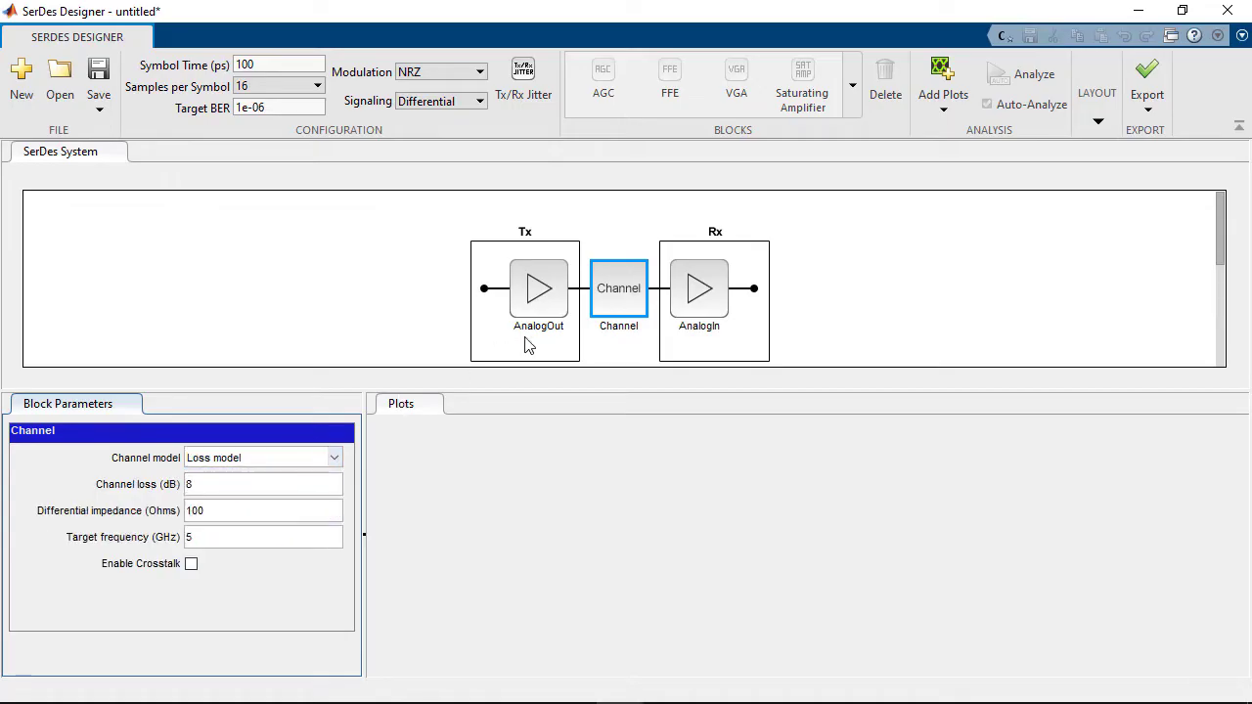
# Step: With the AnalogOut block selected, add a Statistical Eye plot and set the modulation to PAM3
pyautogui.click(548, 292)
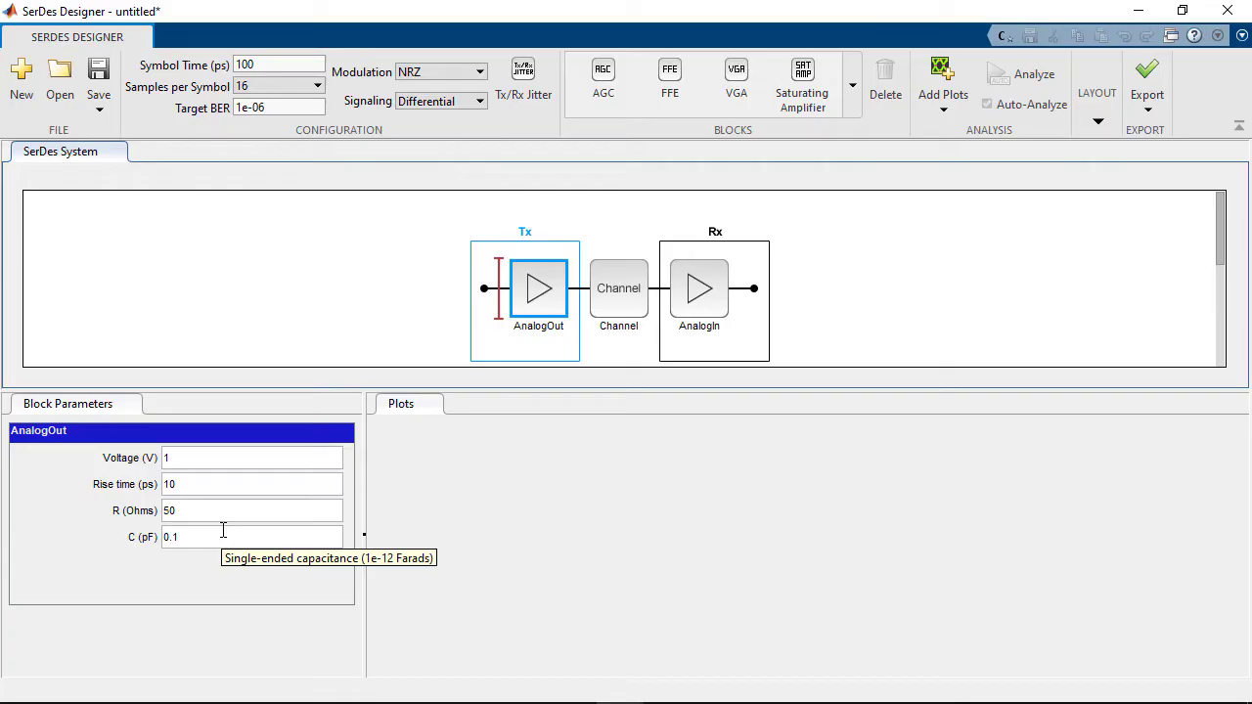
pyautogui.click(928, 110)
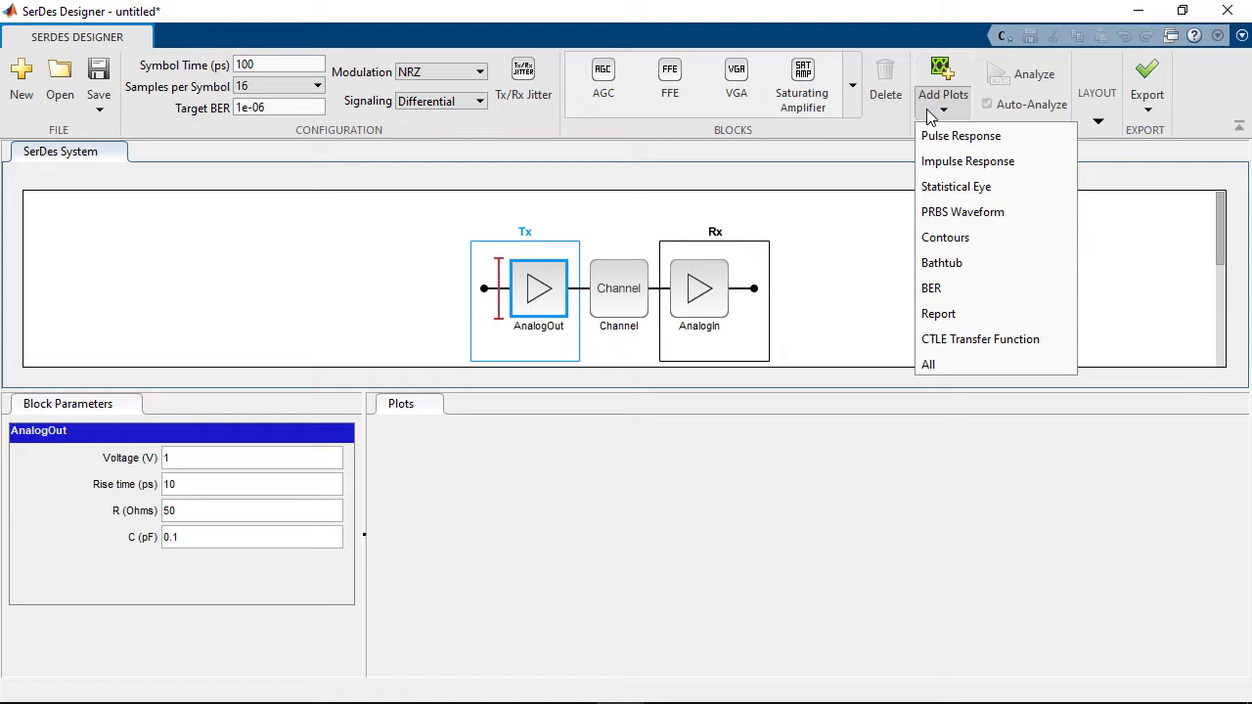
pyautogui.click(953, 187)
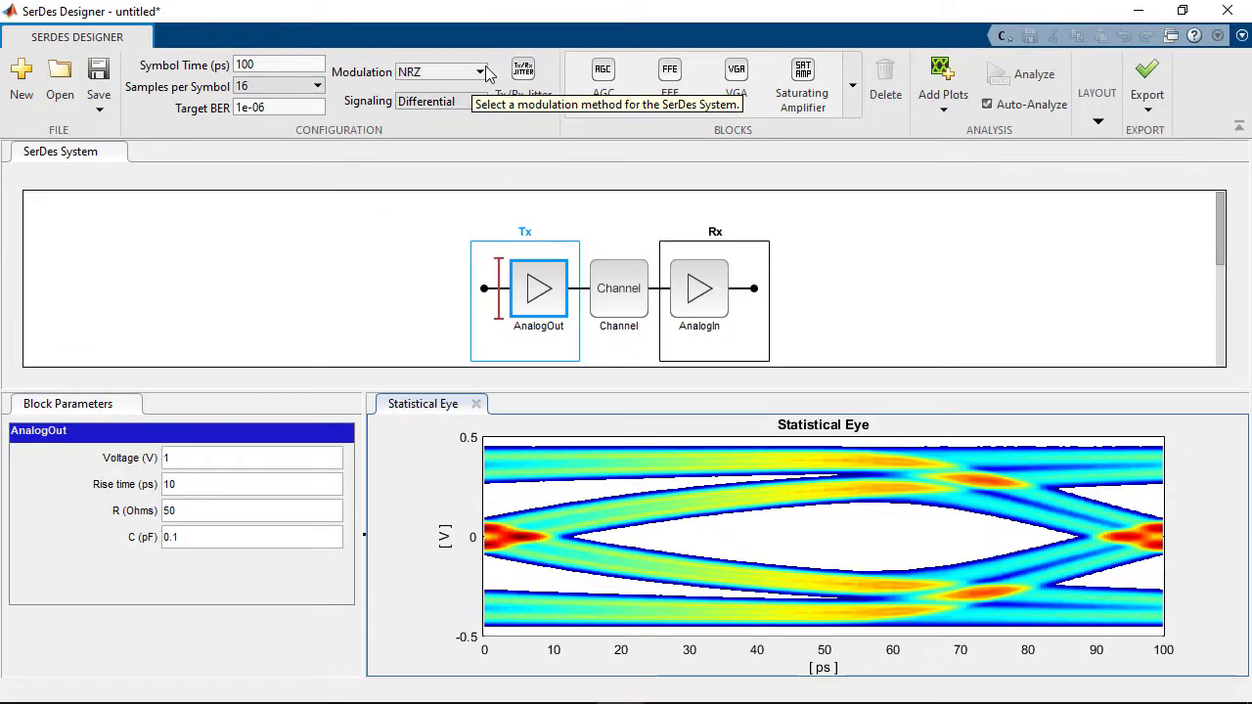
pyautogui.click(480, 72)
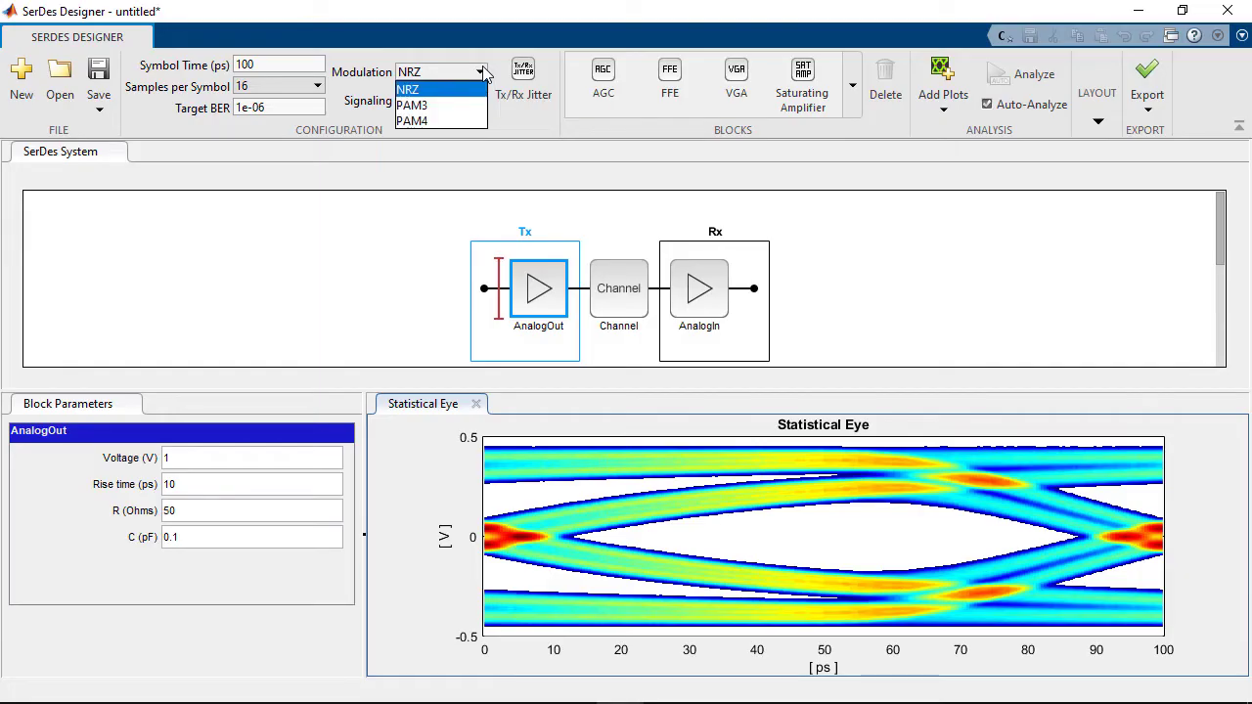
pyautogui.click(430, 106)
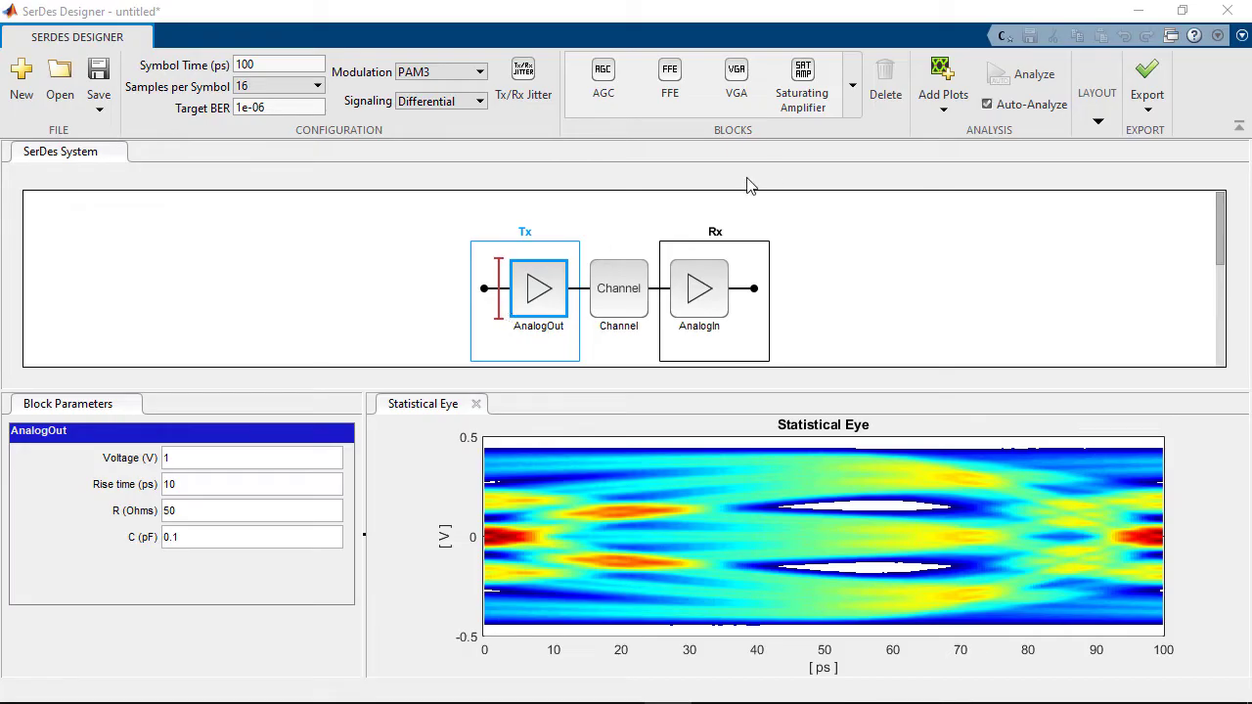
# Step: Insert an FFE block into the transmitter ahead of AnalogOut
pyautogui.click(850, 108)
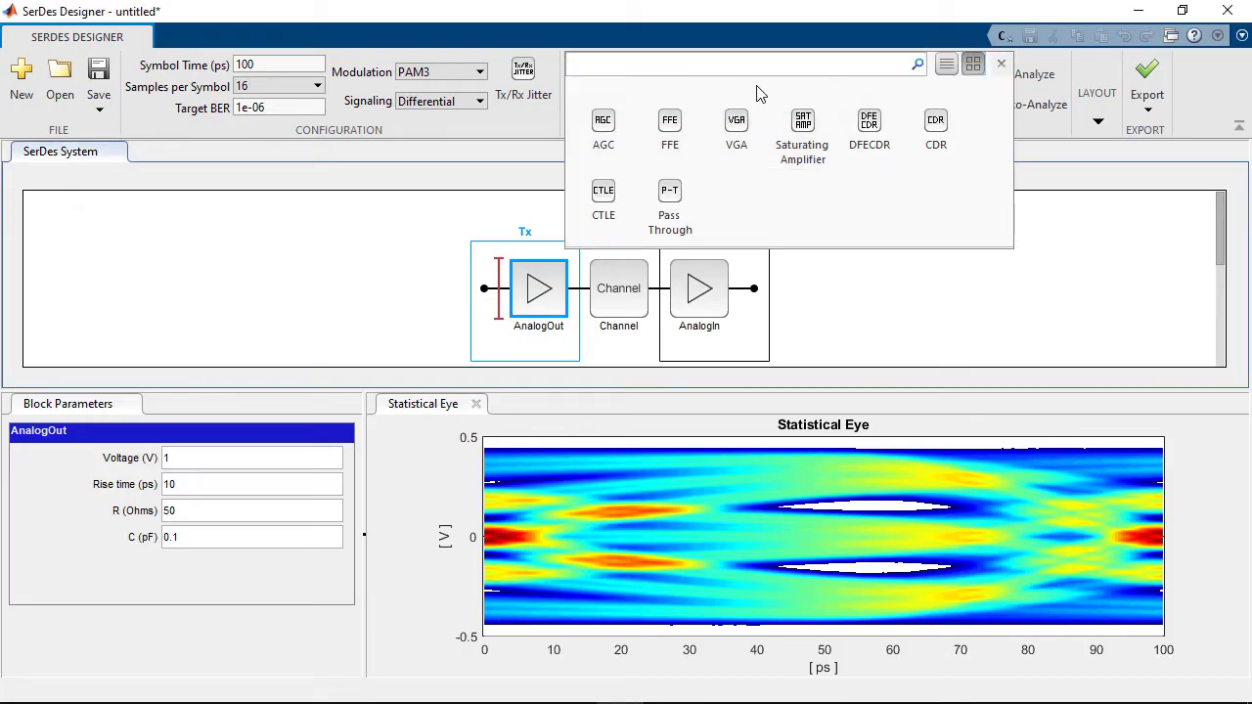
pyautogui.click(674, 147)
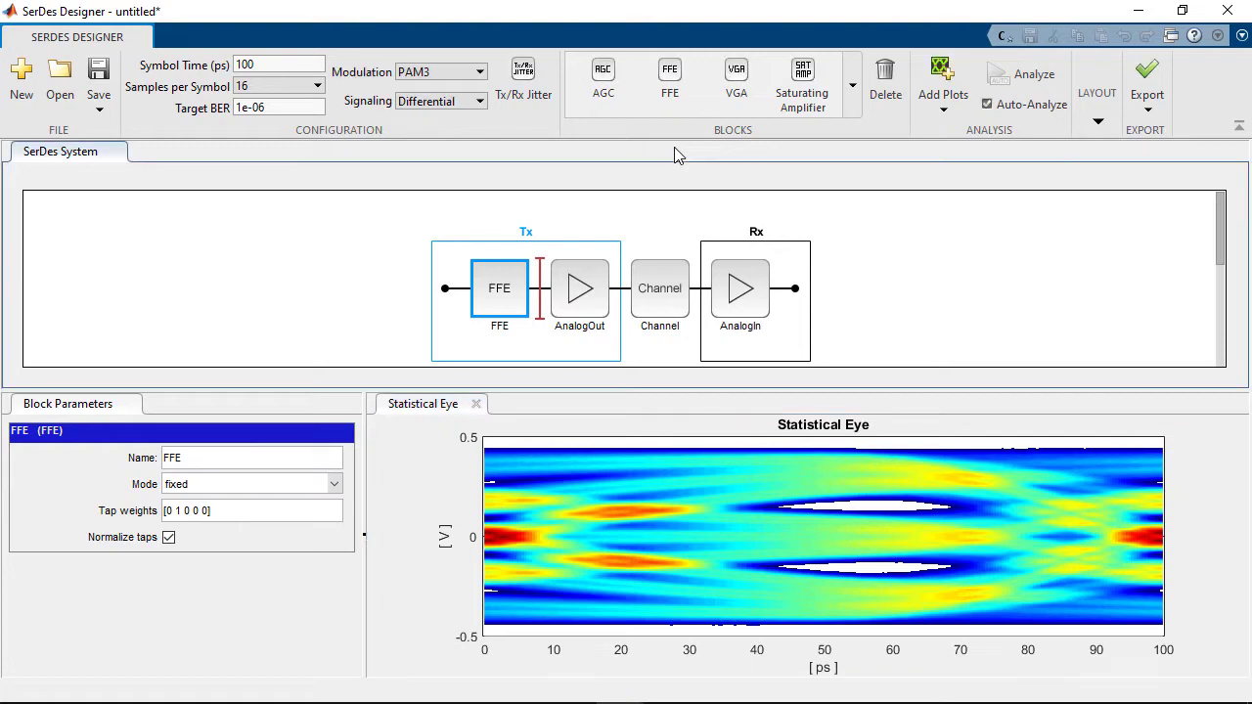
pyautogui.click(225, 511)
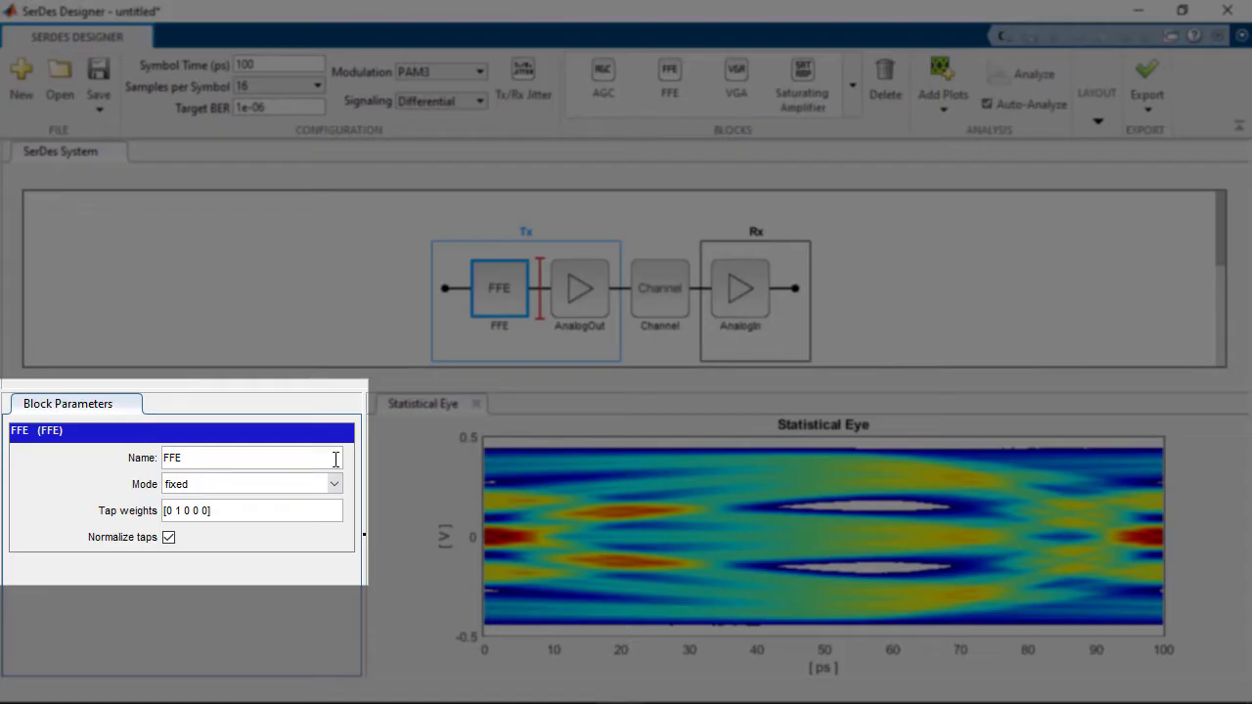
# Step: Add a Pulse Response plot and place a data tip on the unequalized curve's tail at about 2.65e-09 s
pyautogui.click(942, 120)
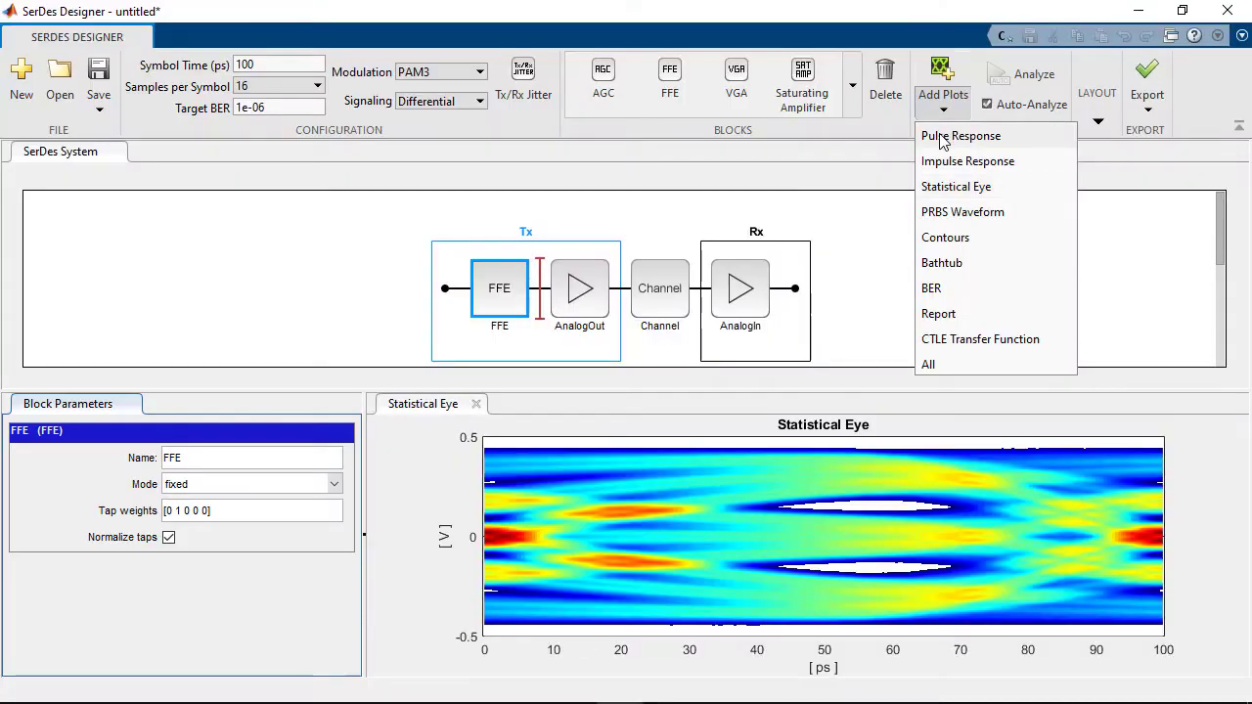
pyautogui.click(942, 137)
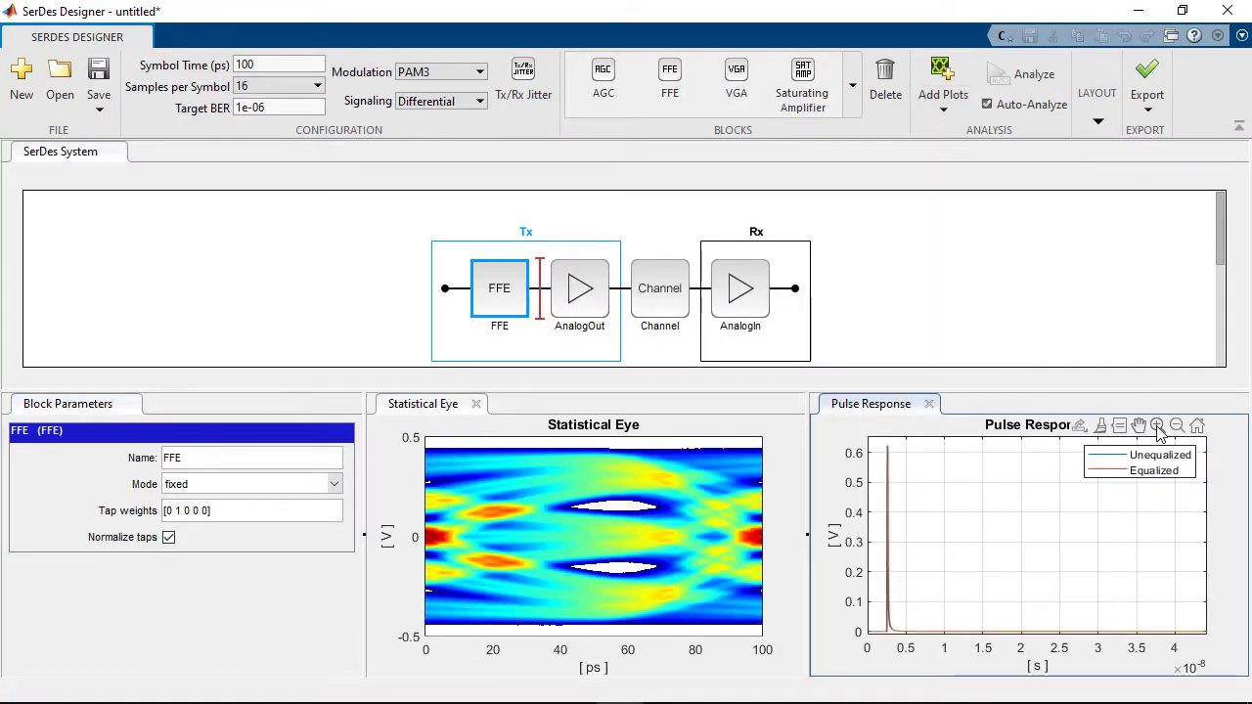
pyautogui.click(1157, 427)
pyautogui.moveTo(878, 442); pyautogui.dragTo(915, 645)
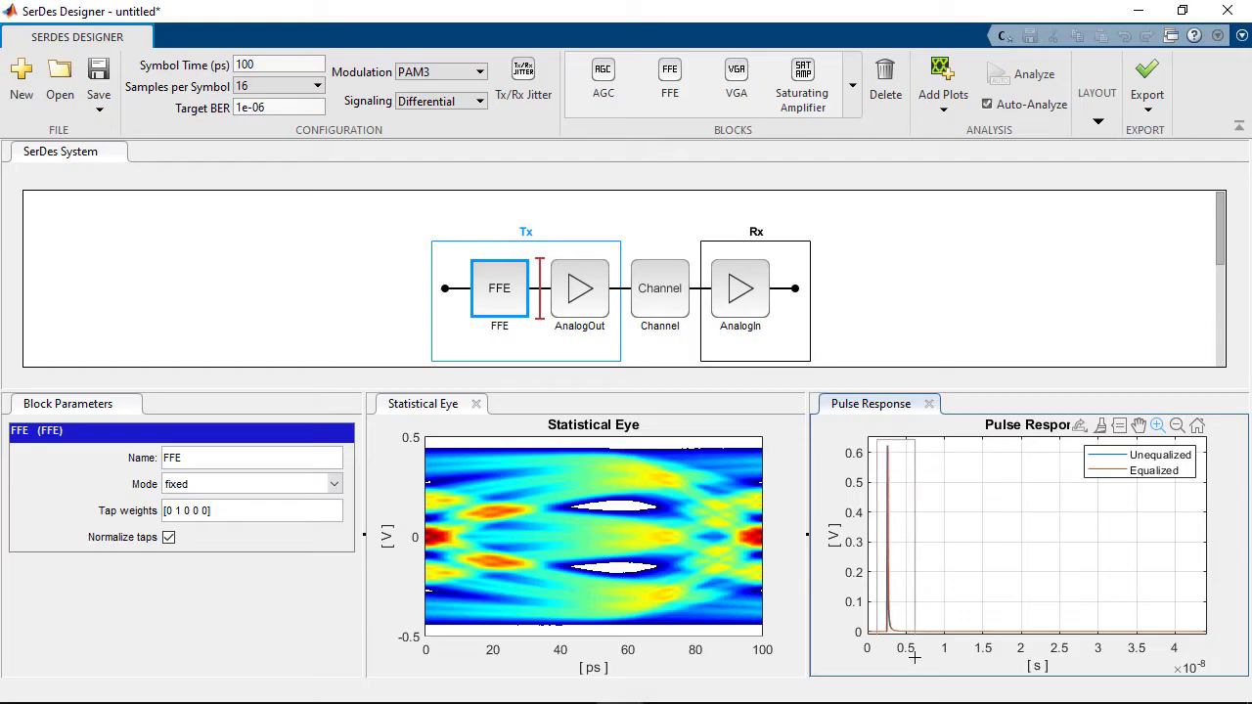
pyautogui.moveTo(947, 439); pyautogui.dragTo(1023, 636)
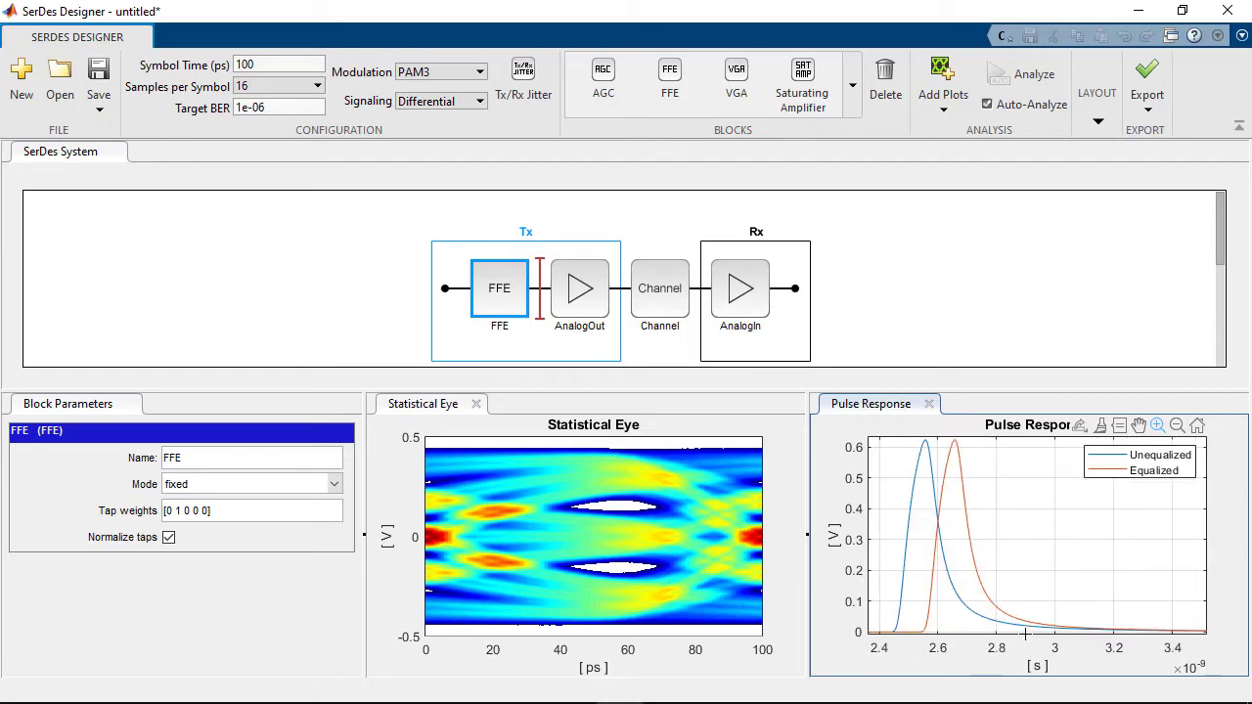
pyautogui.click(1119, 425)
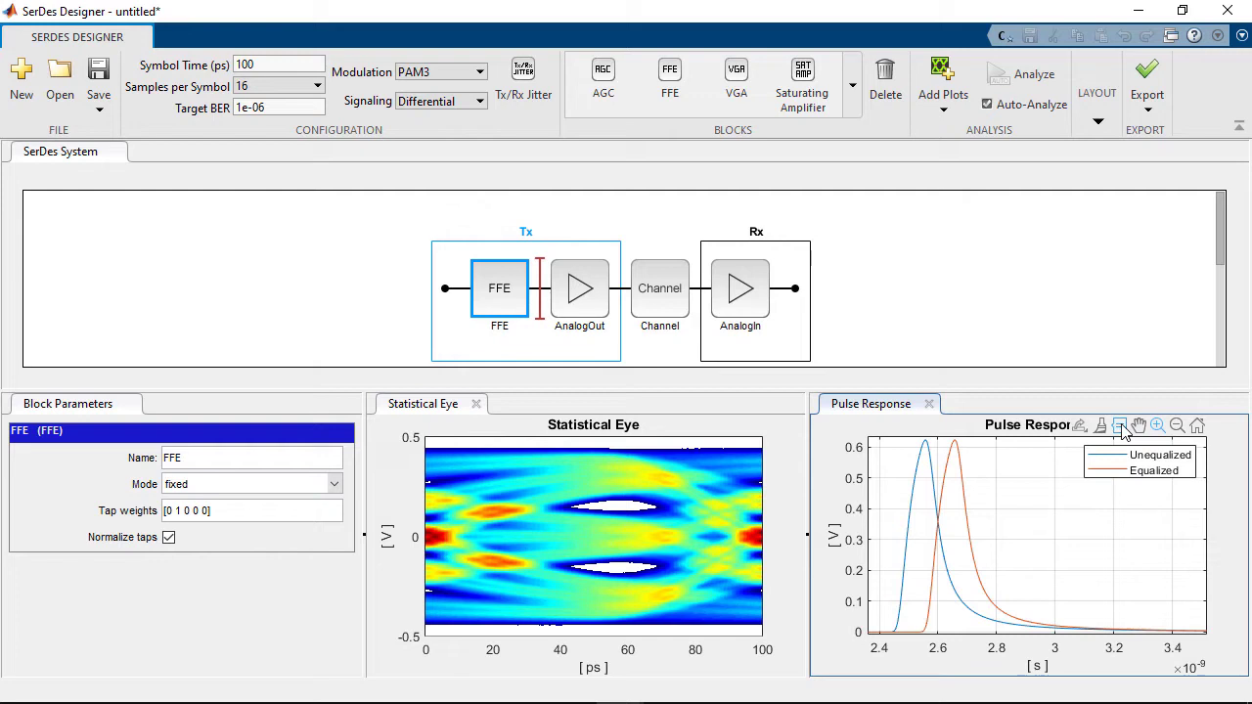
pyautogui.click(953, 586)
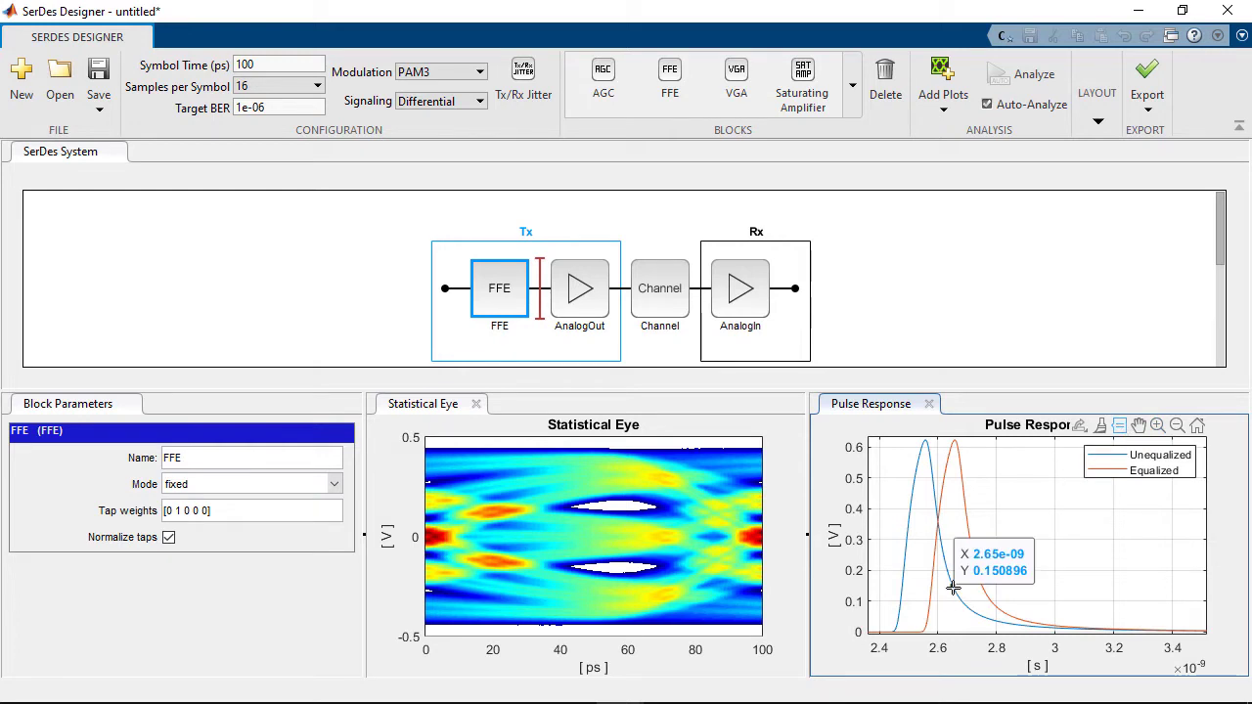
# Step: Set the FFE tap weights to [0 1 -0.15 0 0]
pyautogui.click(190, 513)
pyautogui.press('BackSpace')
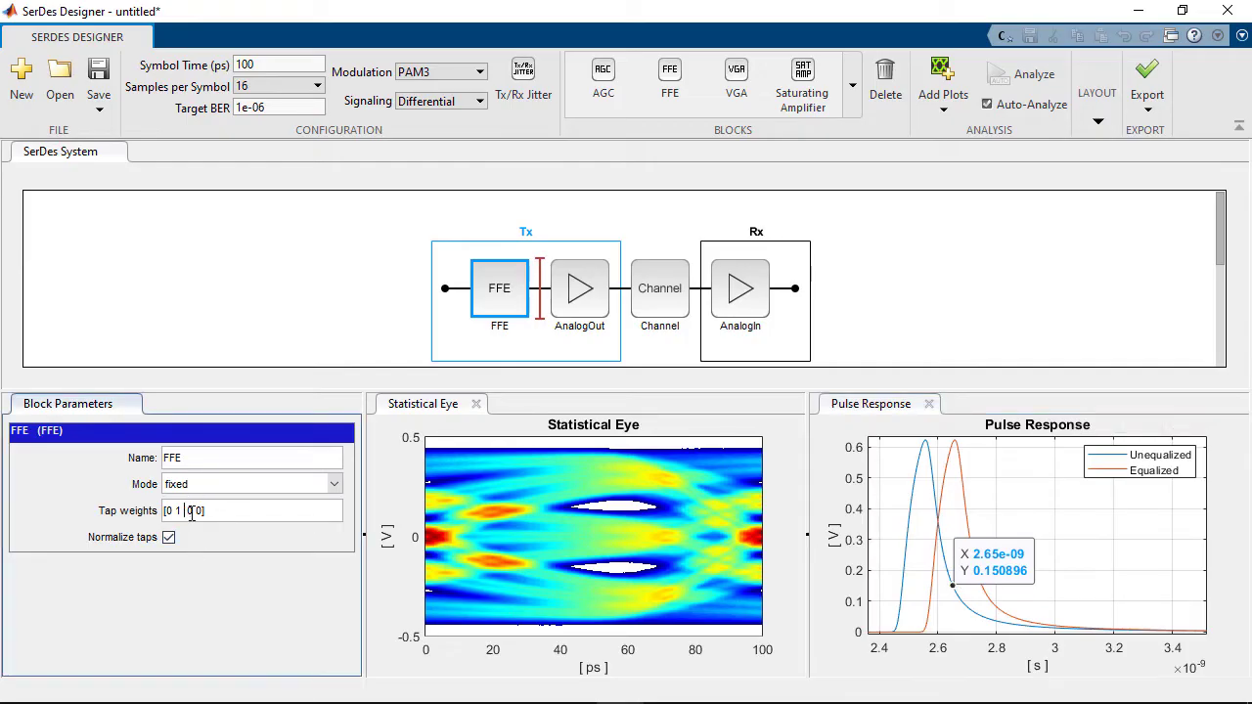
pyautogui.write('-0.15')
# Step: Place a data tip on the unequalized pulse tail at about 2.81e-09 s and set the FFE tap weights to [0 1 -0.15 -0.03 0]
pyautogui.click(998, 623)
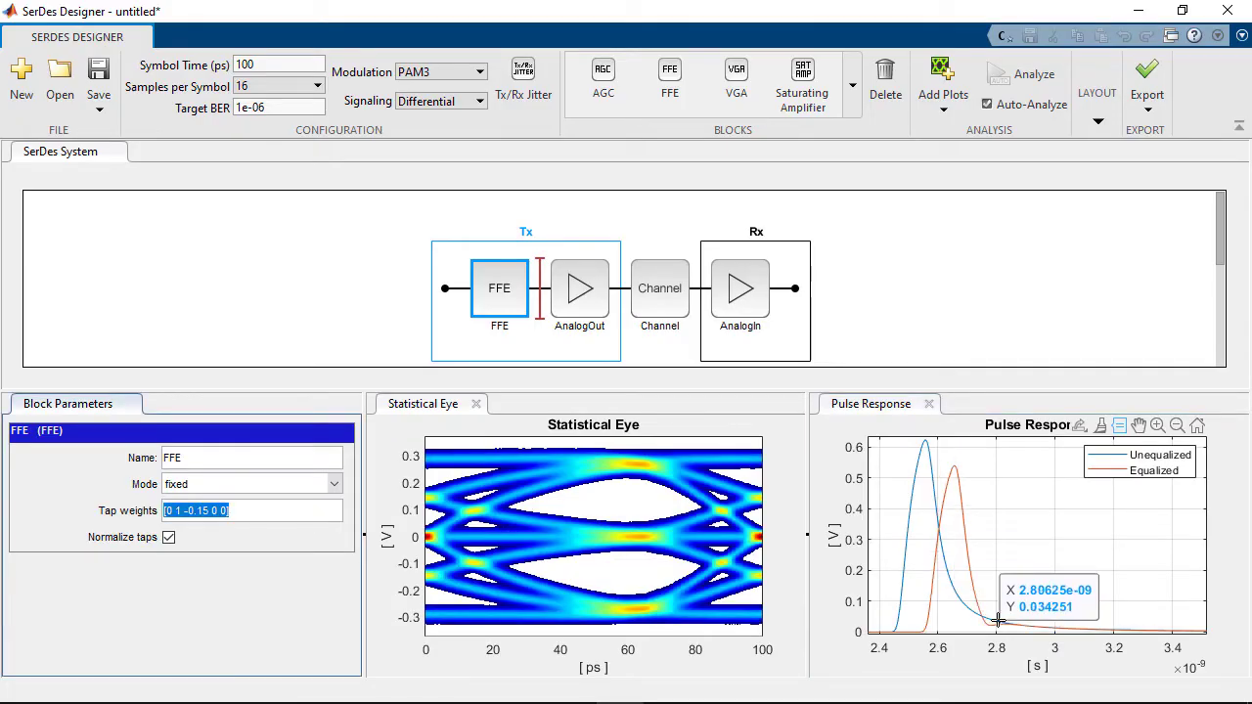
pyautogui.click(990, 614)
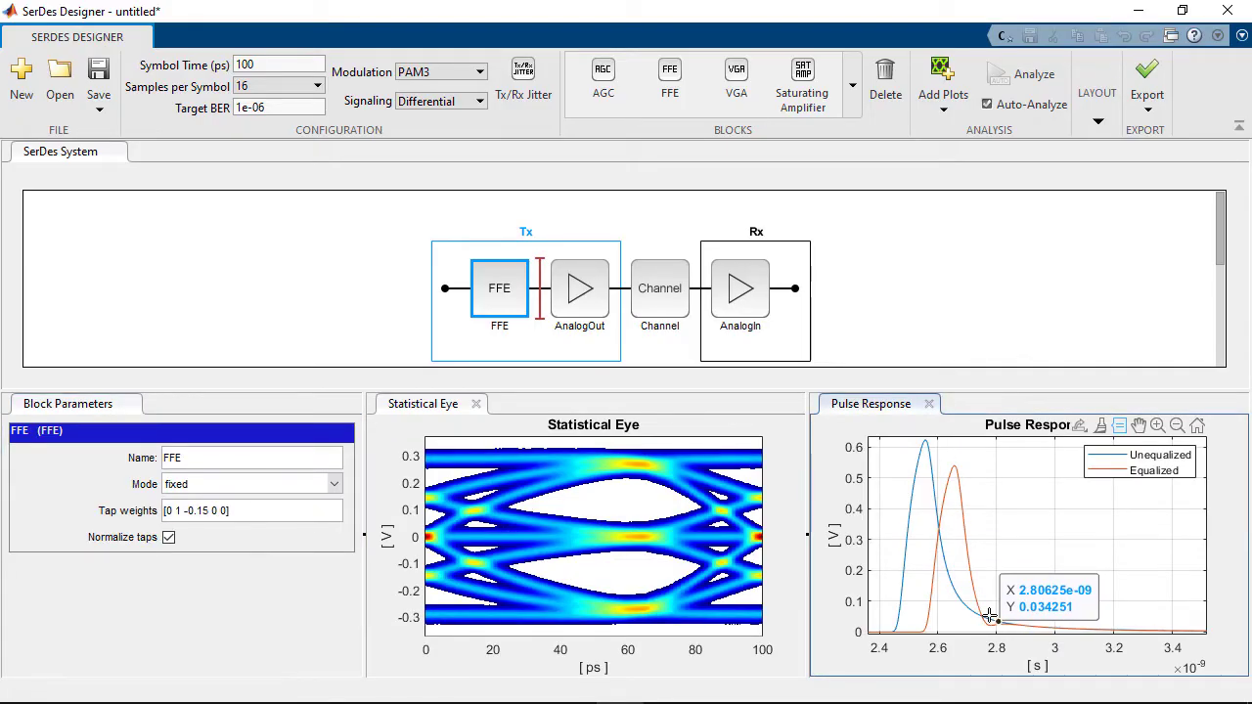
pyautogui.click(213, 509)
pyautogui.write('-')
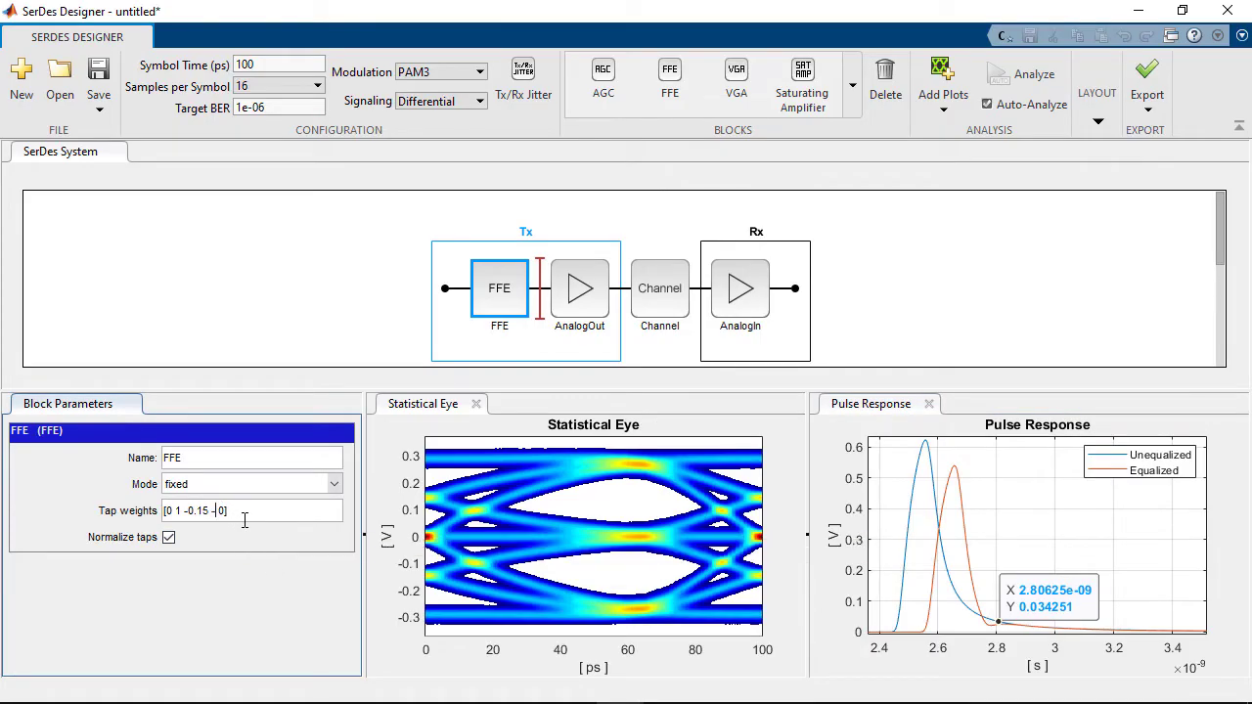
pyautogui.write('0.03')
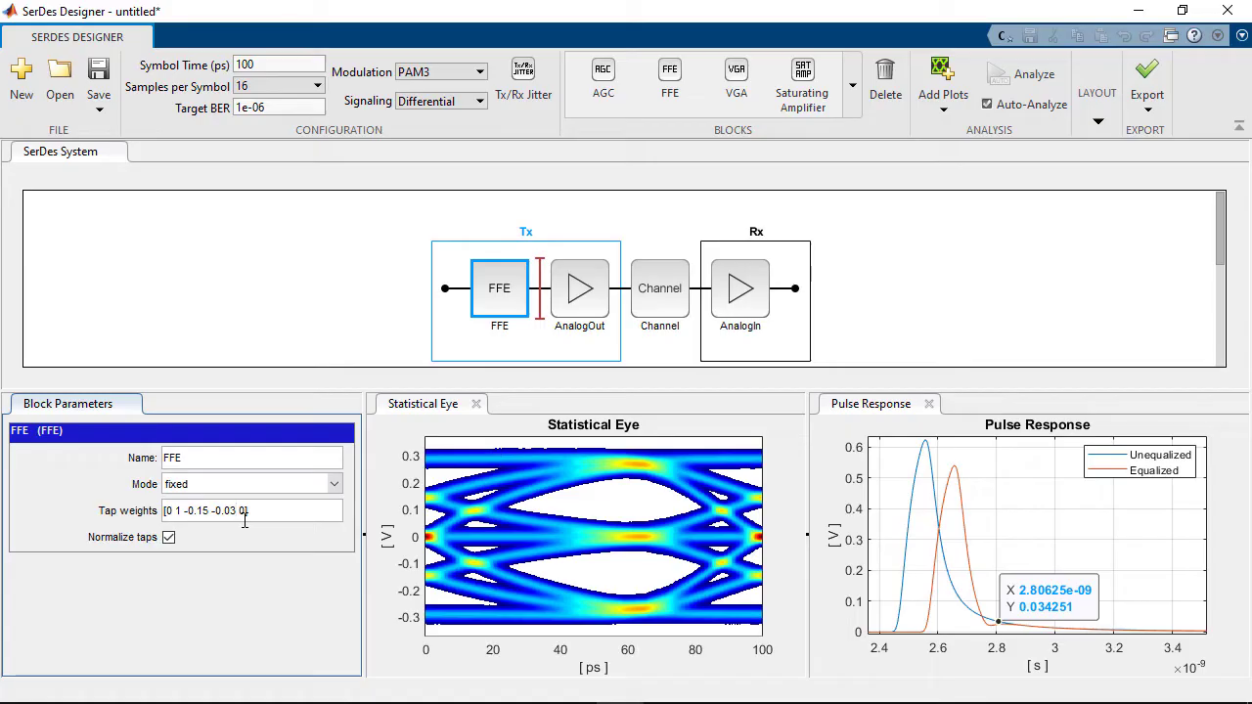
pyautogui.click(331, 569)
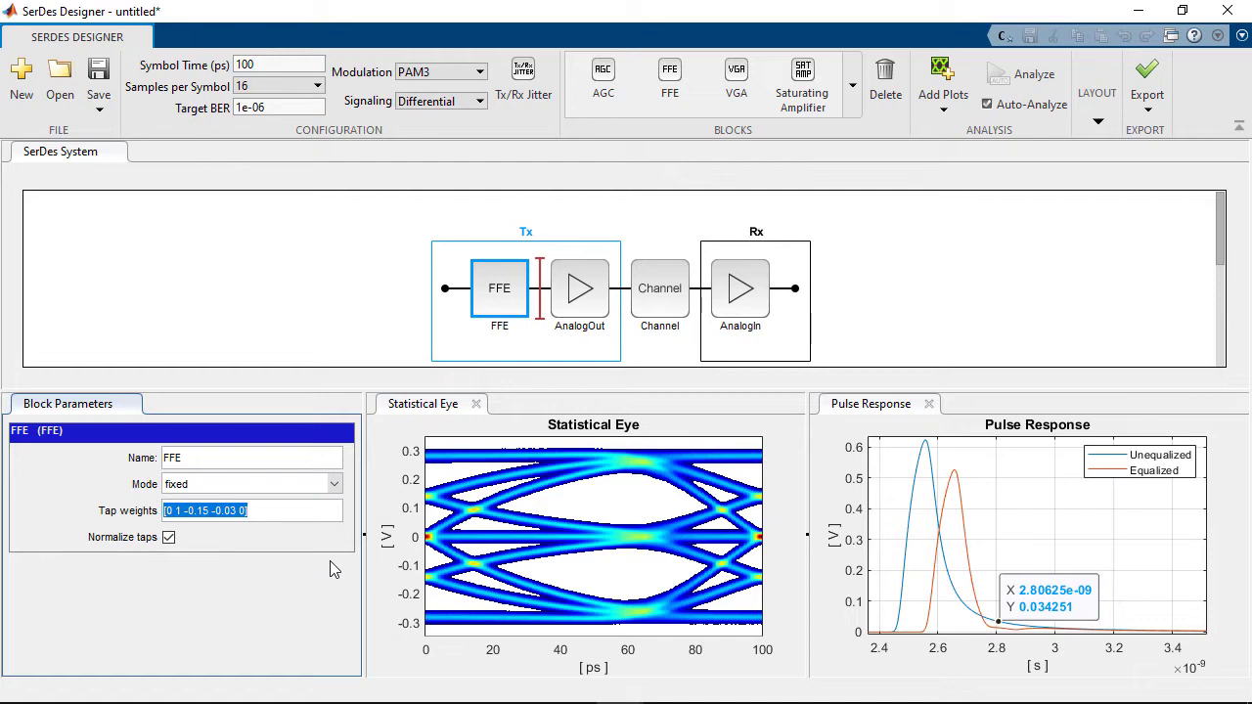
pyautogui.click(782, 700)
pyautogui.click(263, 511)
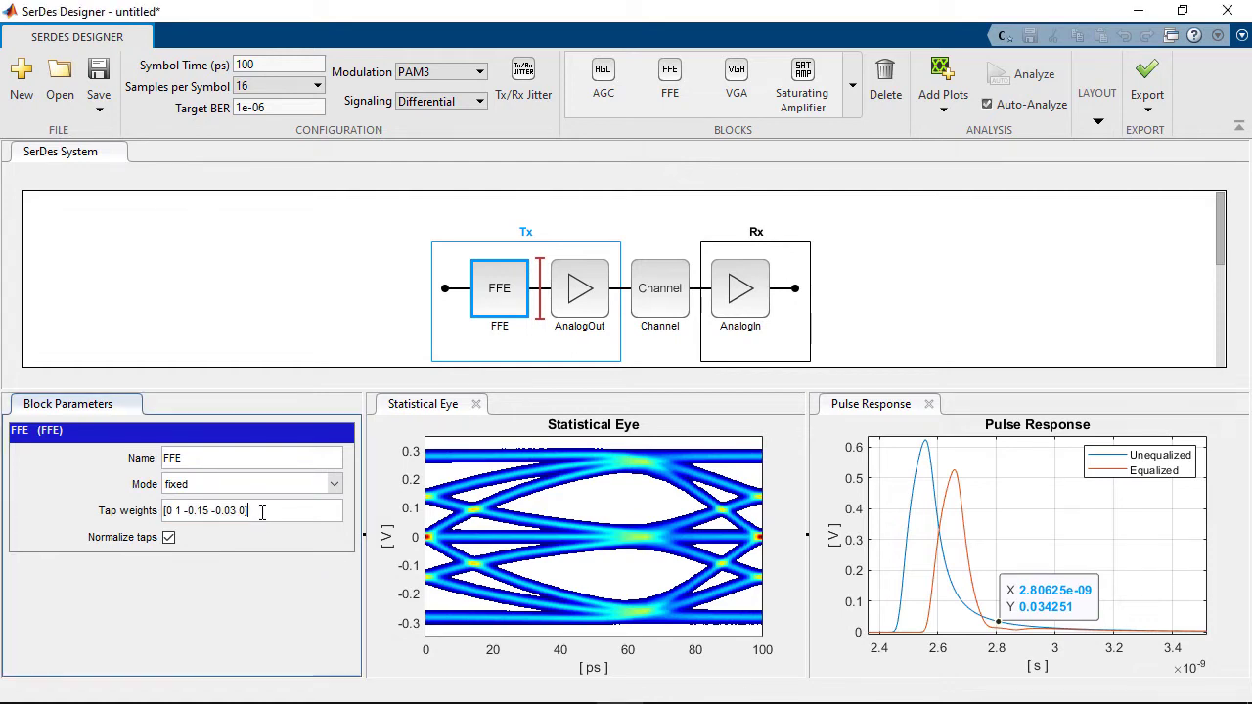
# Step: Add a BER plot and a Report of the eye metrics to the analysis
pyautogui.click(436, 404)
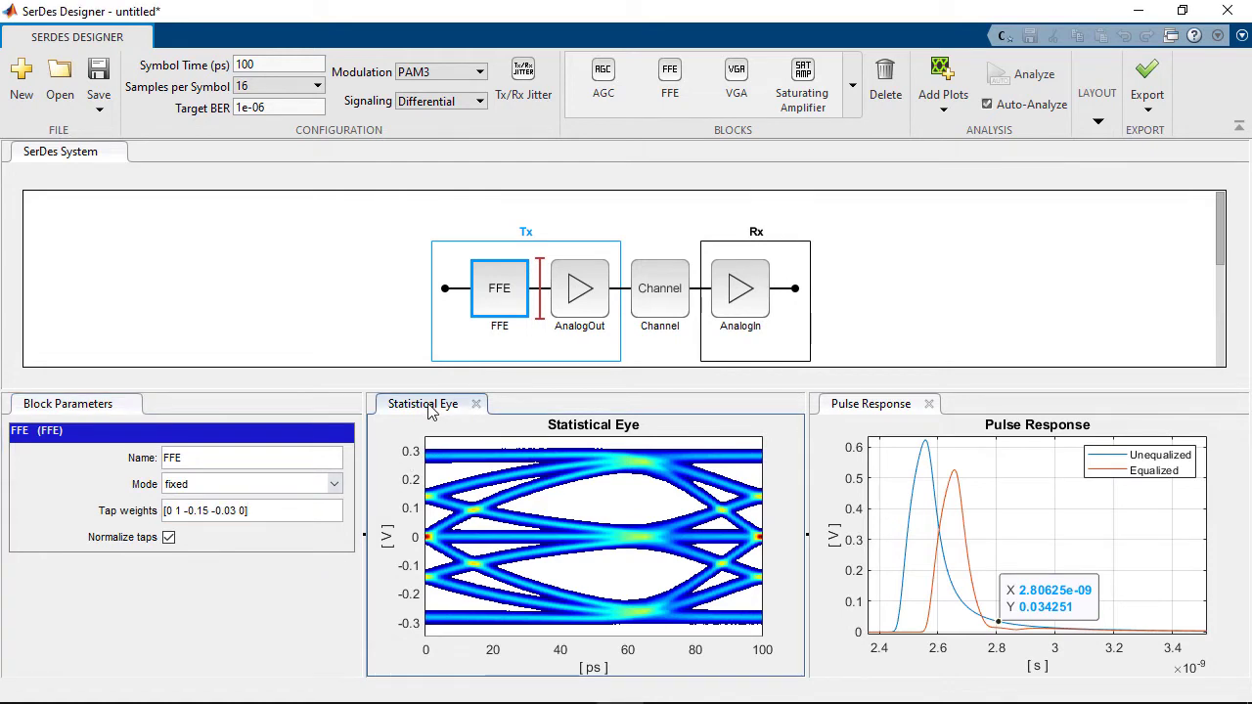
pyautogui.click(945, 112)
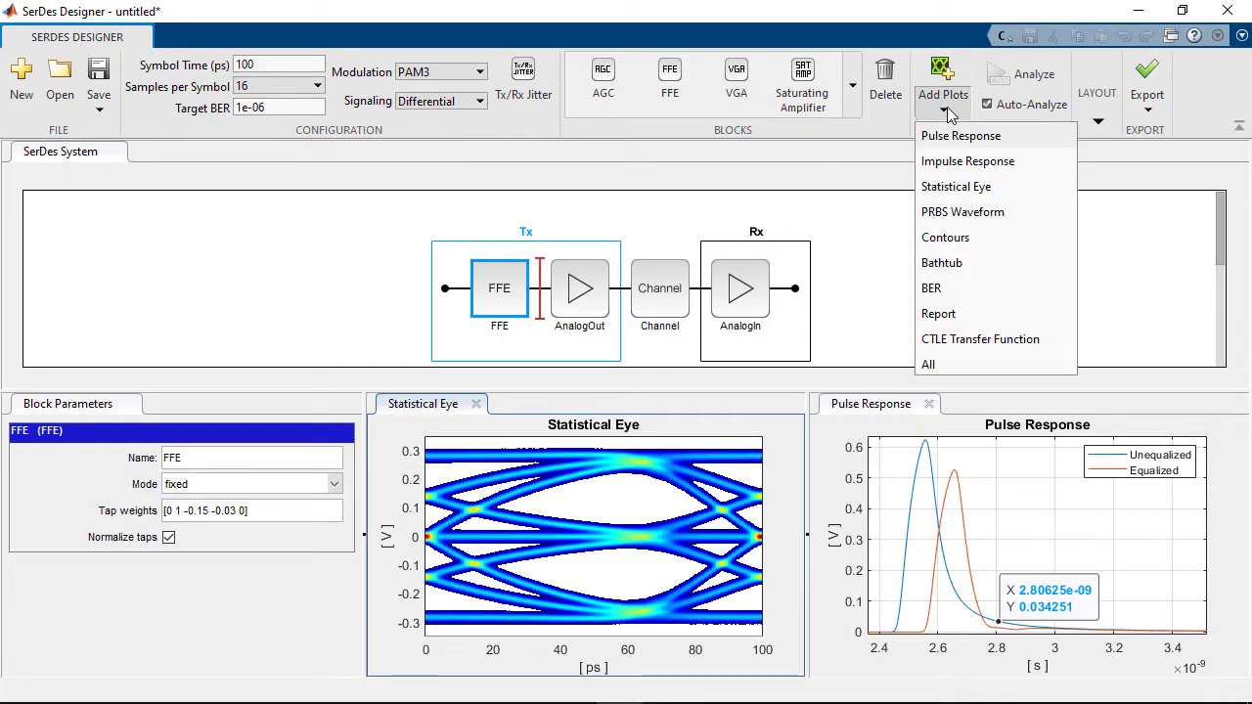
pyautogui.click(933, 288)
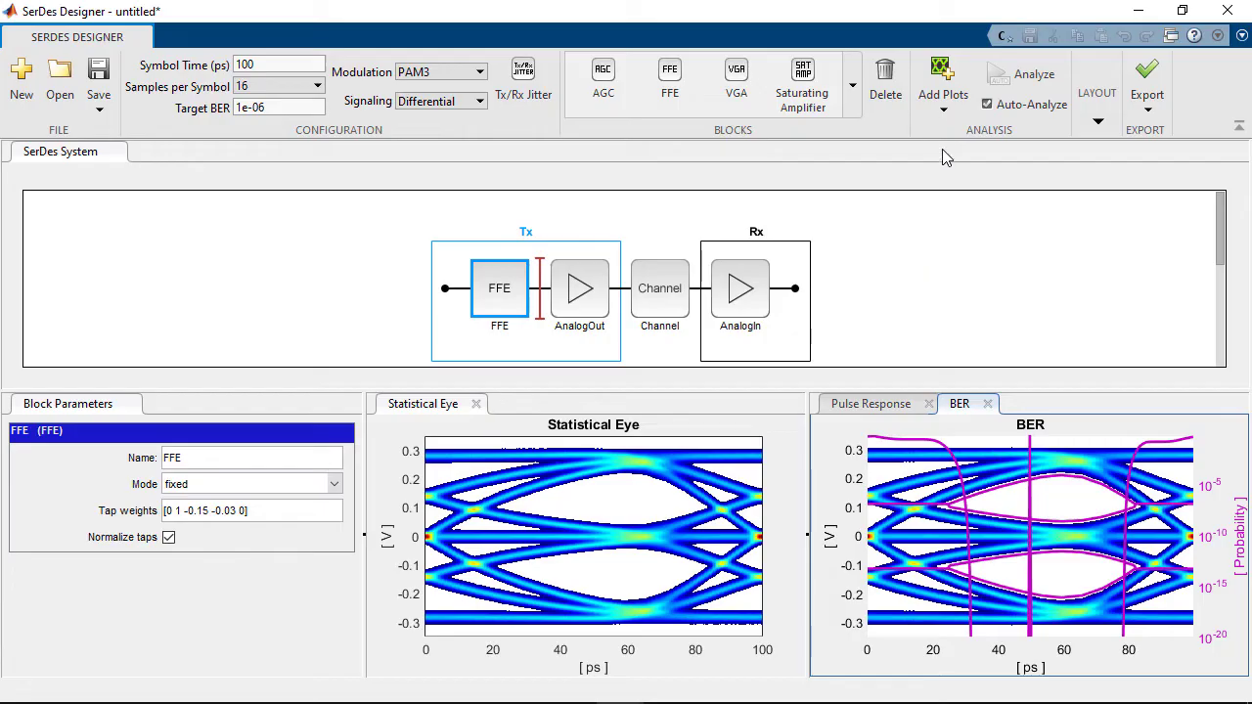
pyautogui.click(943, 112)
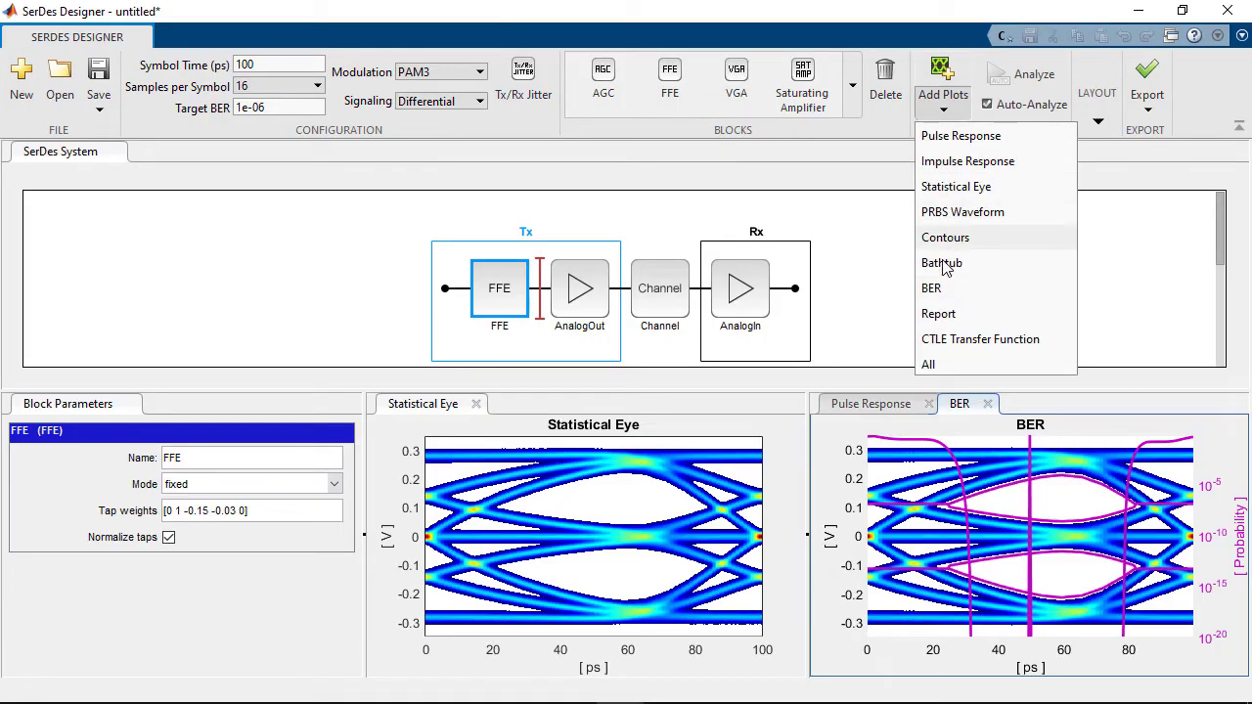
pyautogui.click(937, 318)
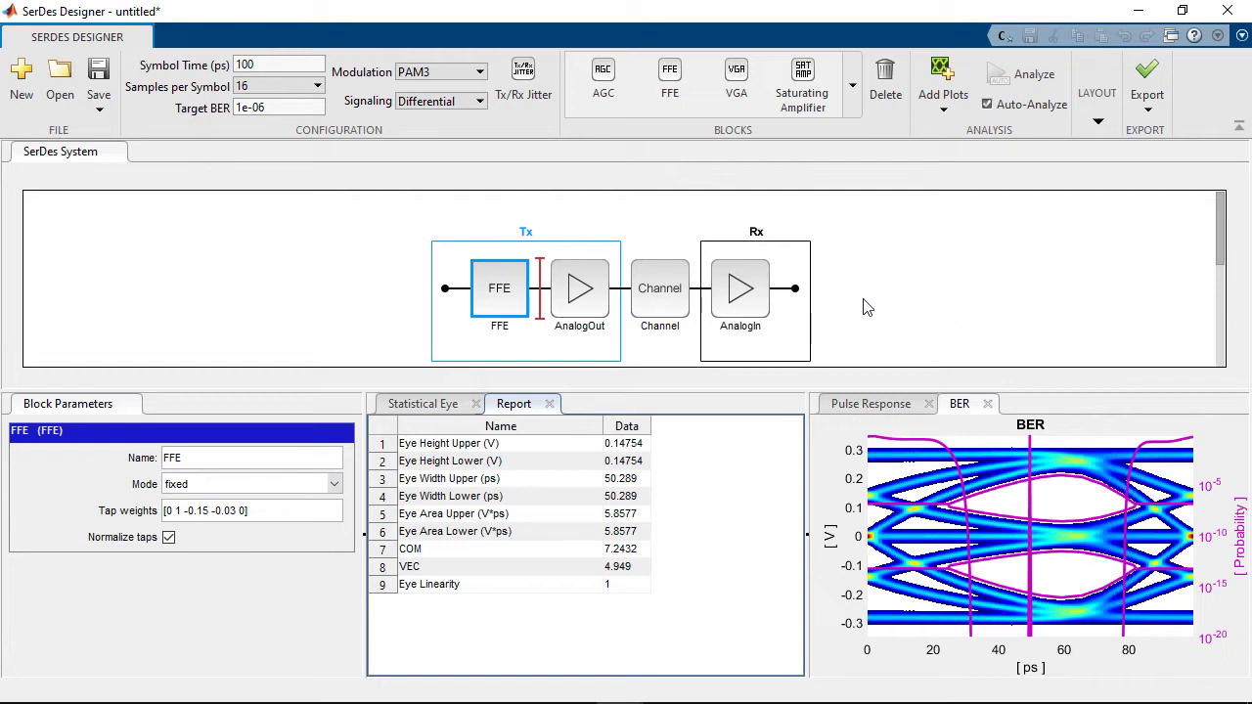
# Step: Insert a CTLE block after AnalogIn in the receiver and add a CTLE Transfer Function plot
pyautogui.click(791, 308)
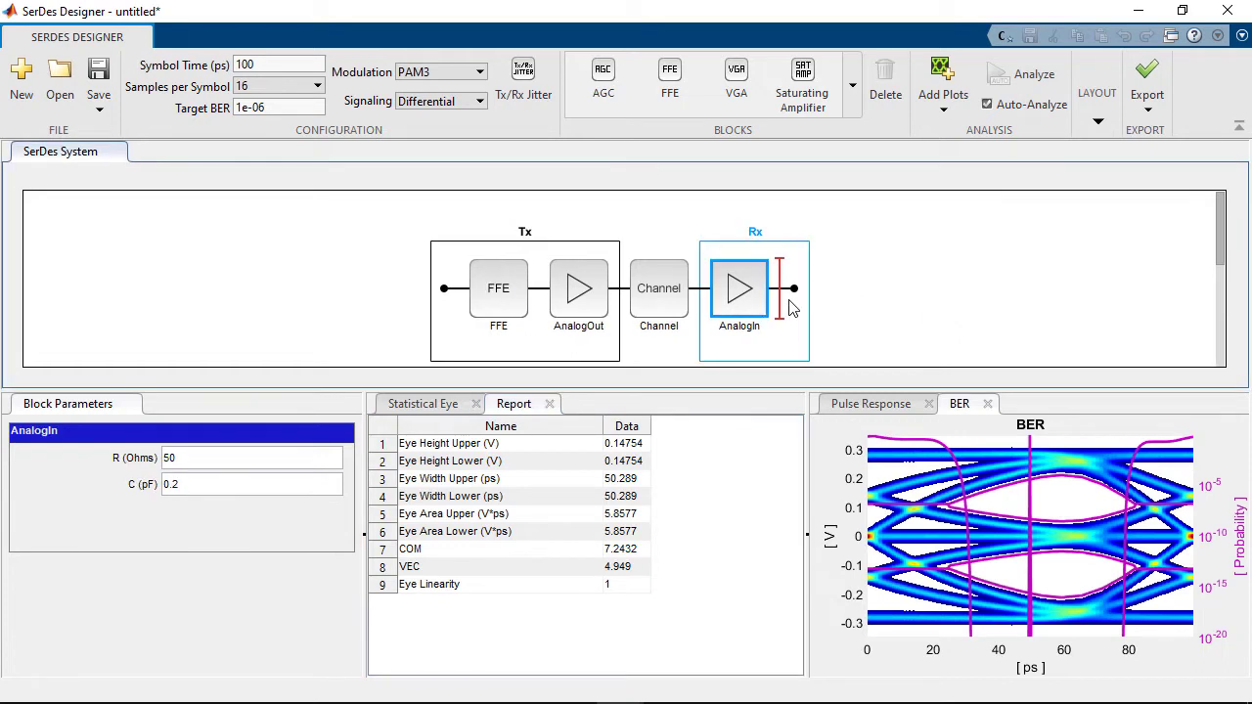
pyautogui.click(851, 106)
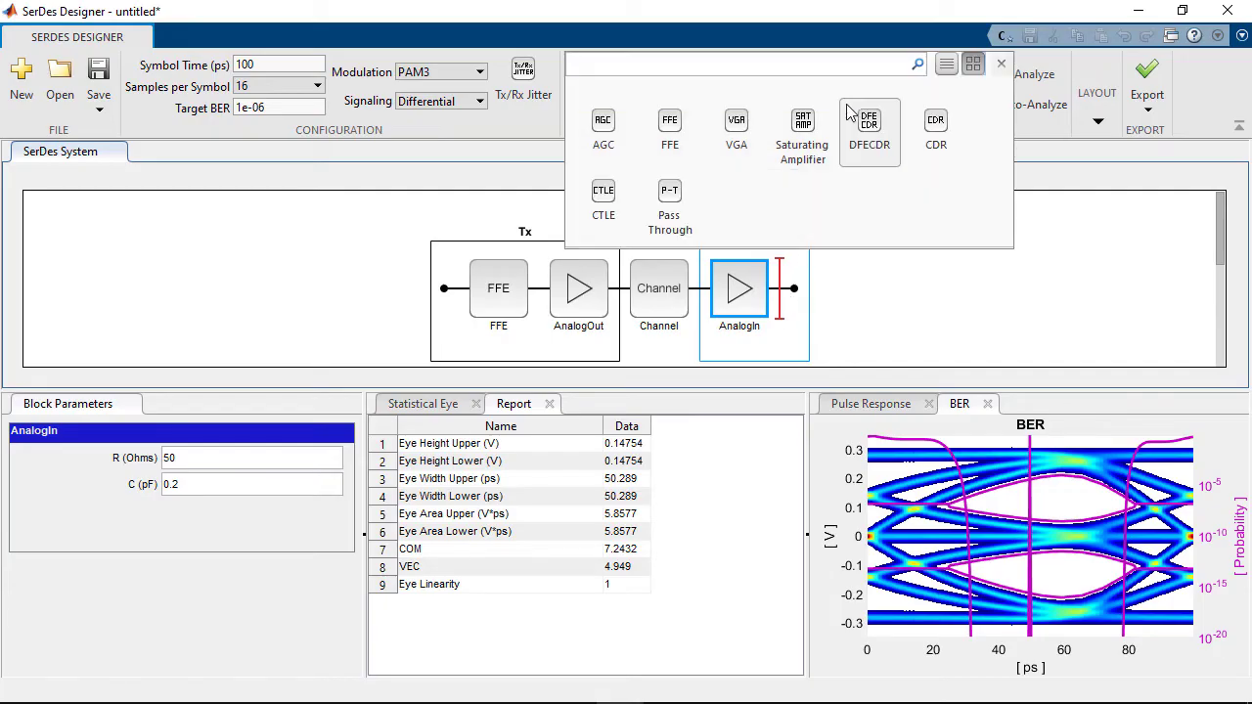
pyautogui.click(604, 205)
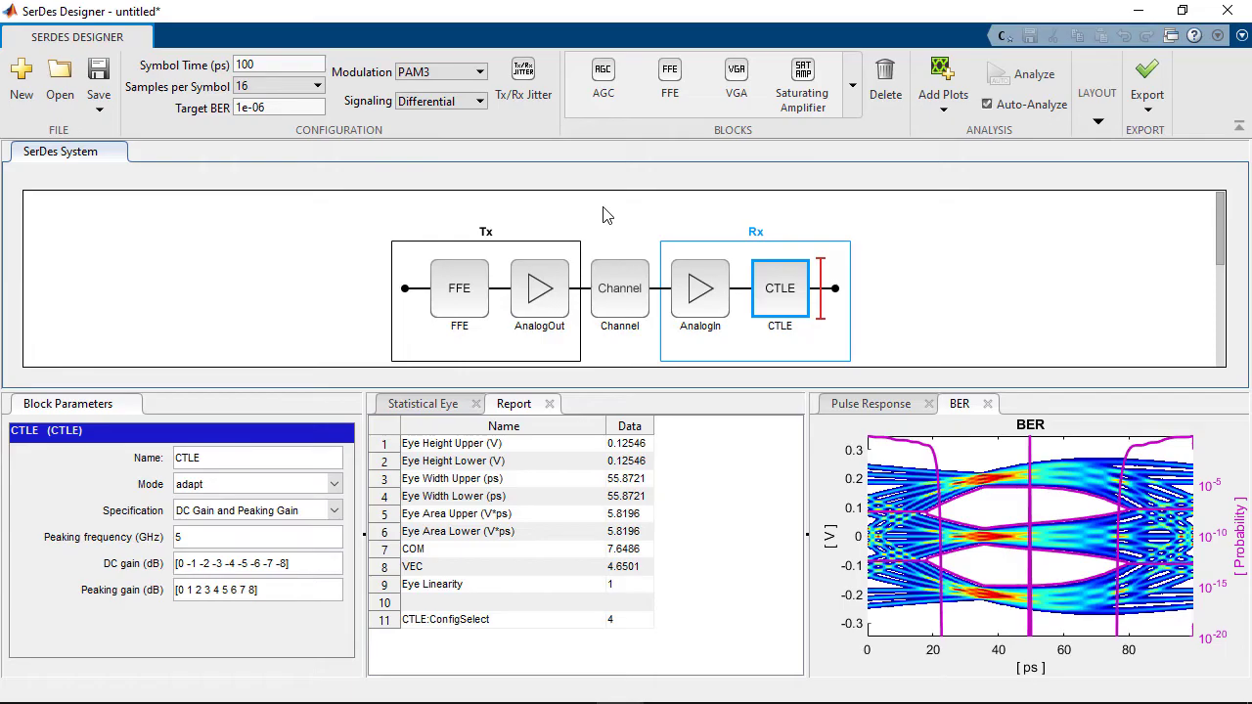
pyautogui.click(945, 112)
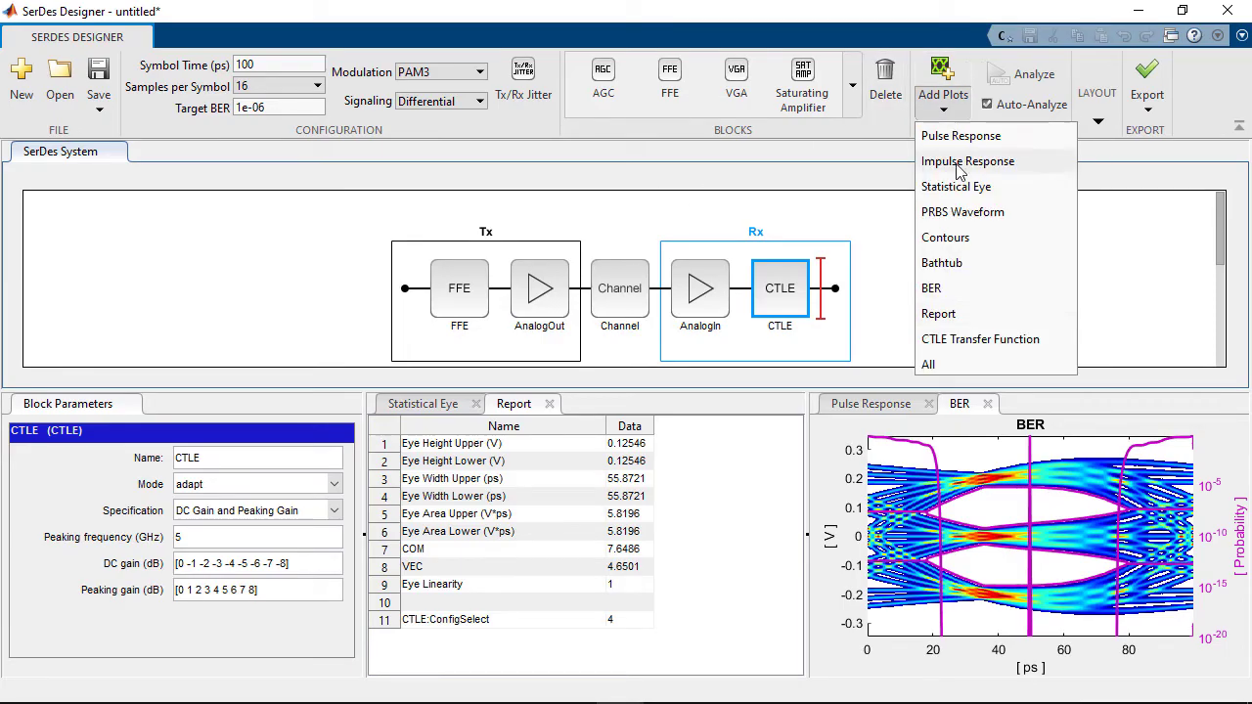
pyautogui.click(981, 338)
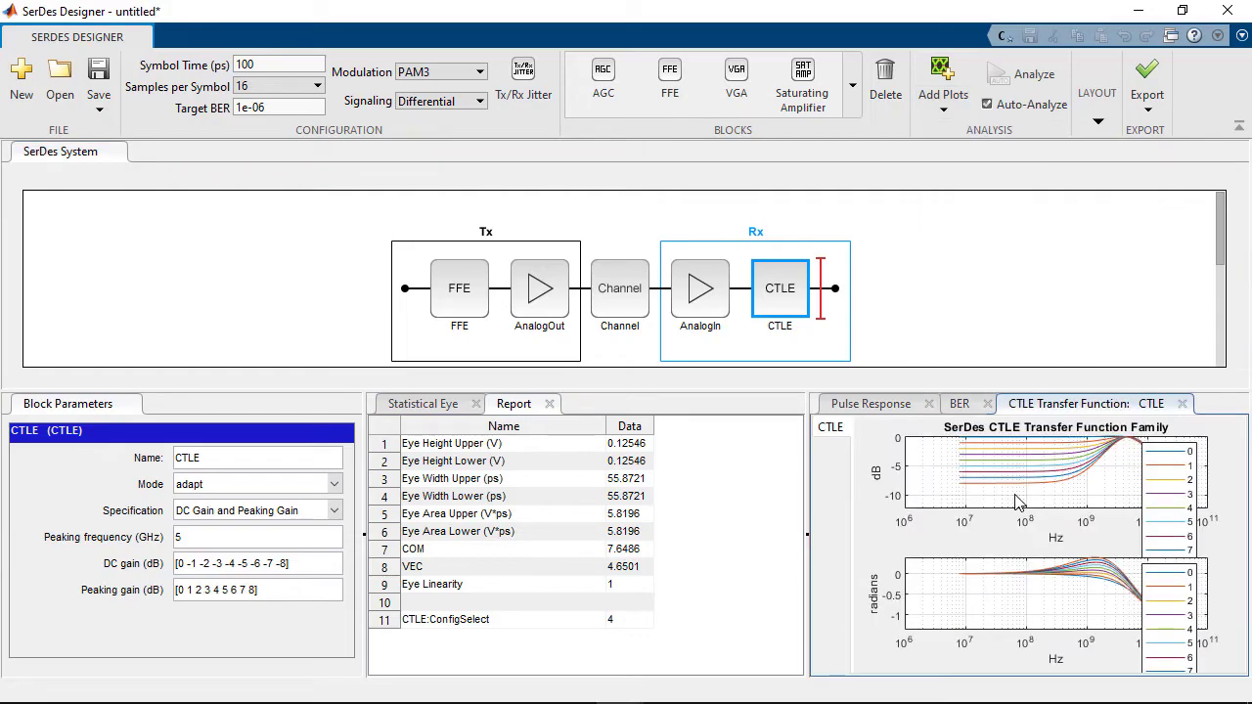
pyautogui.click(335, 516)
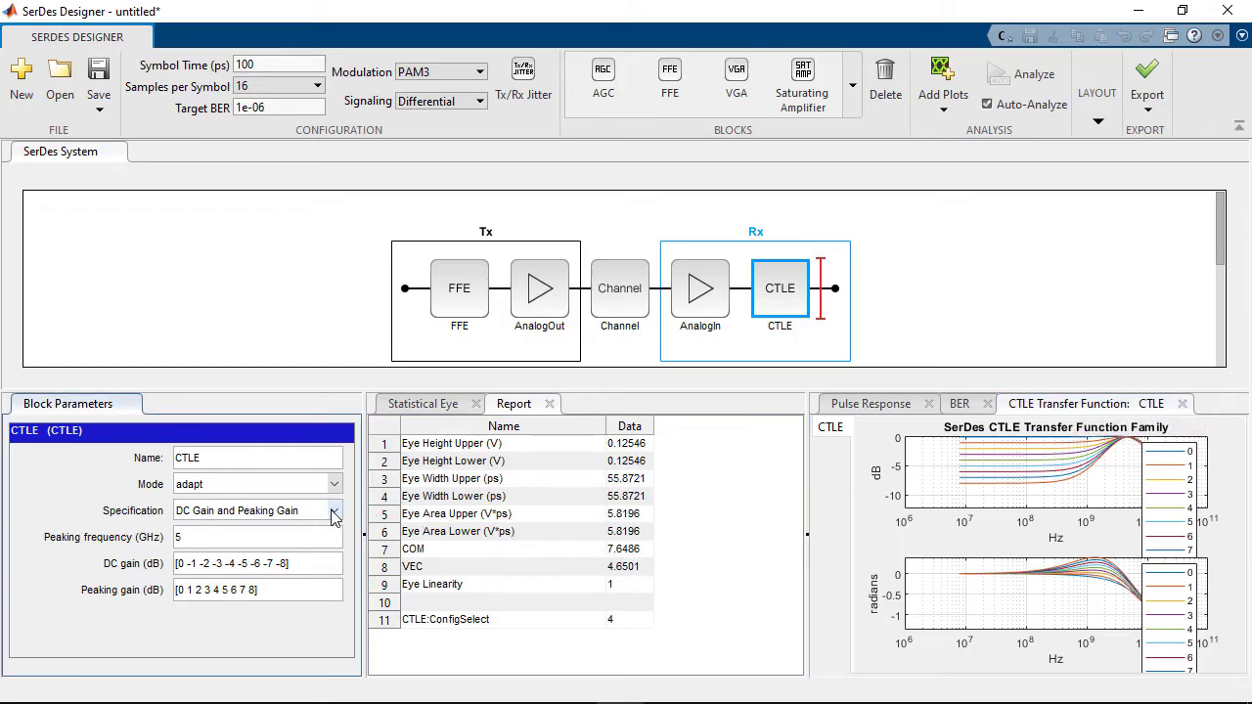
pyautogui.click(333, 512)
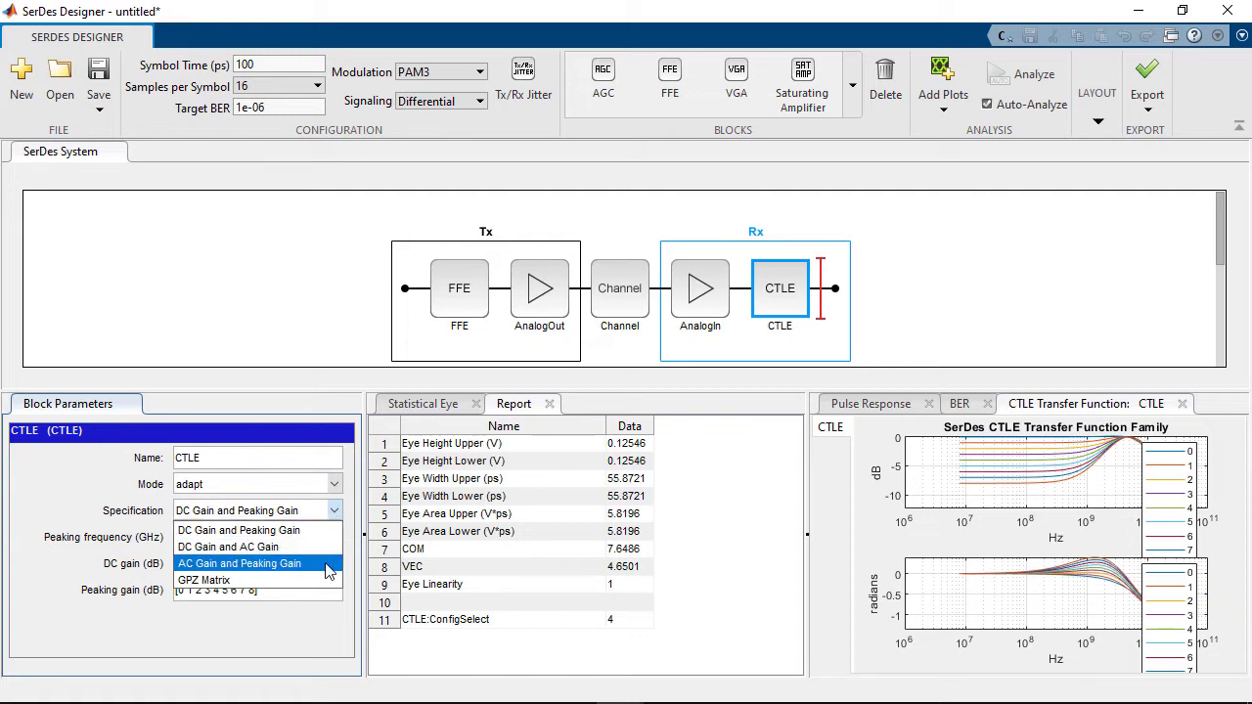
pyautogui.click(337, 515)
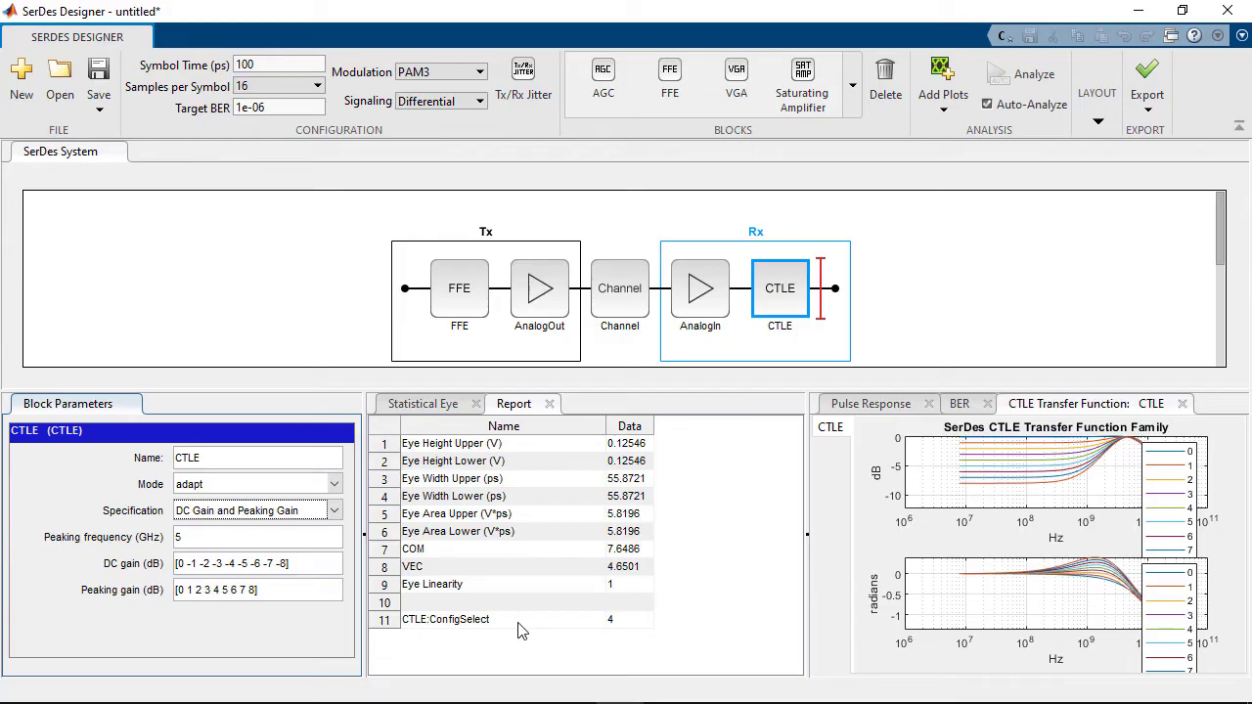
# Step: Switch the CTLE mode to fixed and try configuration 1 and the next one up while showing the BER plot
pyautogui.click(332, 487)
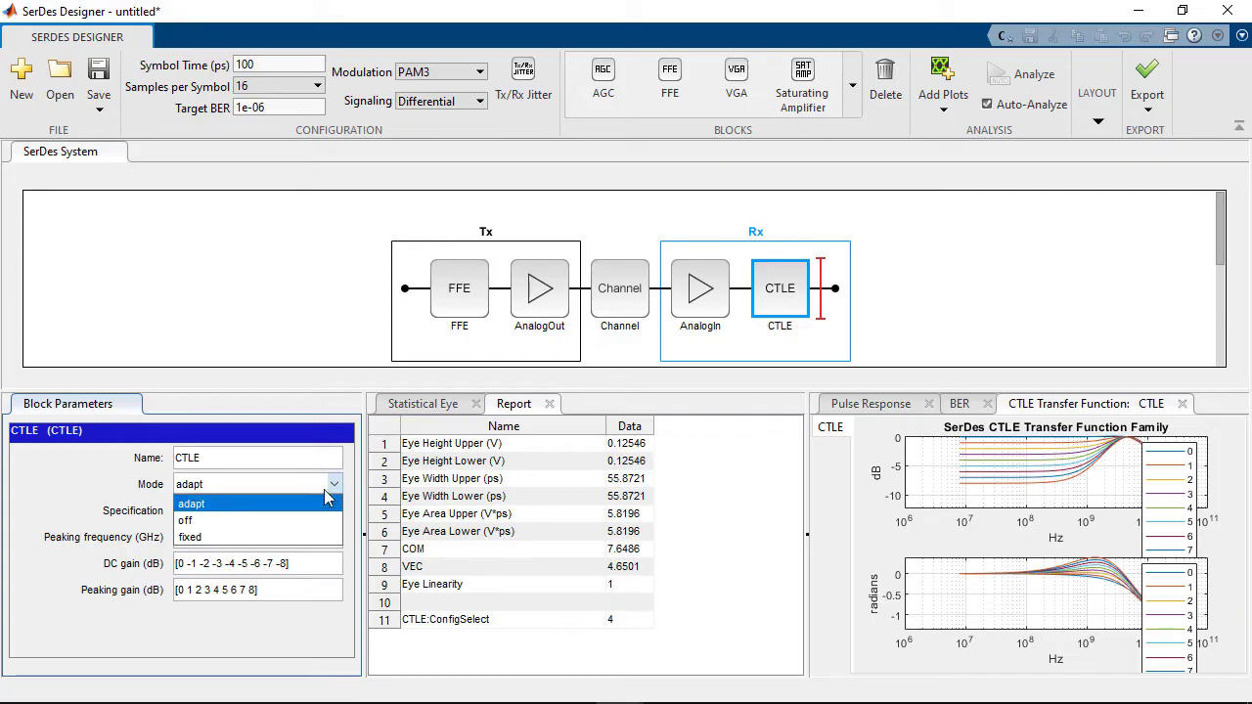
pyautogui.click(305, 537)
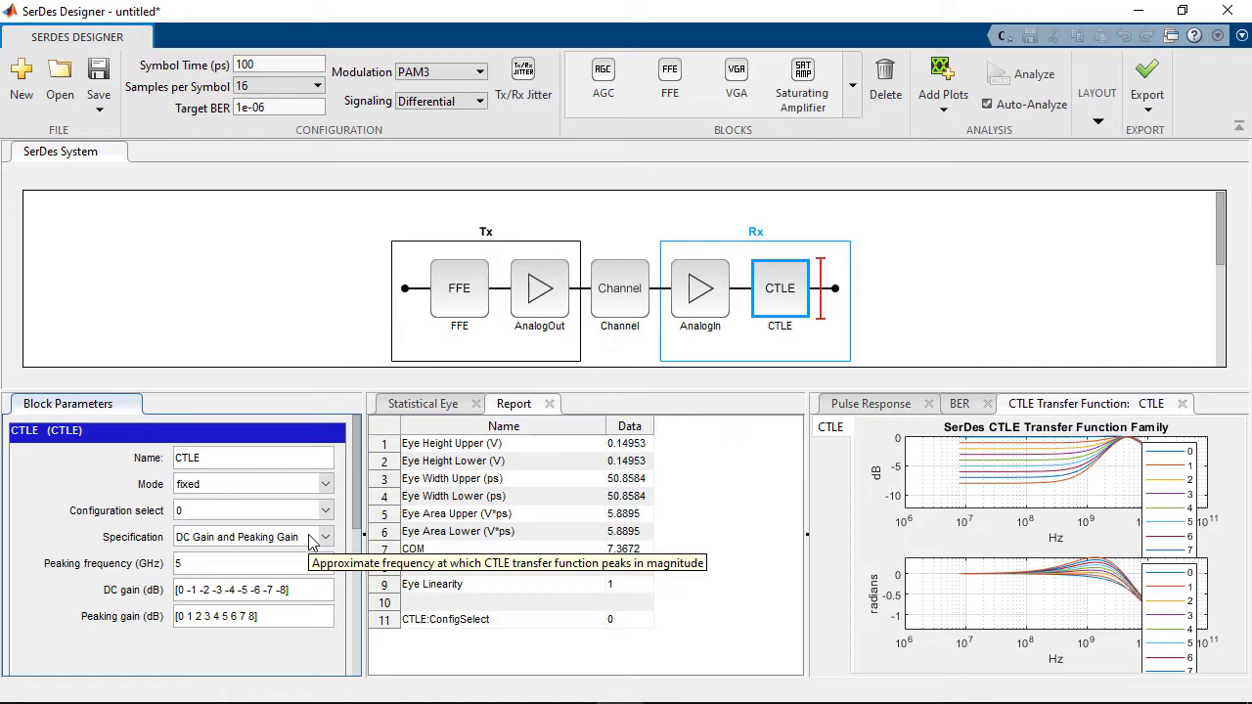
pyautogui.click(960, 406)
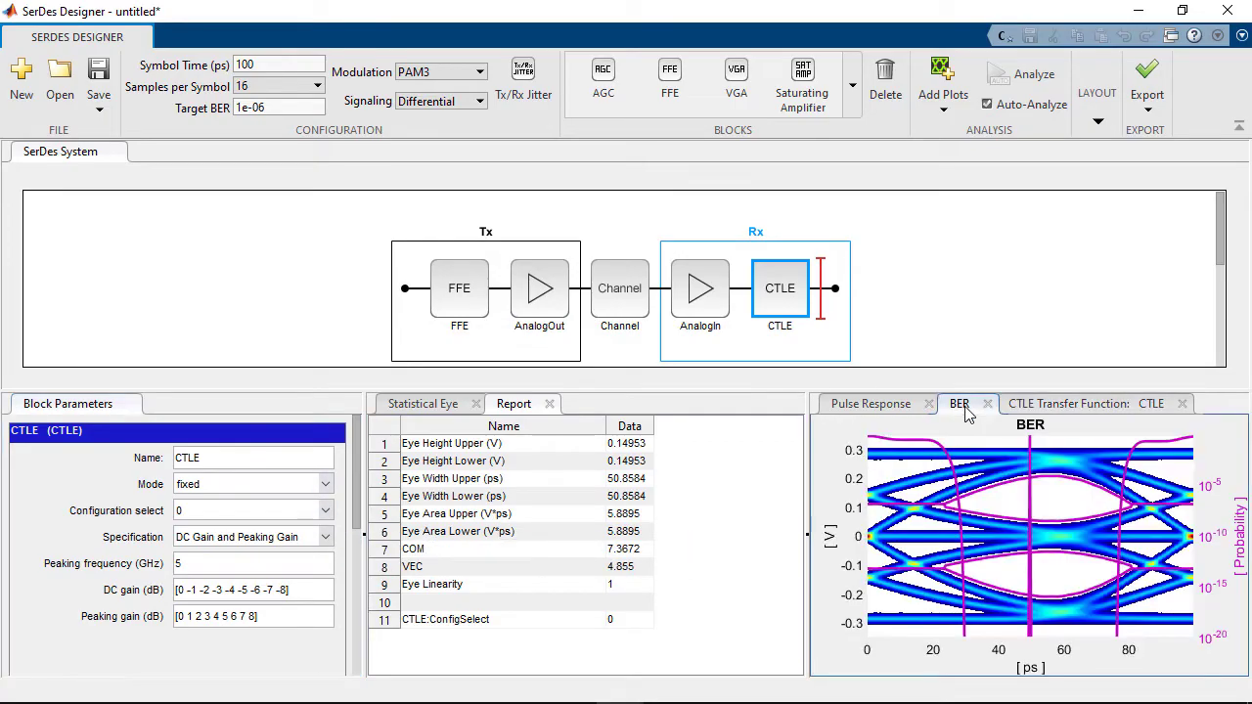
pyautogui.click(326, 511)
pyautogui.click(251, 546)
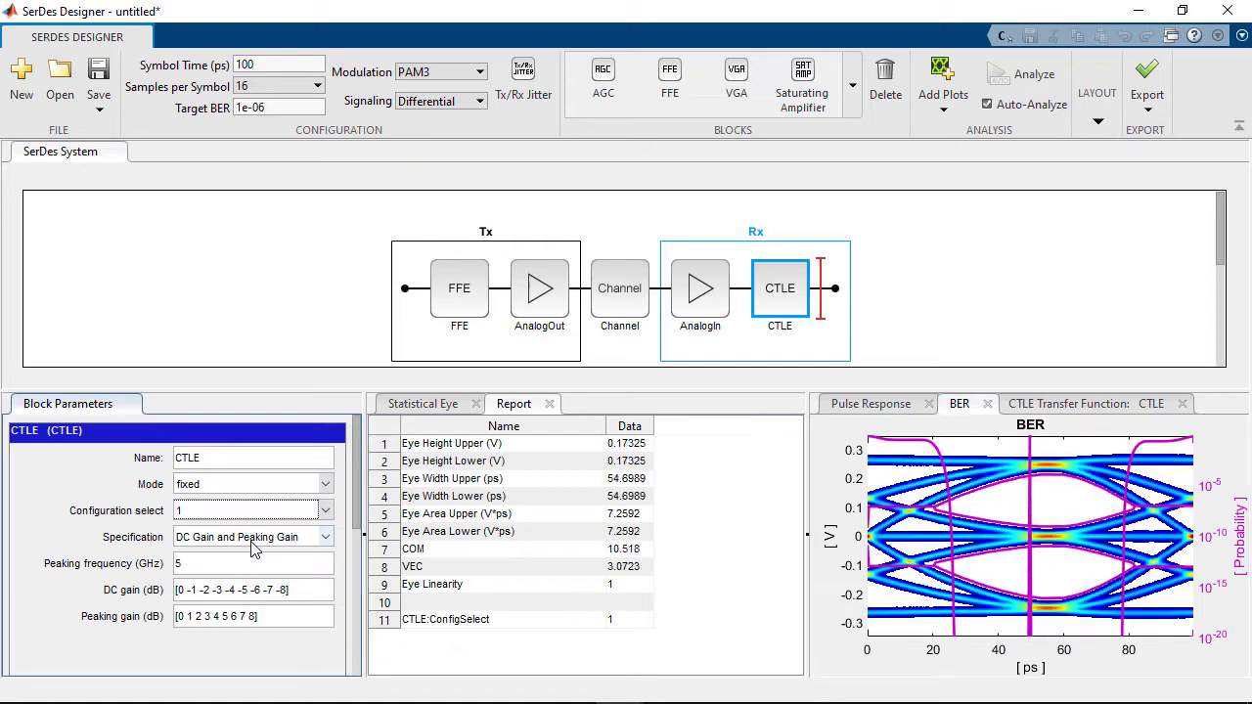
pyautogui.click(325, 509)
pyautogui.click(274, 564)
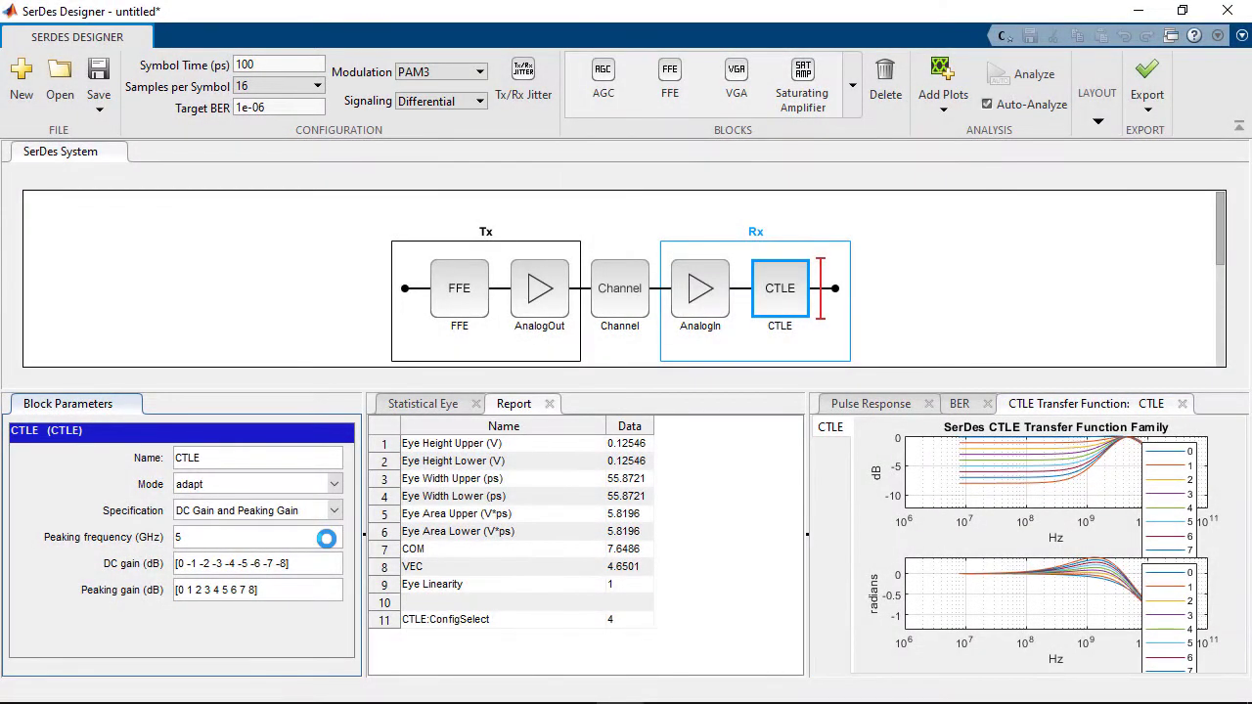
# Step: Set the CTLE specification to GPZ Matrix and select the whole gain pole zero matrix entry for replacement
pyautogui.click(334, 511)
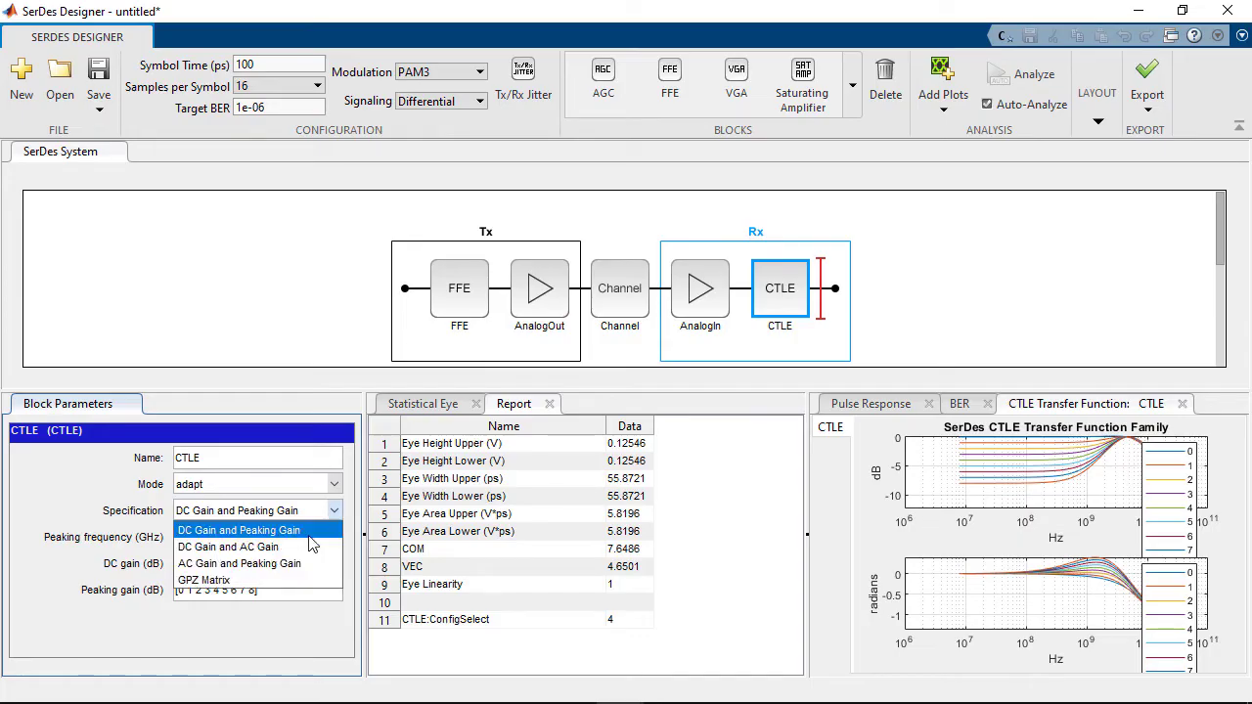
pyautogui.click(254, 585)
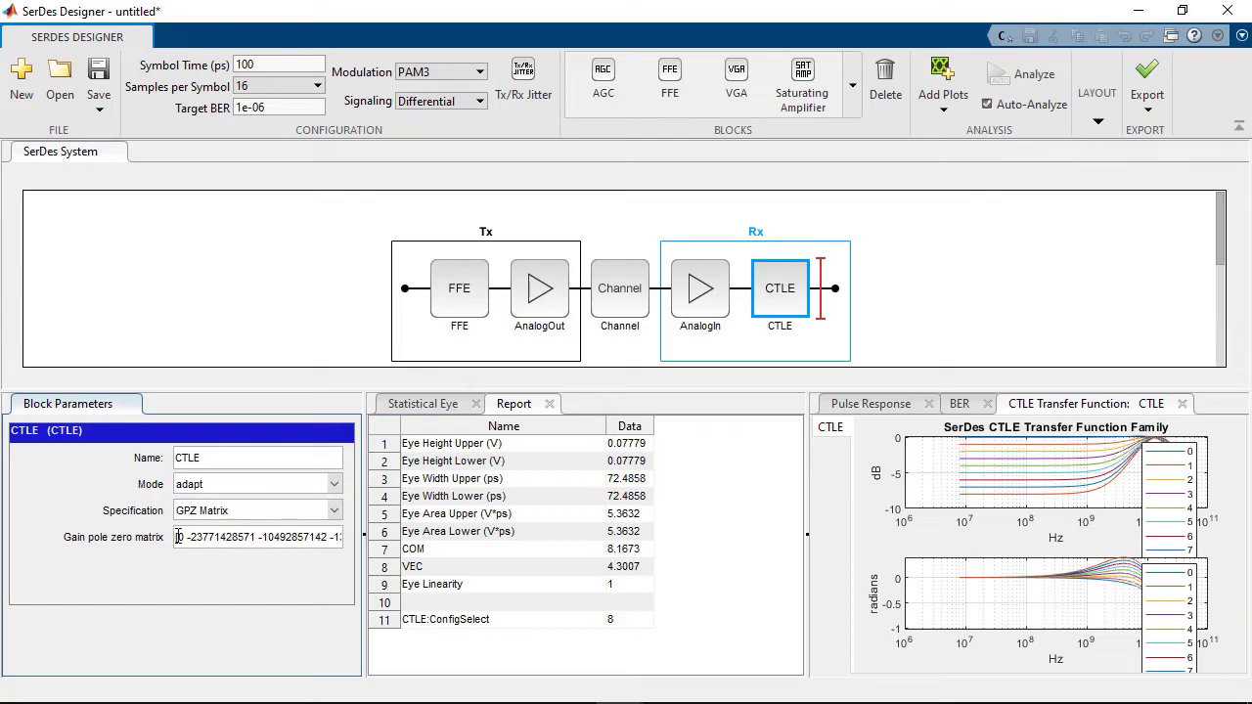
pyautogui.moveTo(178, 538); pyautogui.dragTo(410, 543)
pyautogui.press('BackSpace')
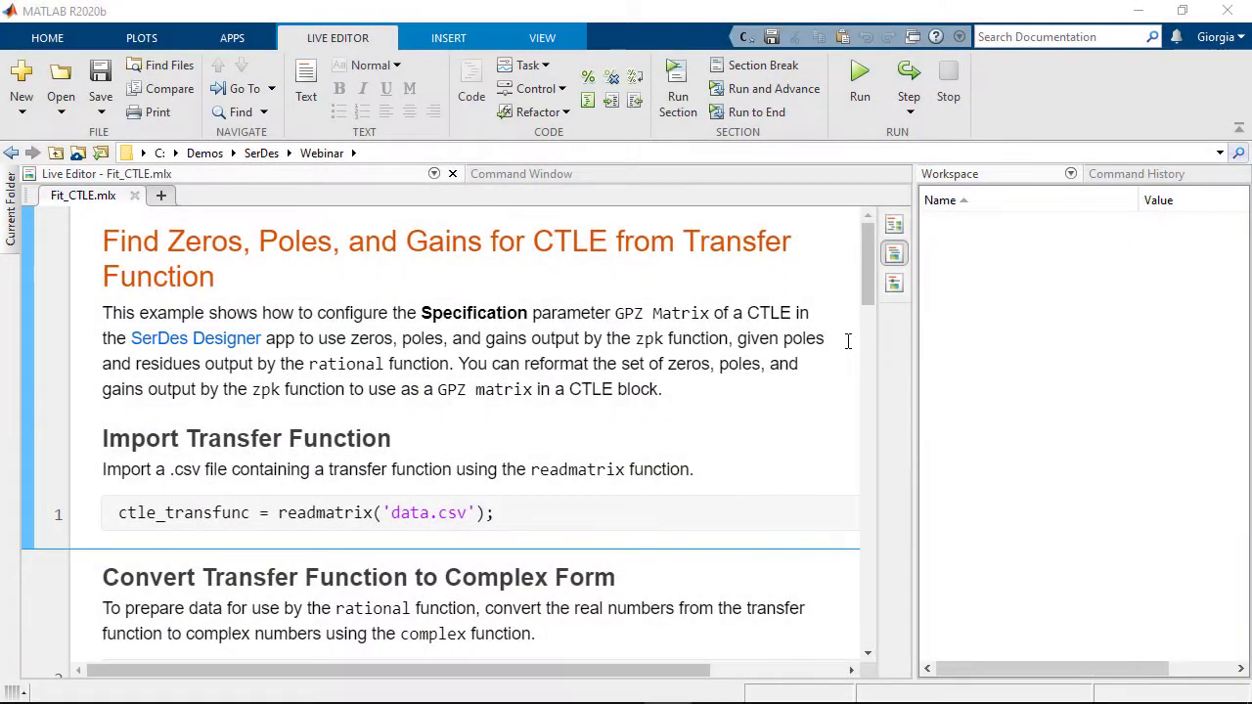
# Step: Switch to MATLAB and run the Fit_CTLE.mlx live script section by section through the overlay plot of fit versus data
pyautogui.click(755, 92)
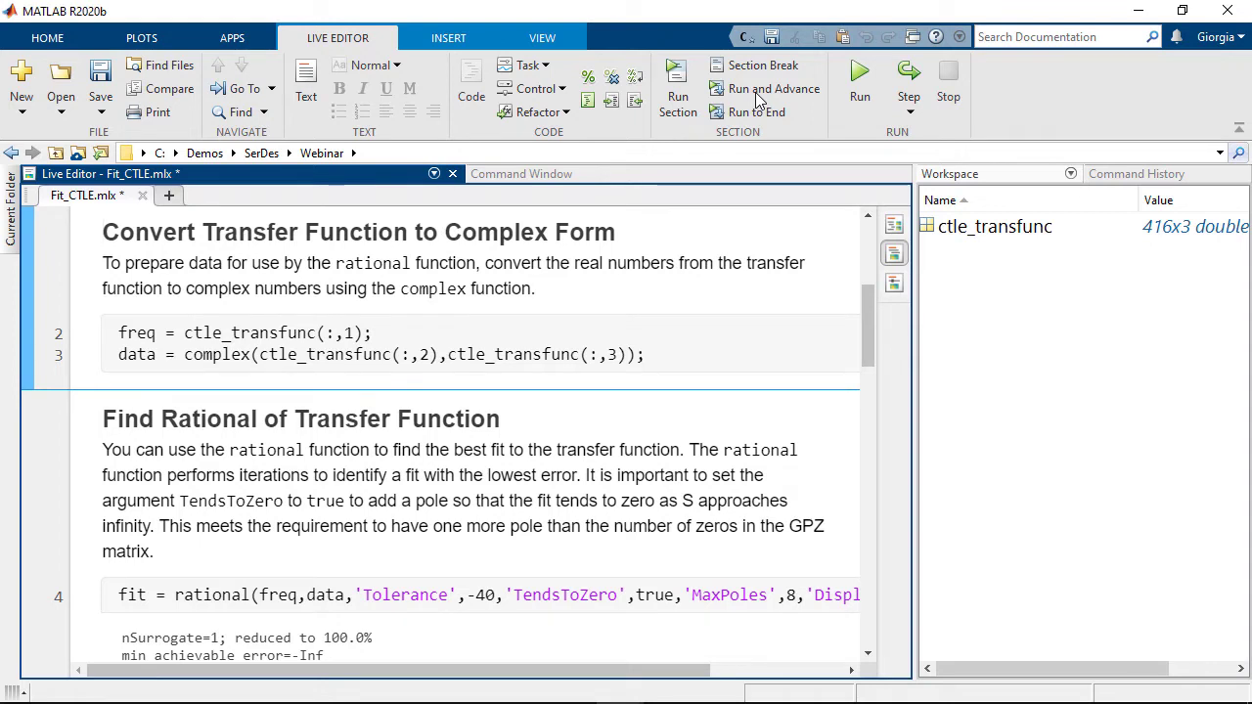
pyautogui.click(755, 92)
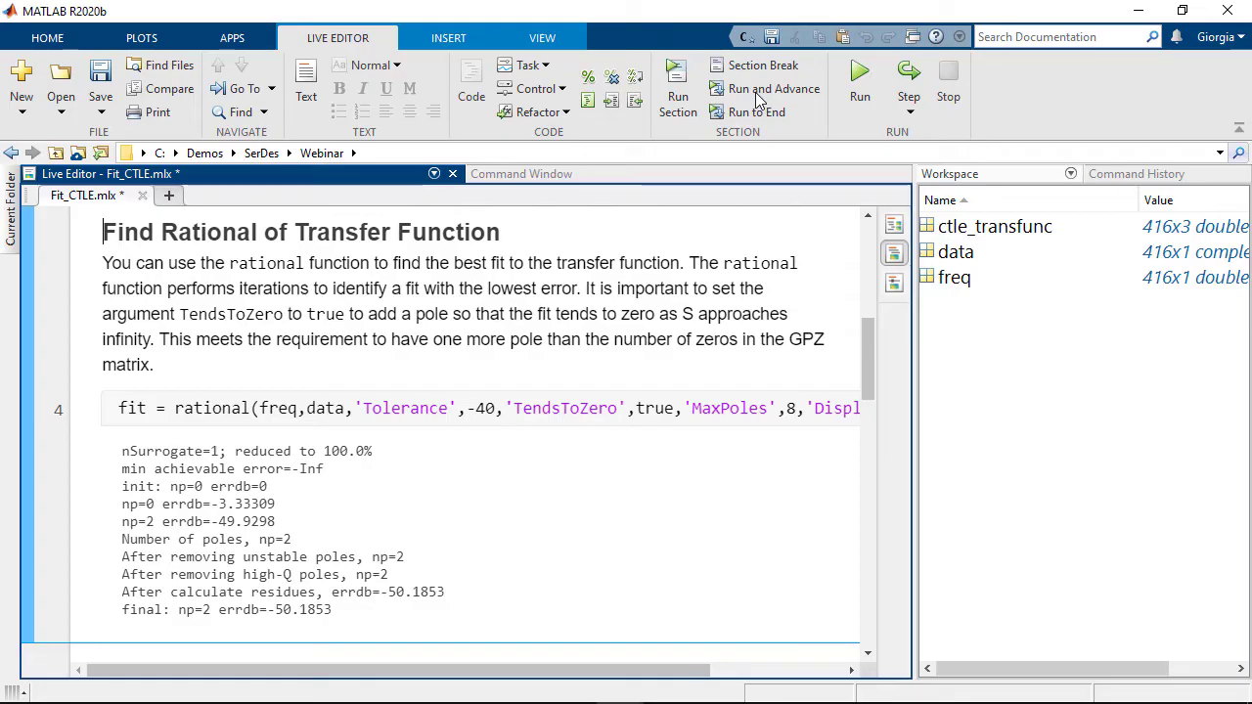
pyautogui.click(736, 90)
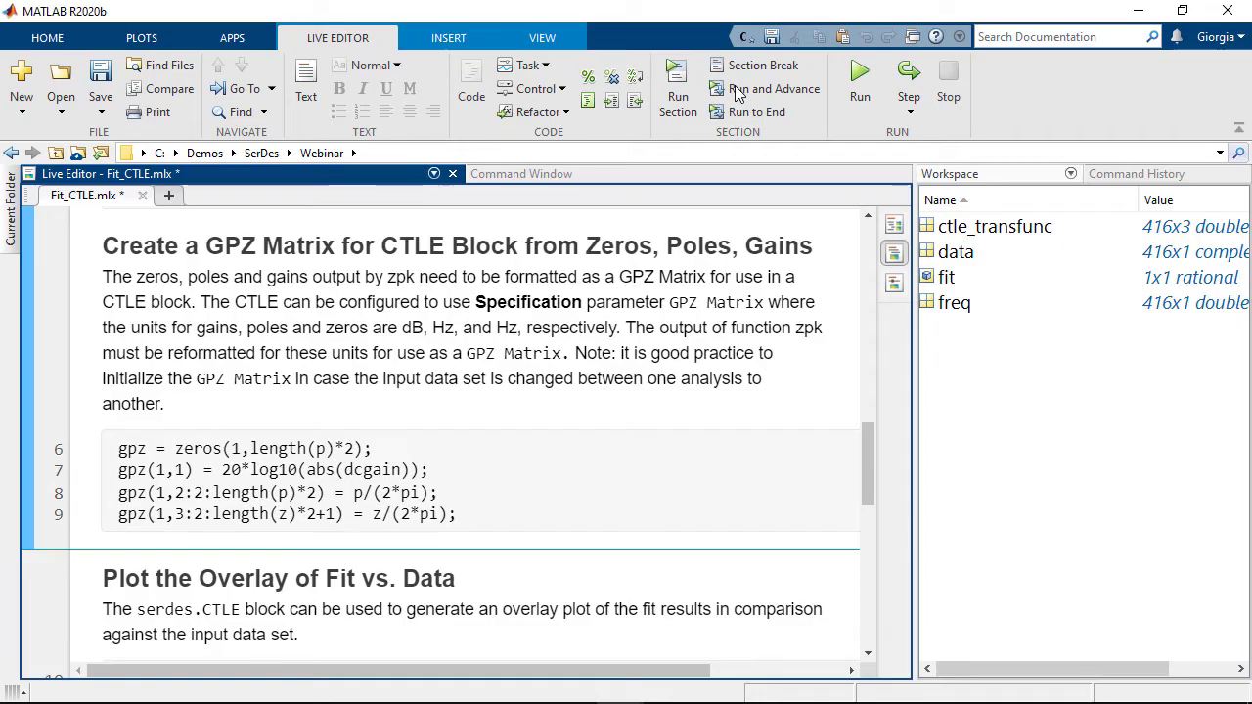
pyautogui.click(736, 90)
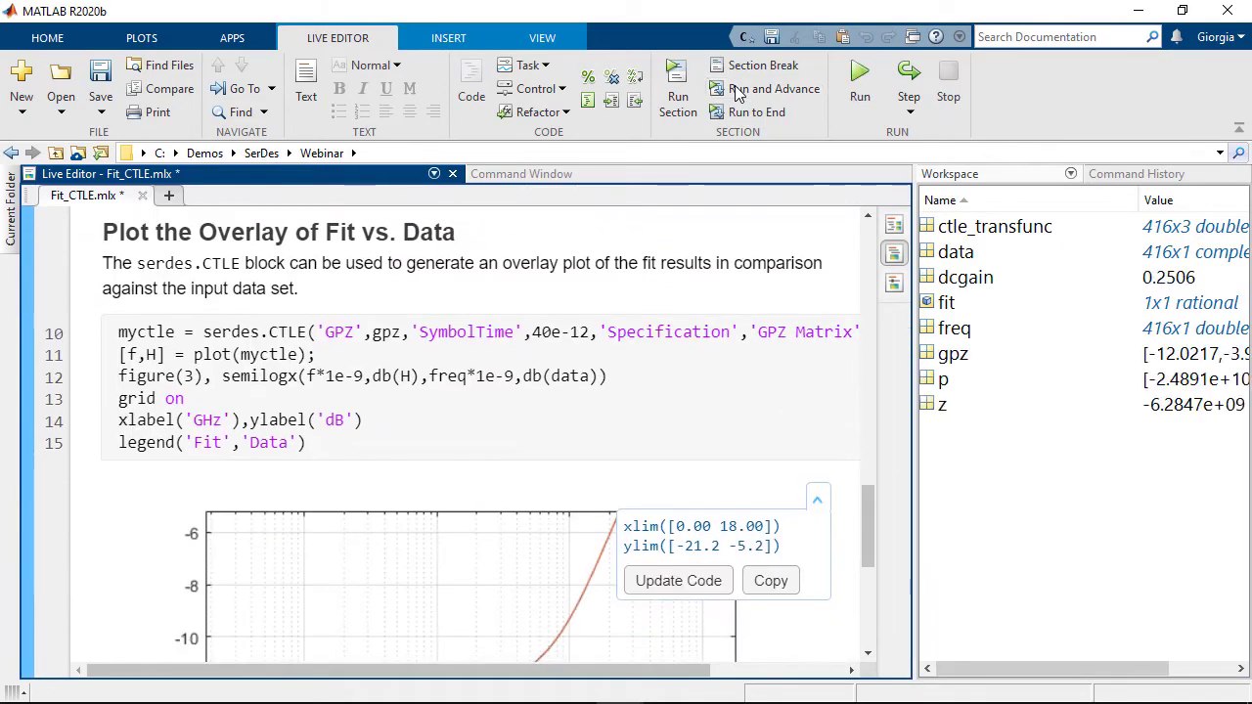
pyautogui.click(736, 90)
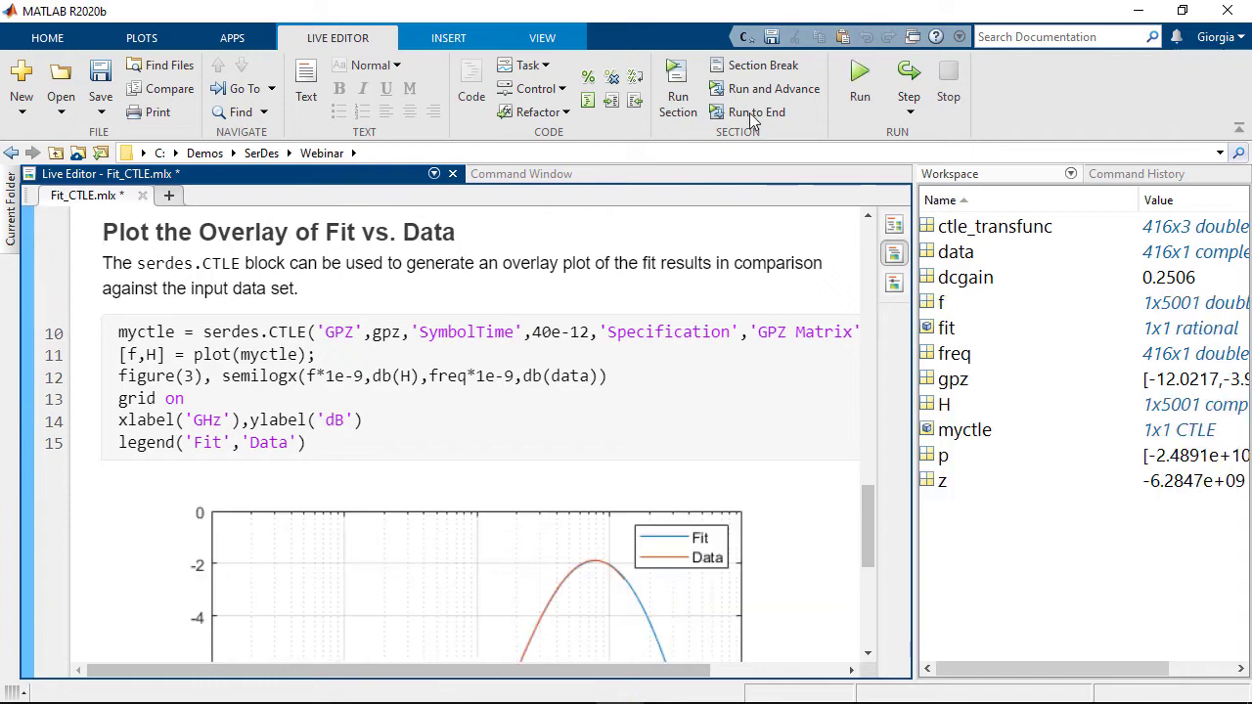
pyautogui.moveTo(869, 495); pyautogui.dragTo(877, 550)
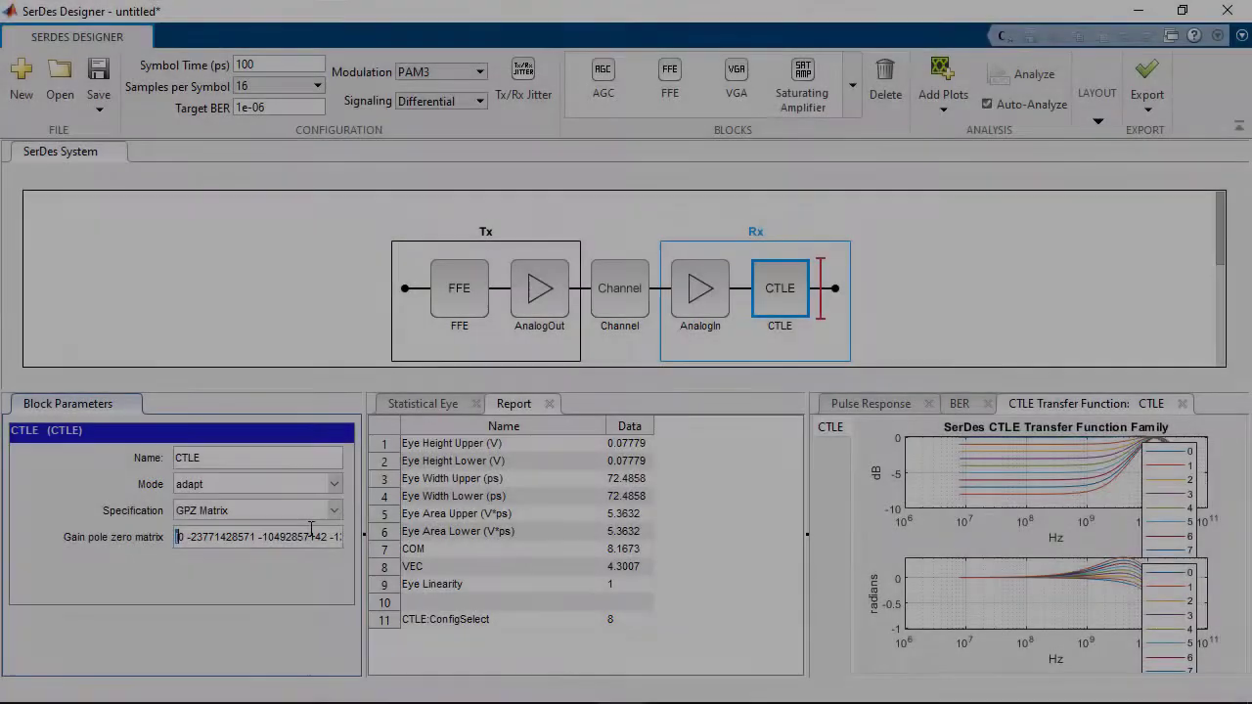
# Step: Back in SerDes Designer, set the CTLE's gain pole zero matrix to gpz and show the BER plot
pyautogui.click(311, 528)
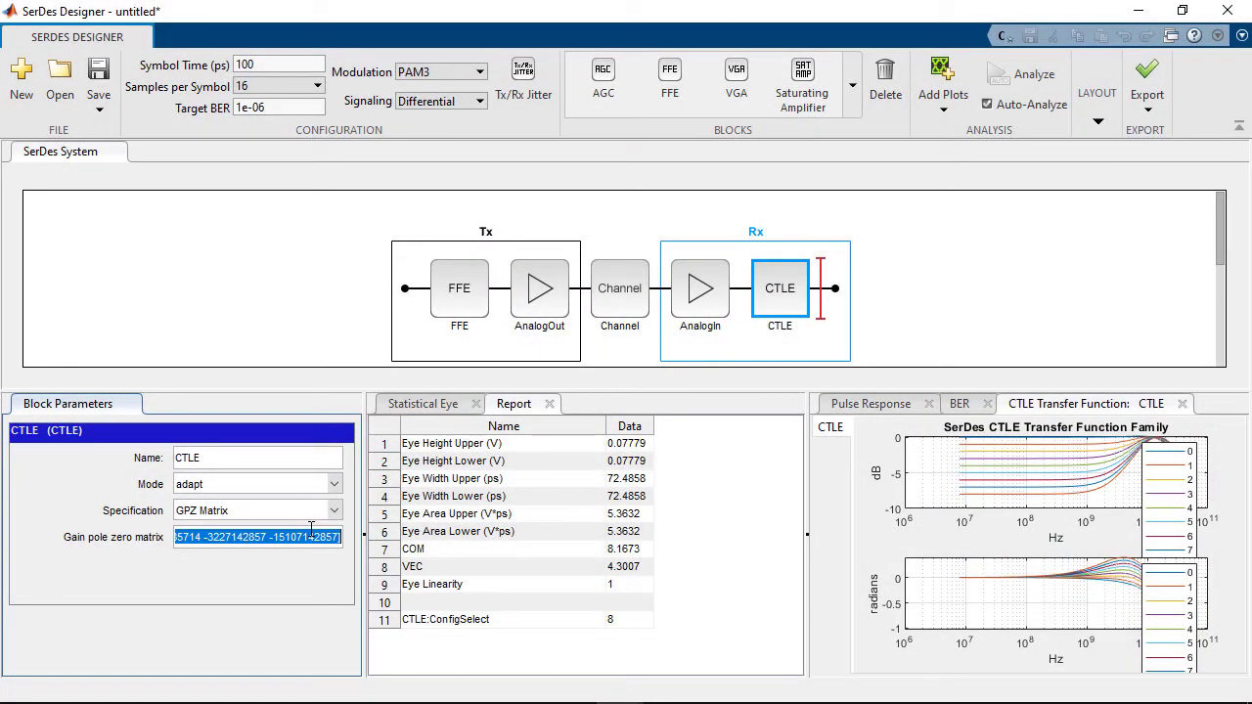
pyautogui.press('BackSpace')
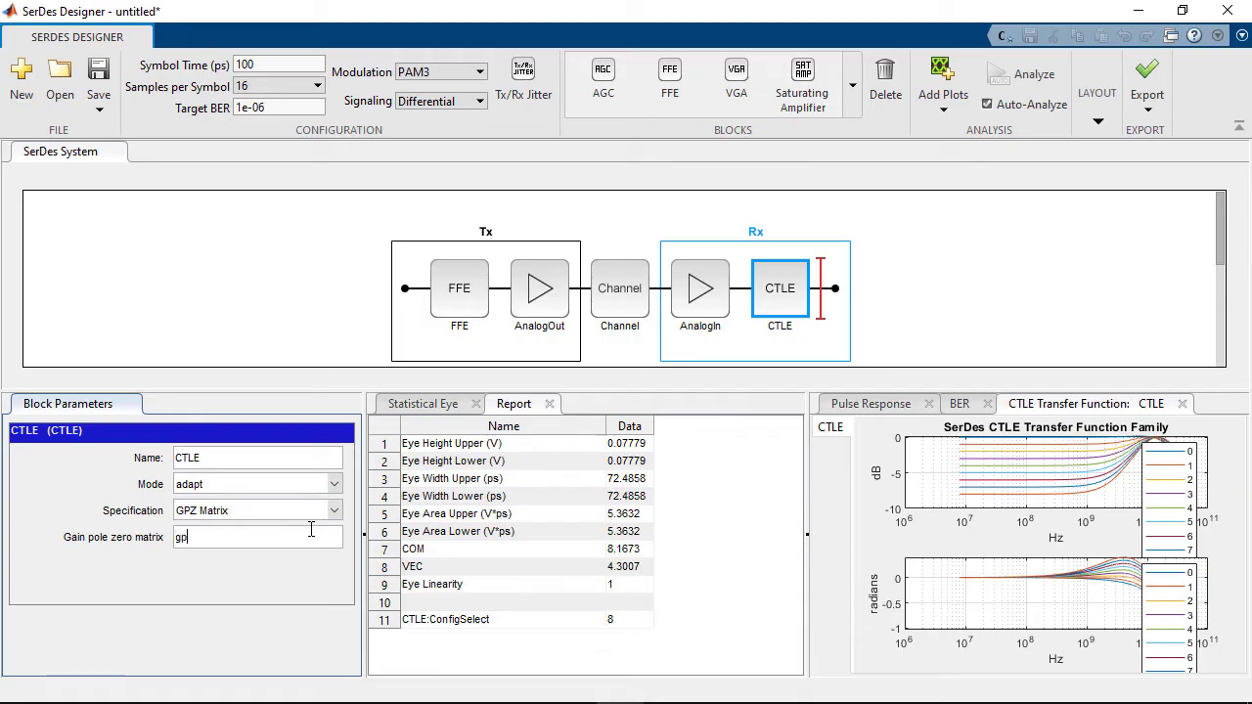
pyautogui.write('gpz')
pyautogui.press('Return')
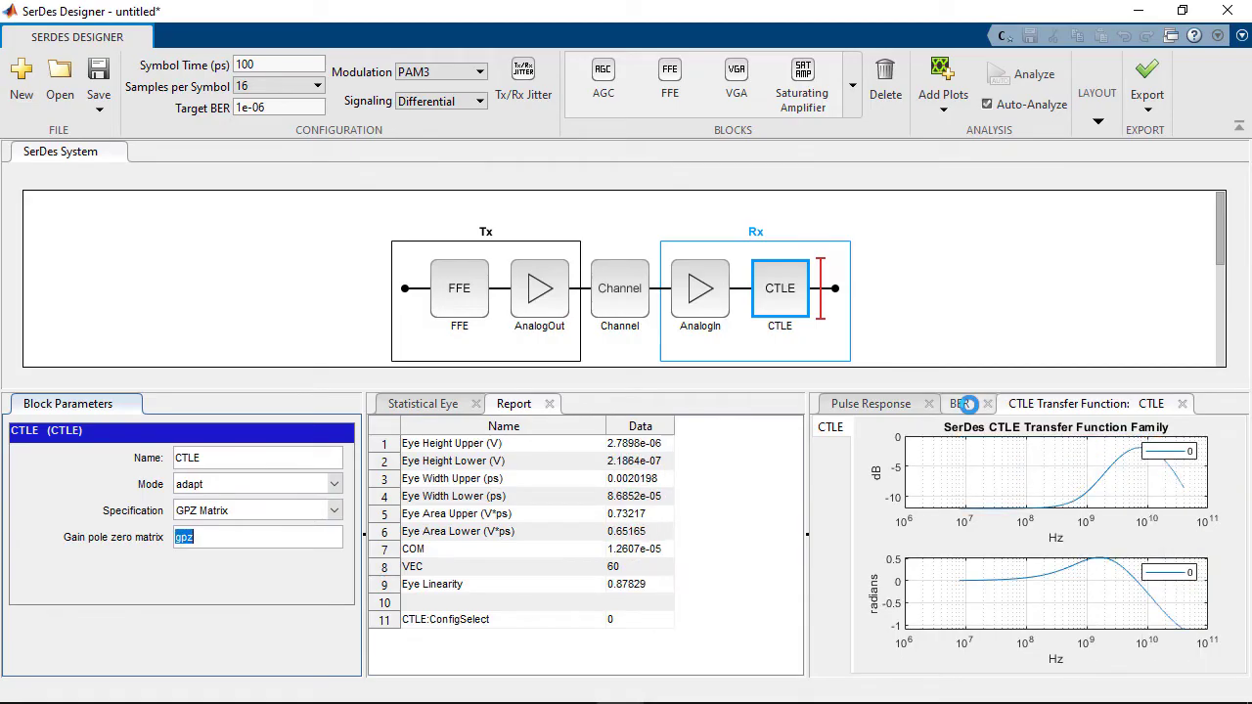
pyautogui.click(965, 404)
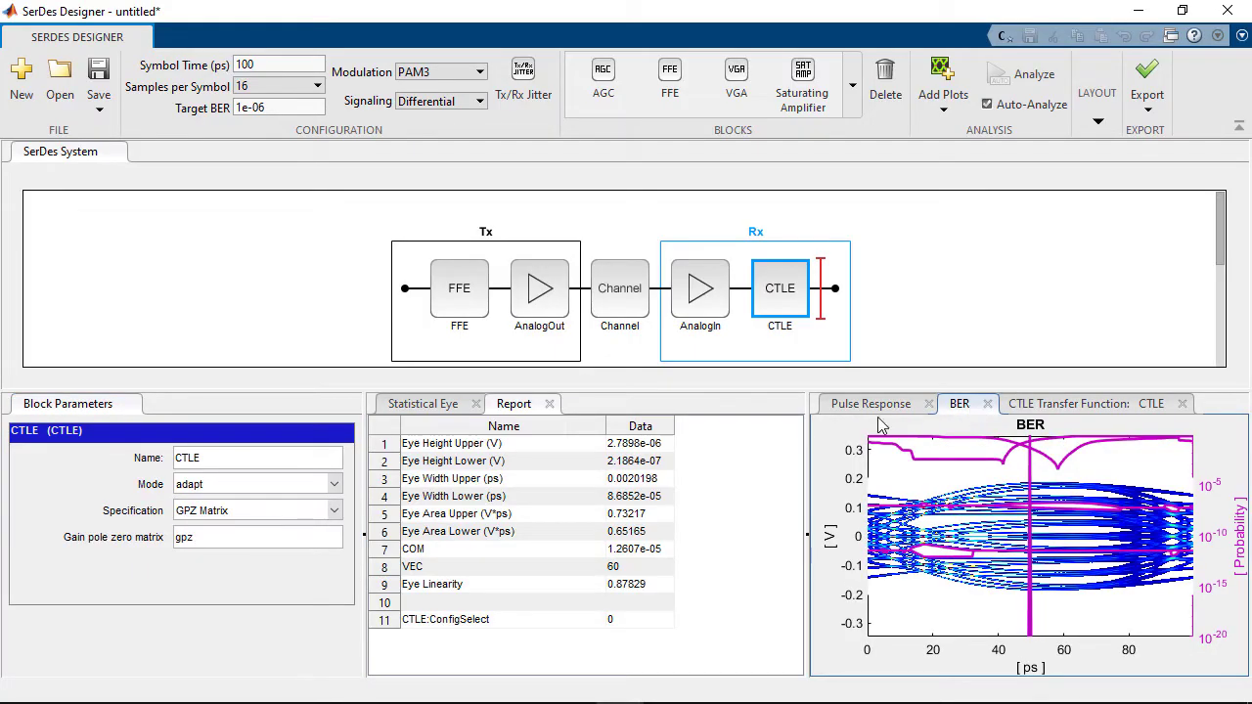
# Step: Set the CTLE specification to DC Gain and Peaking Gain, and add a DFECDR block after the CTLE in the receiver
pyautogui.click(333, 510)
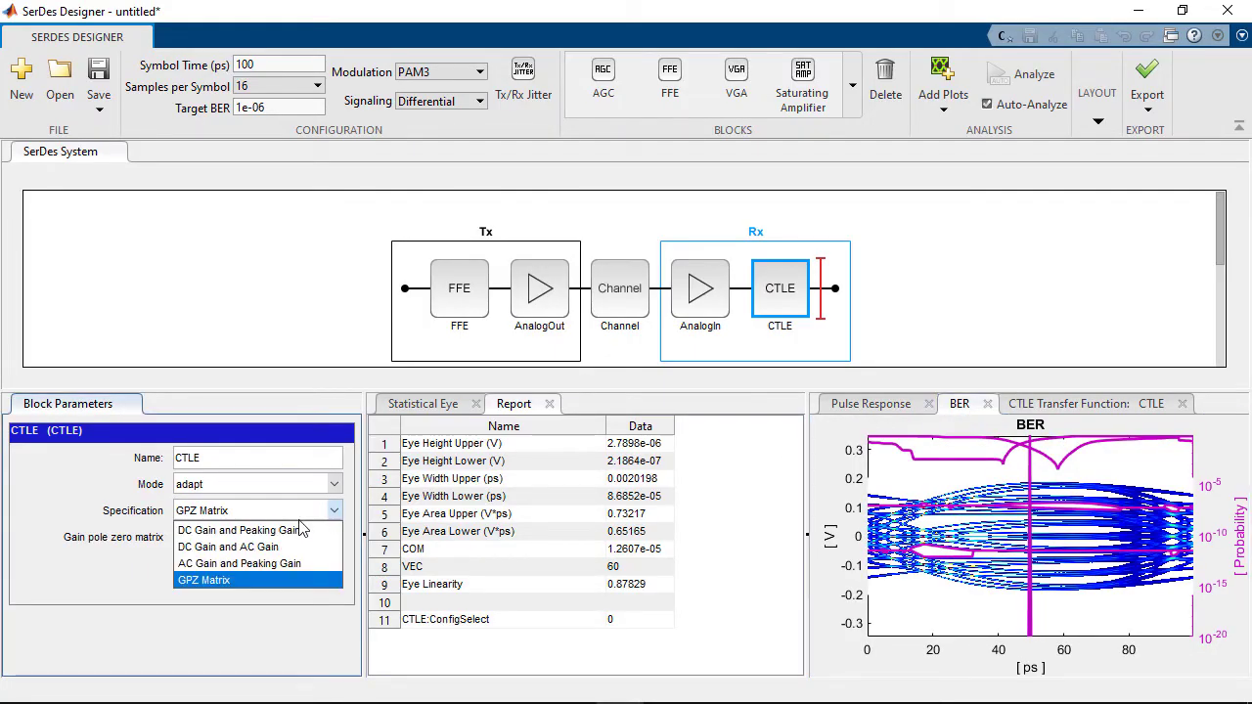
pyautogui.click(300, 529)
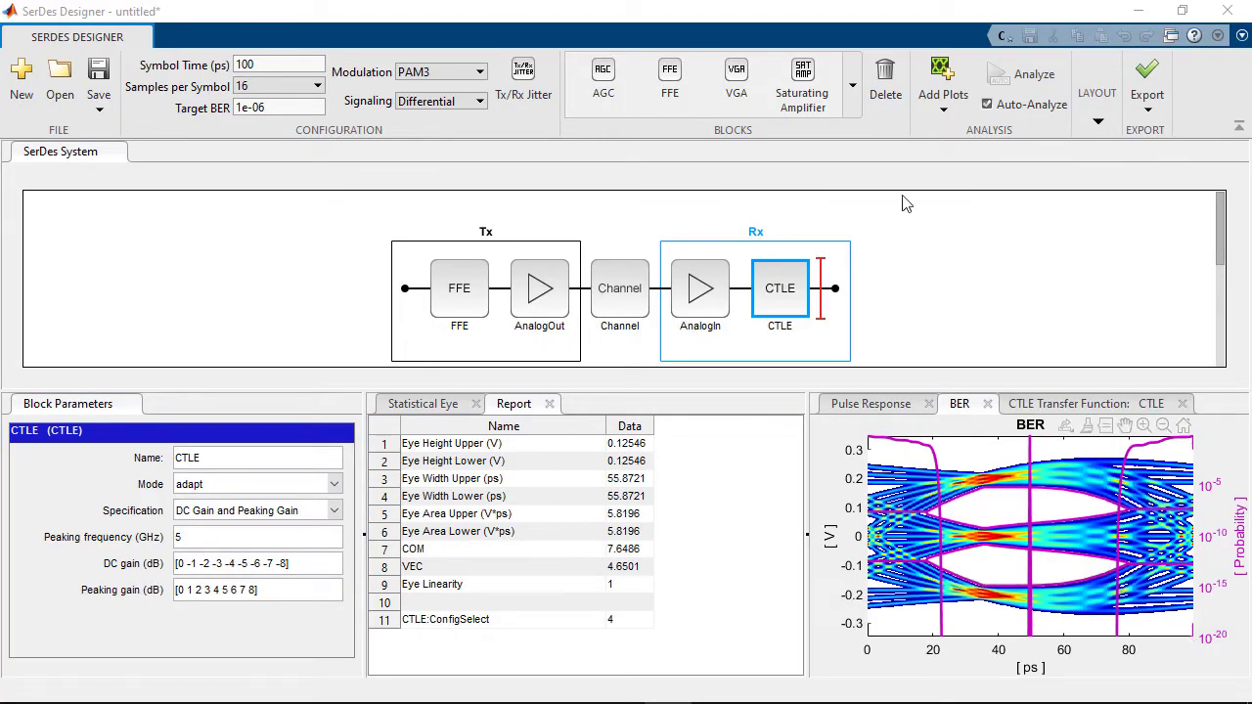
pyautogui.click(852, 90)
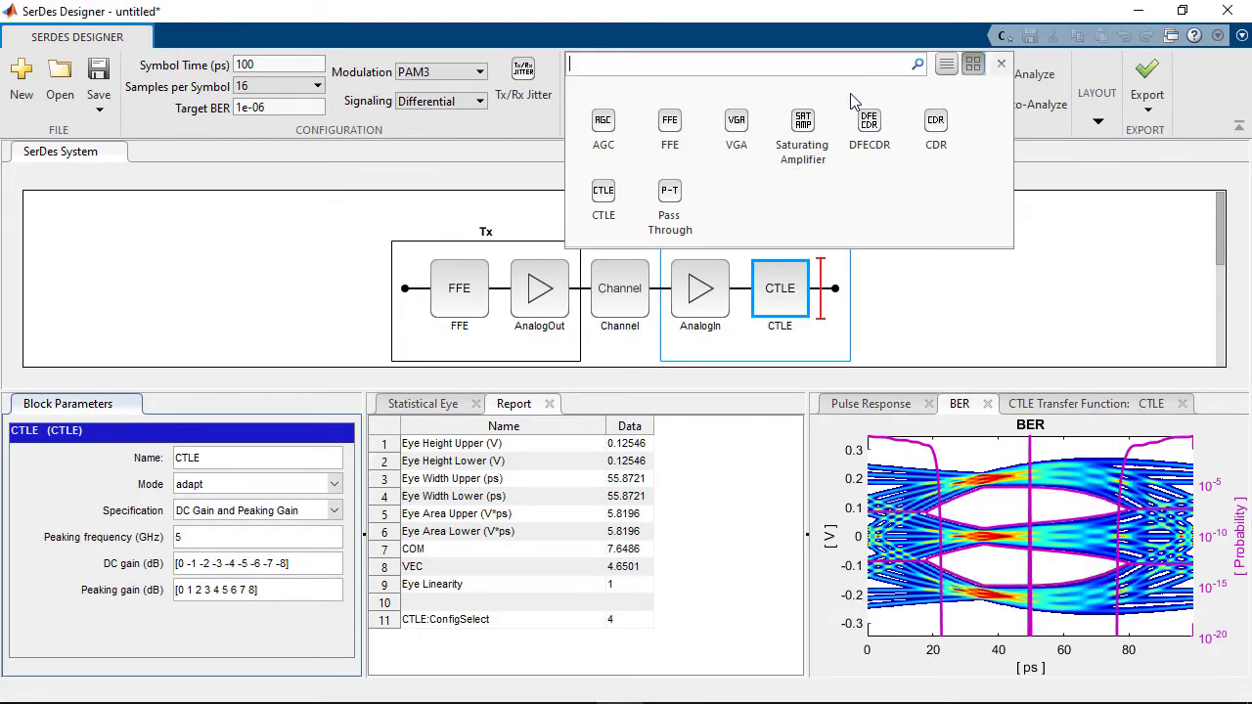
pyautogui.click(867, 122)
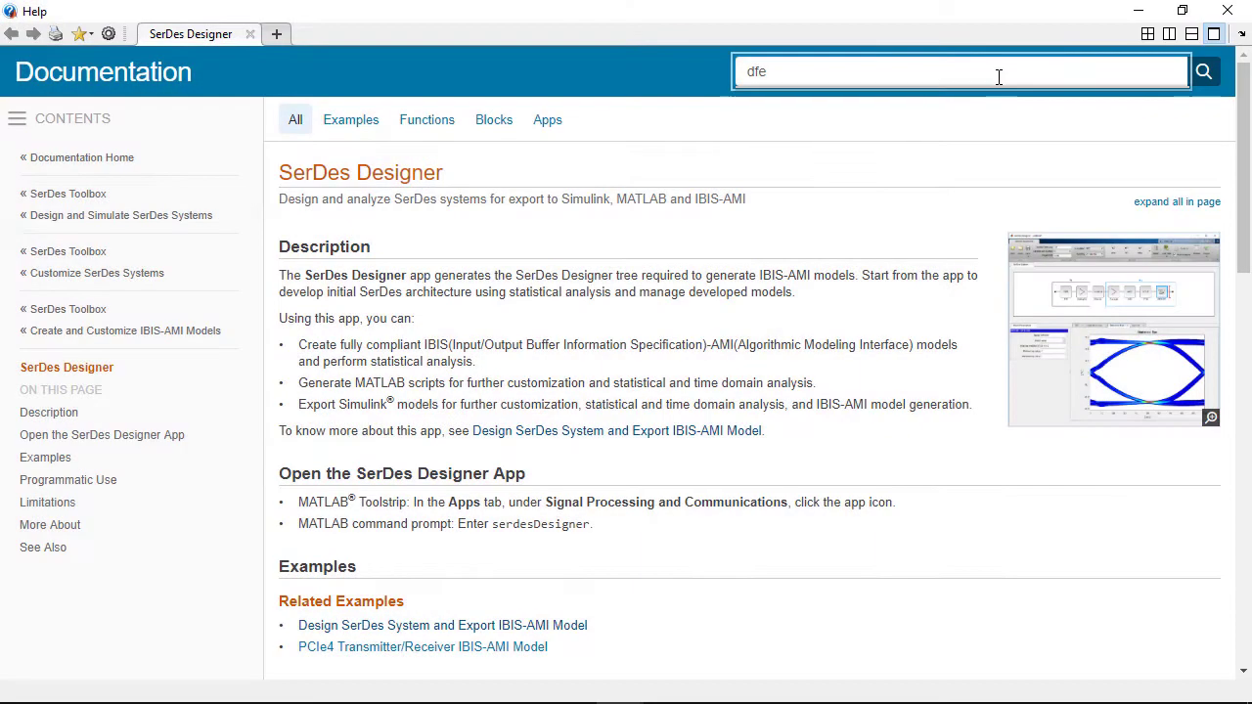
# Step: In the Help documentation, search for dfe, open the DFECDR block page and read through its parameters
pyautogui.press('Return')
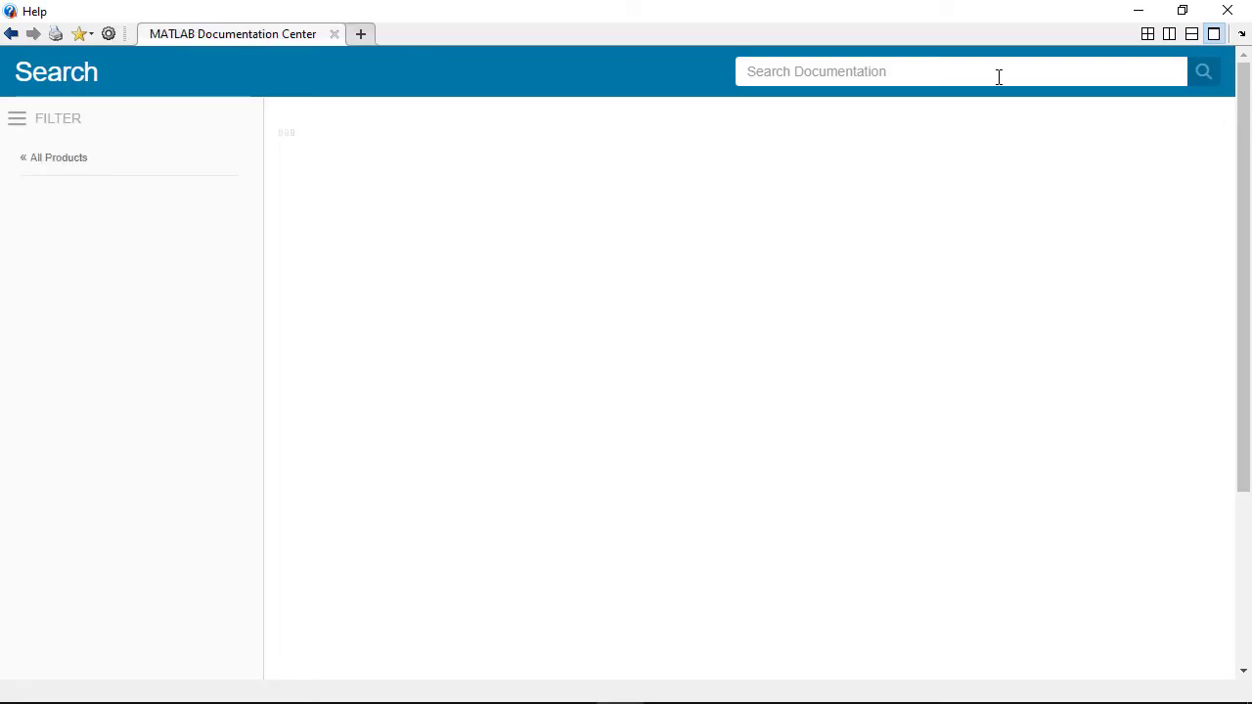
pyautogui.click(338, 181)
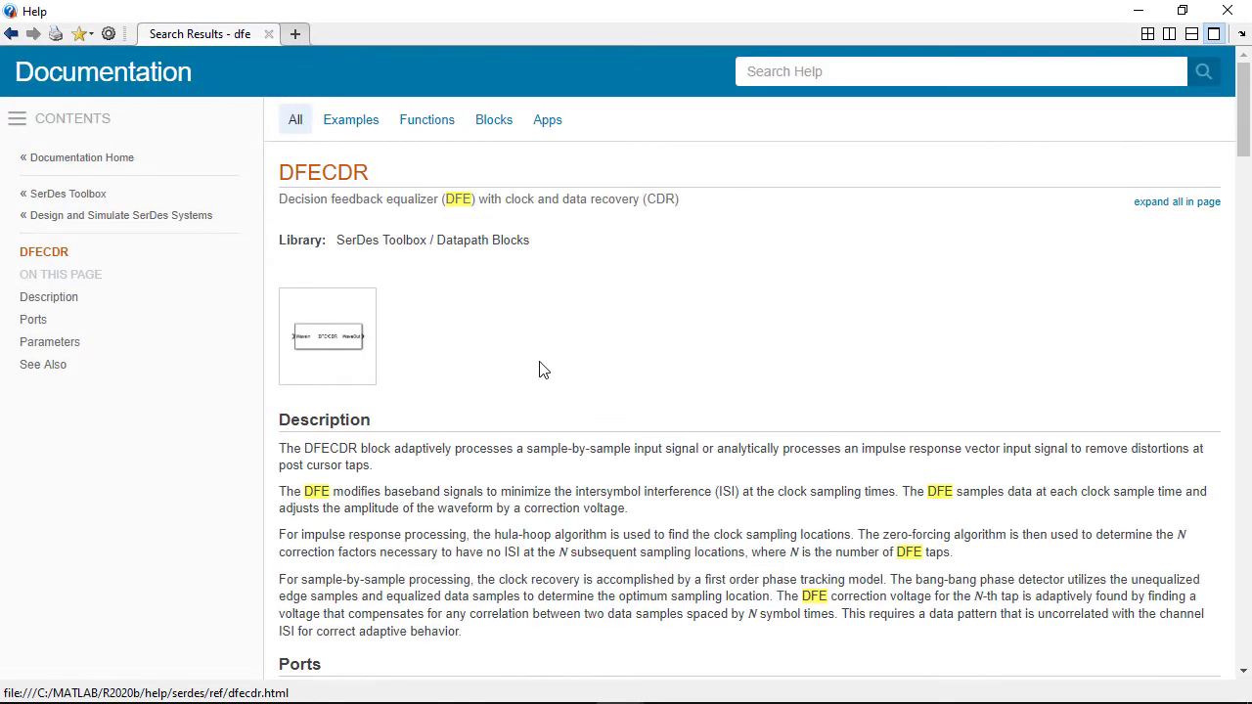
pyautogui.scroll(-15, 539, 366)
pyautogui.scroll(-15, 539, 366)
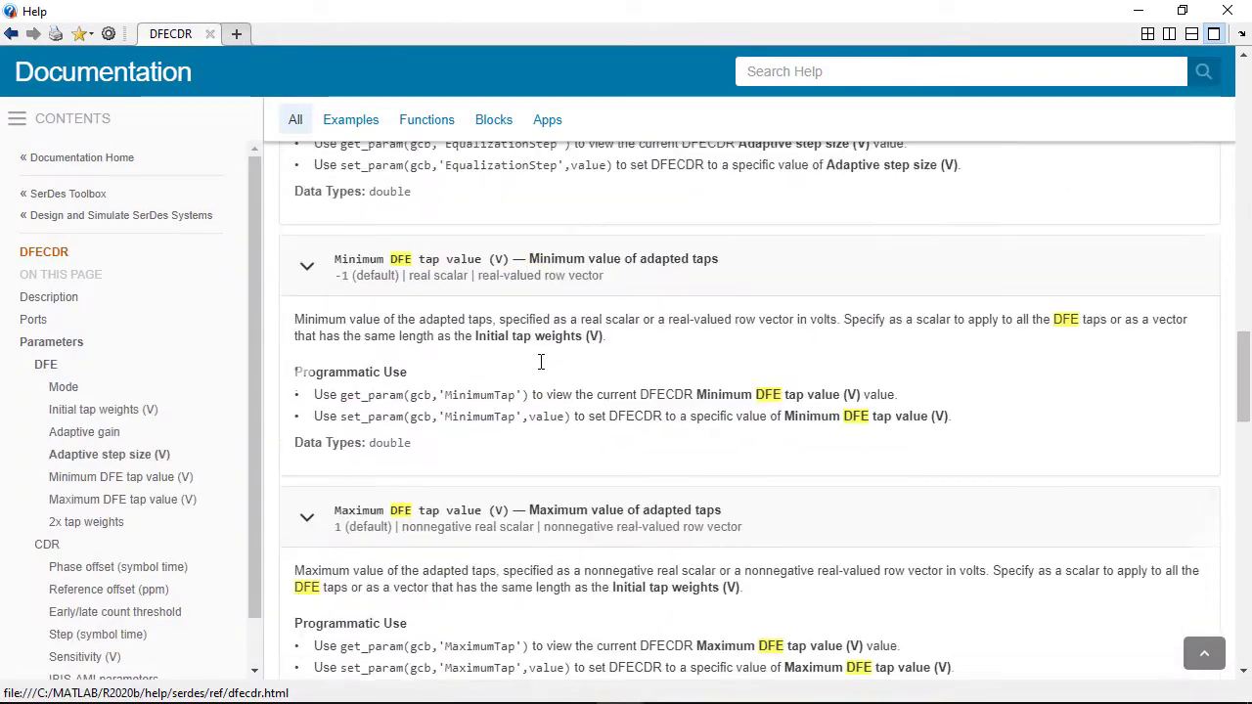
pyautogui.scroll(-7, 540, 368)
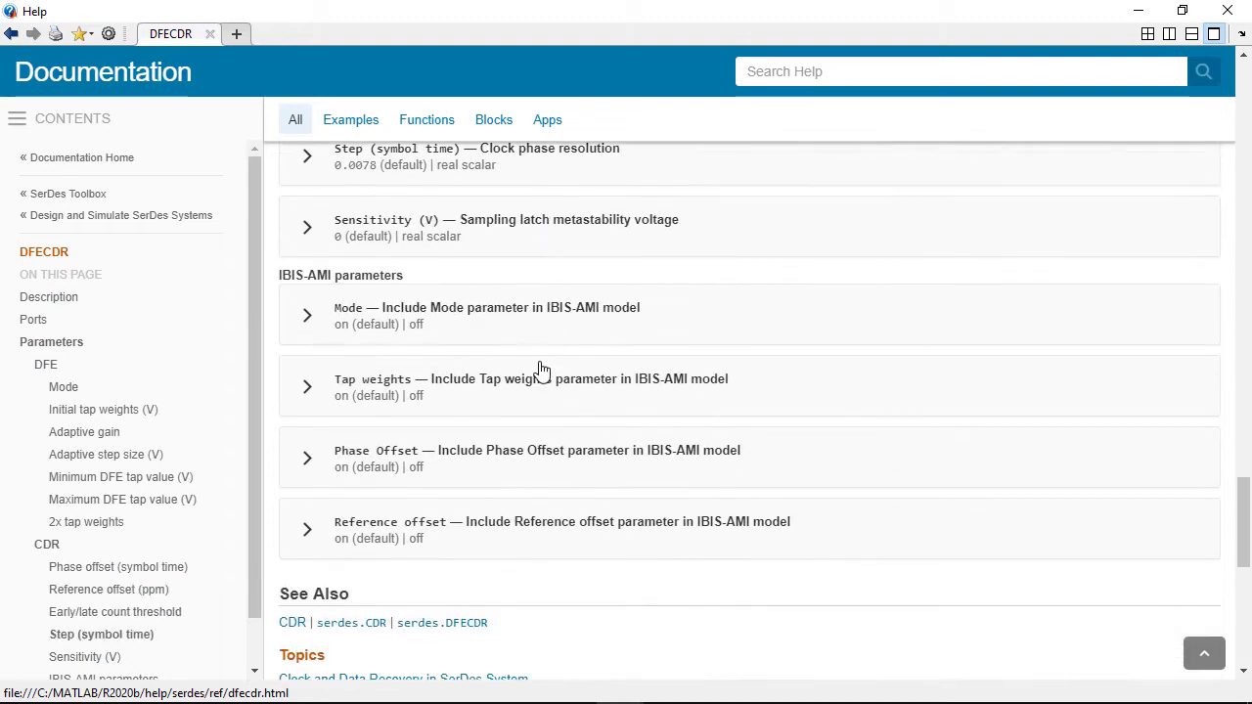
# Step: Open the Clock and Data Recovery in SerDes System topic and examine the phase detector's late and early edge sample plots
pyautogui.click(498, 487)
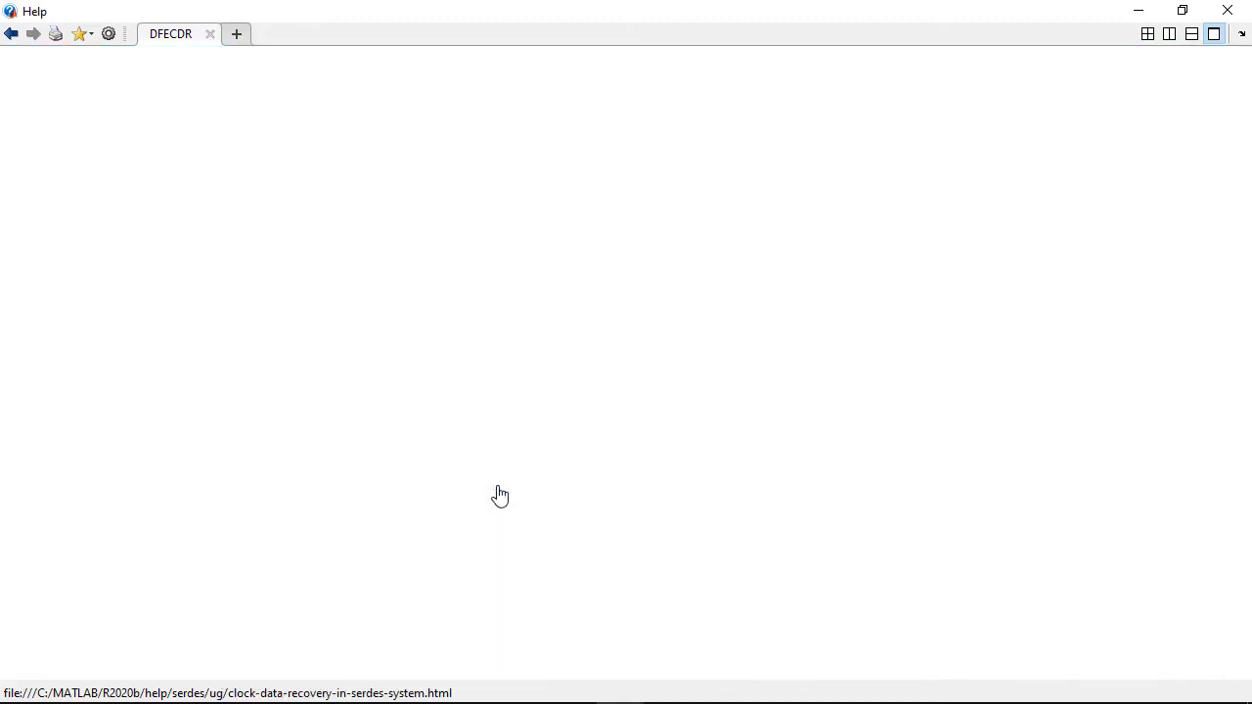
pyautogui.scroll(-5, 500, 494)
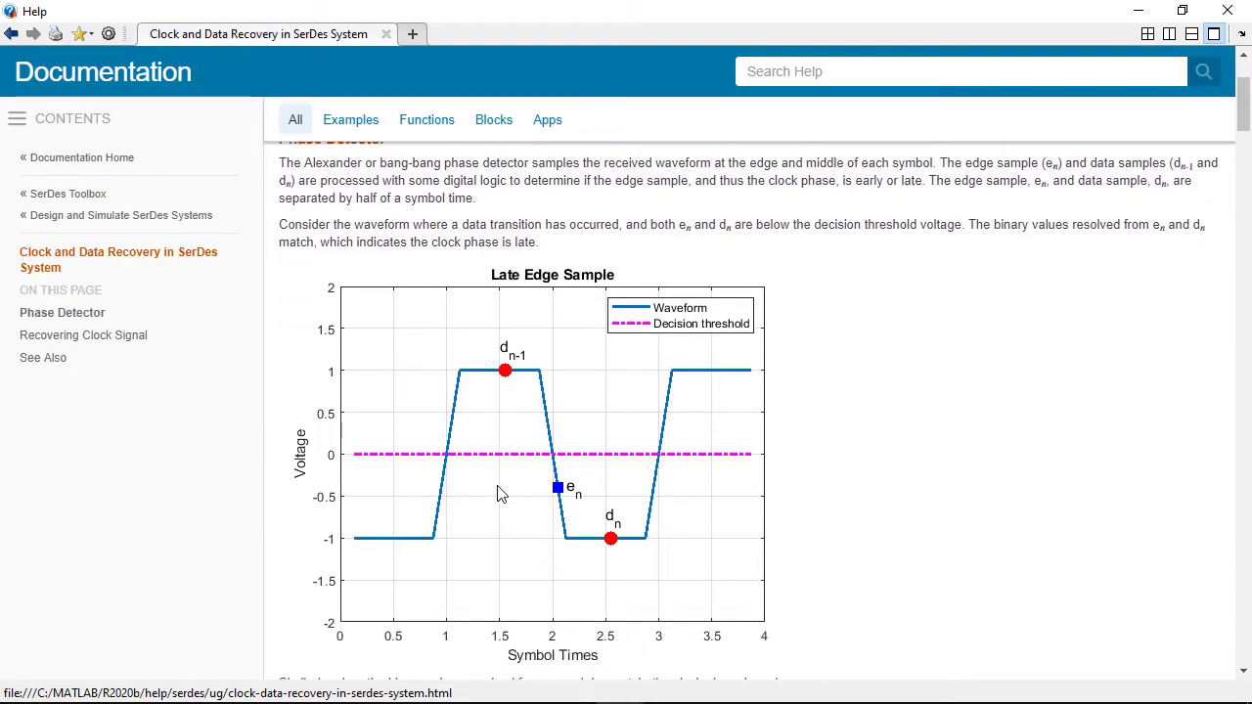
pyautogui.scroll(-6, 498, 494)
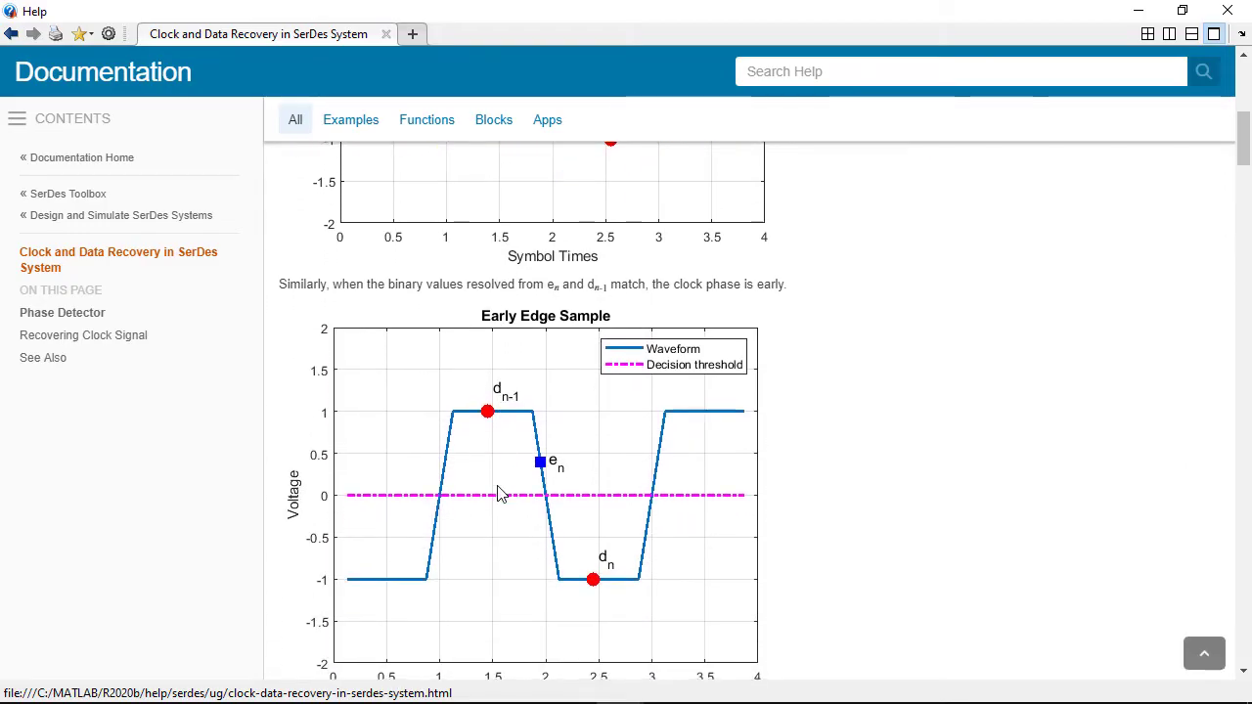
pyautogui.scroll(-4, 498, 494)
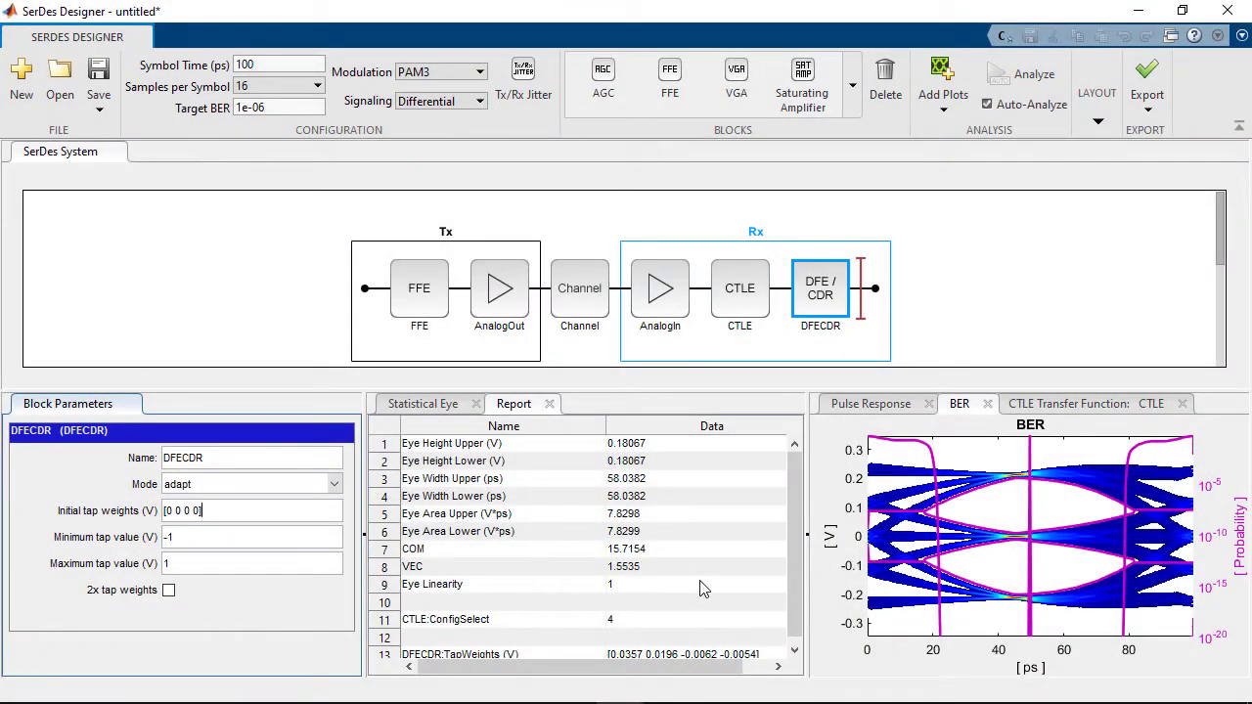
# Step: Set the DFECDR's initial tap weights to [0 0 0 0 0] and check the adapted tap weights in the report
pyautogui.moveTo(792, 583); pyautogui.dragTo(799, 602)
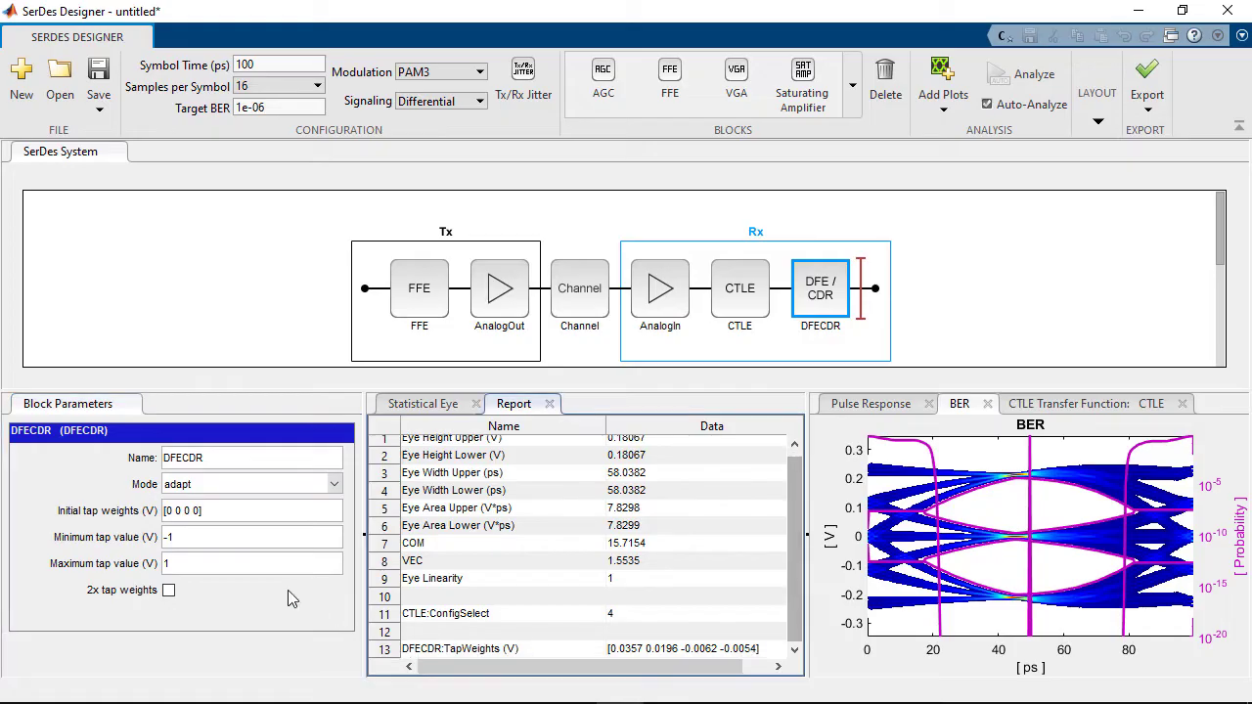
pyautogui.click(223, 517)
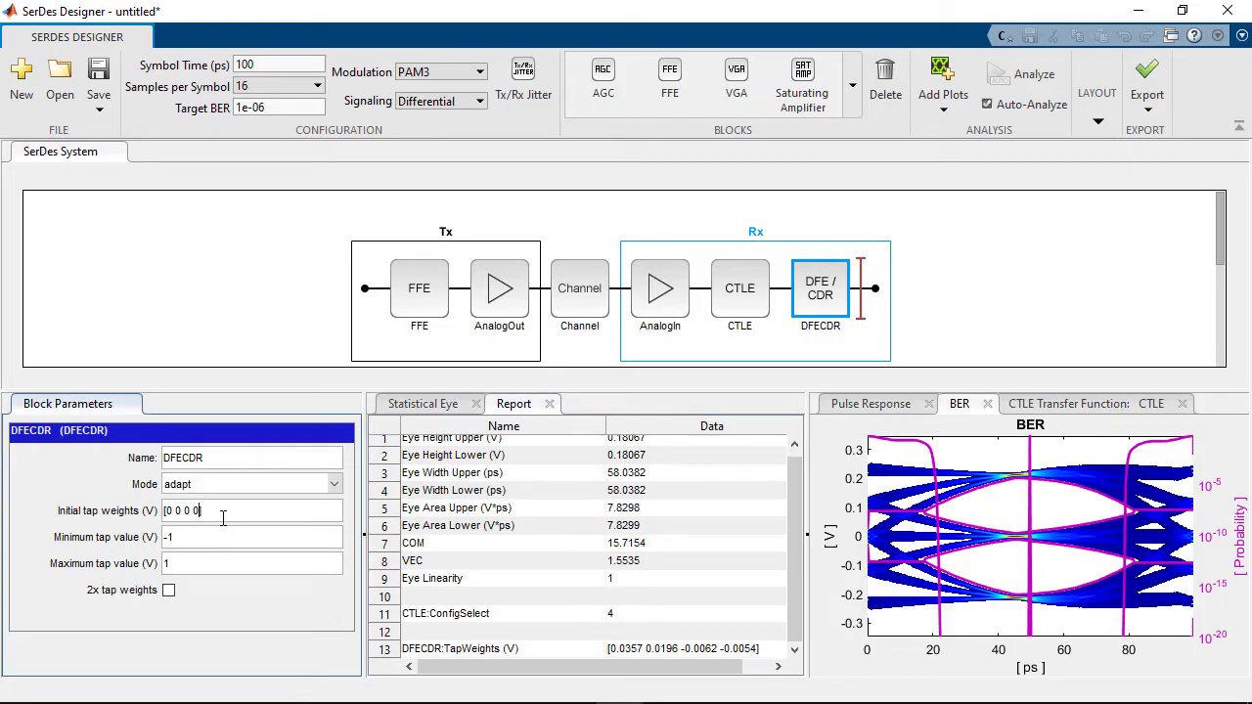
pyautogui.press('Left')
pyautogui.write('0')
pyautogui.press('Return')
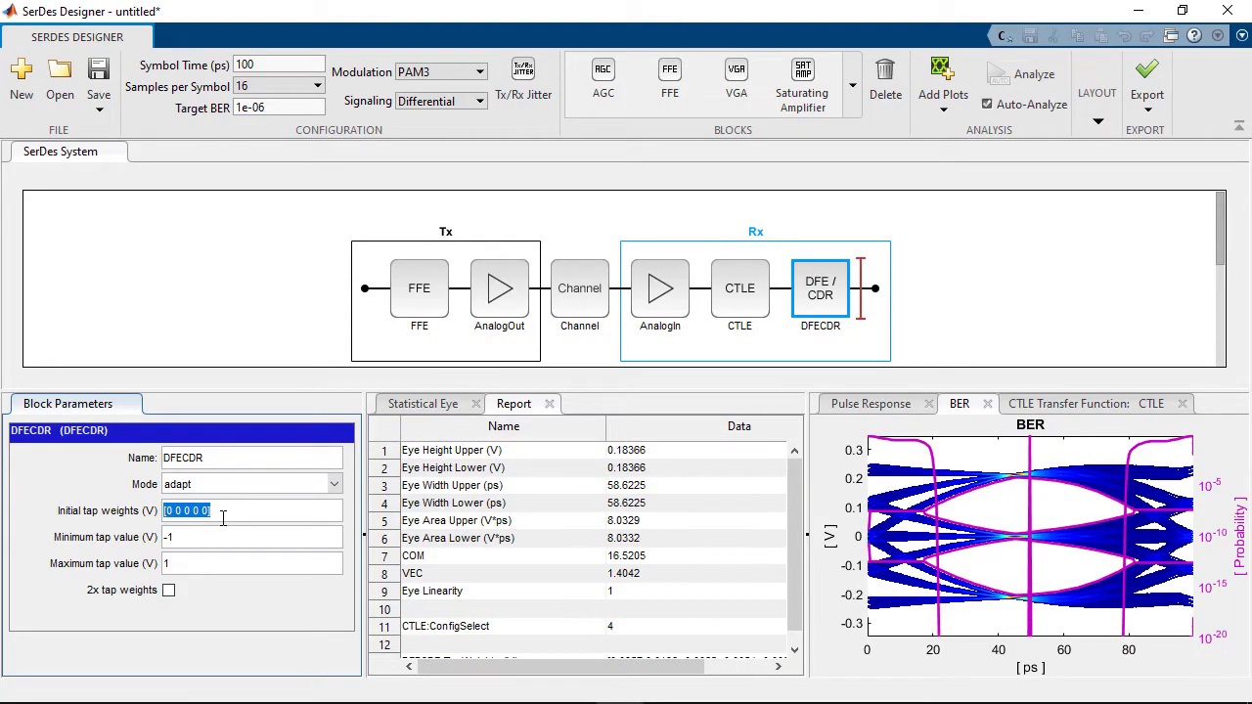
pyautogui.click(797, 597)
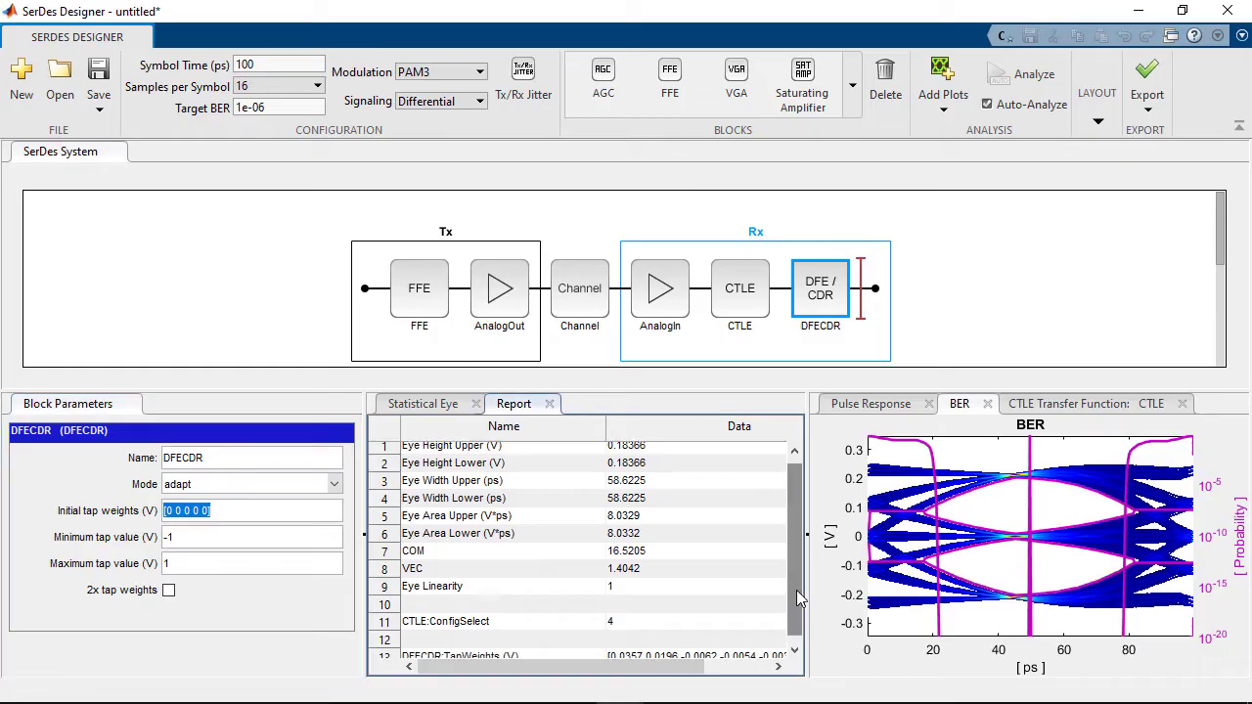
pyautogui.moveTo(797, 597); pyautogui.dragTo(797, 625)
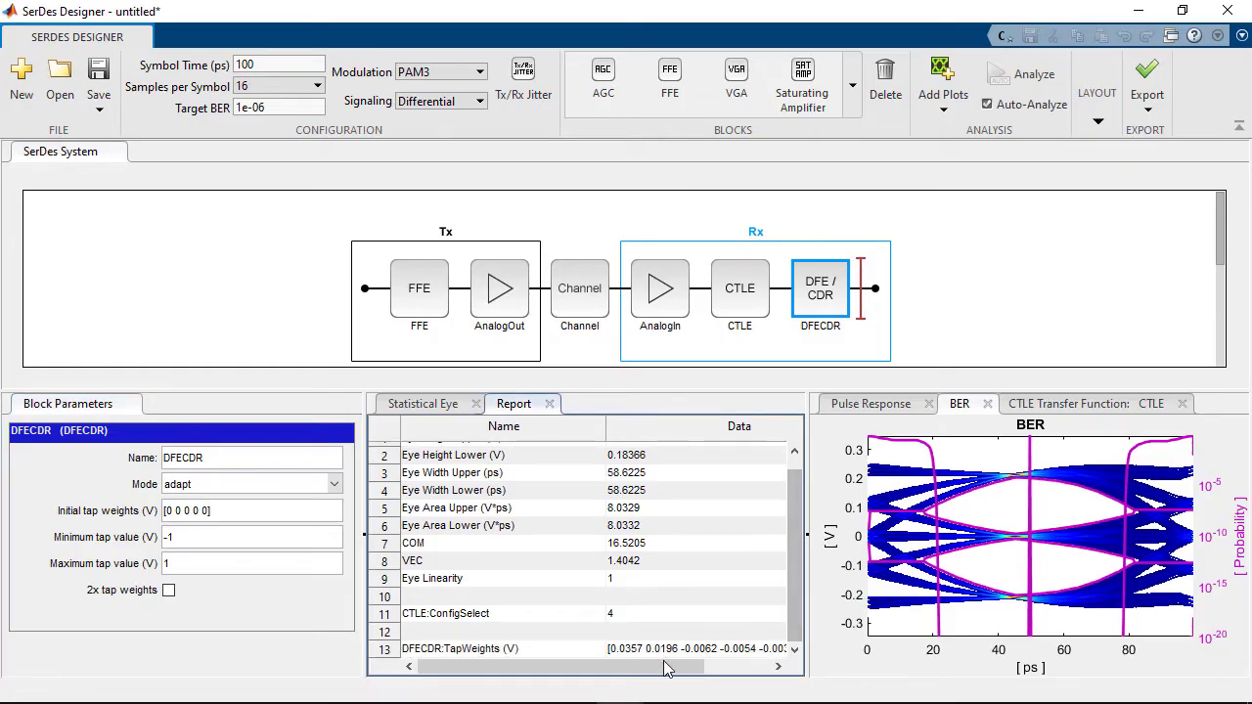
pyautogui.moveTo(665, 669); pyautogui.dragTo(581, 679)
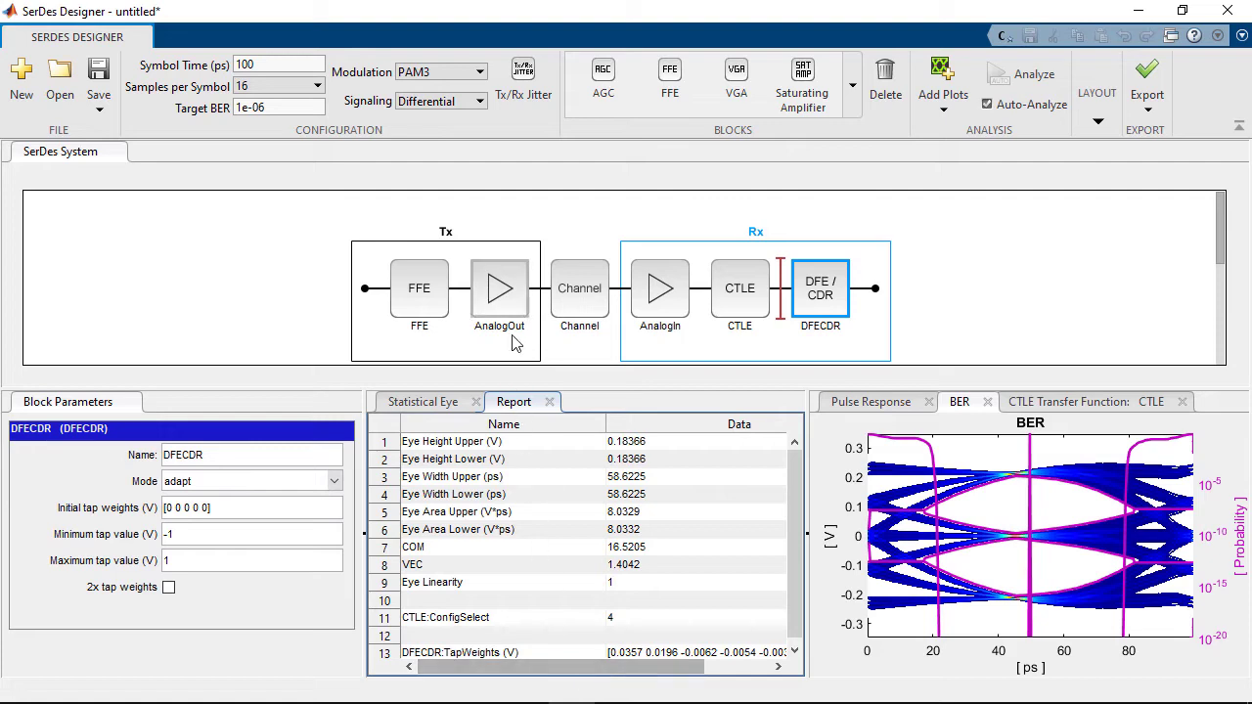
# Step: Open the Tx/Rx jitter parameters, enlarge their view, and enable Tx_Rj and Tx_Dj
pyautogui.click(521, 93)
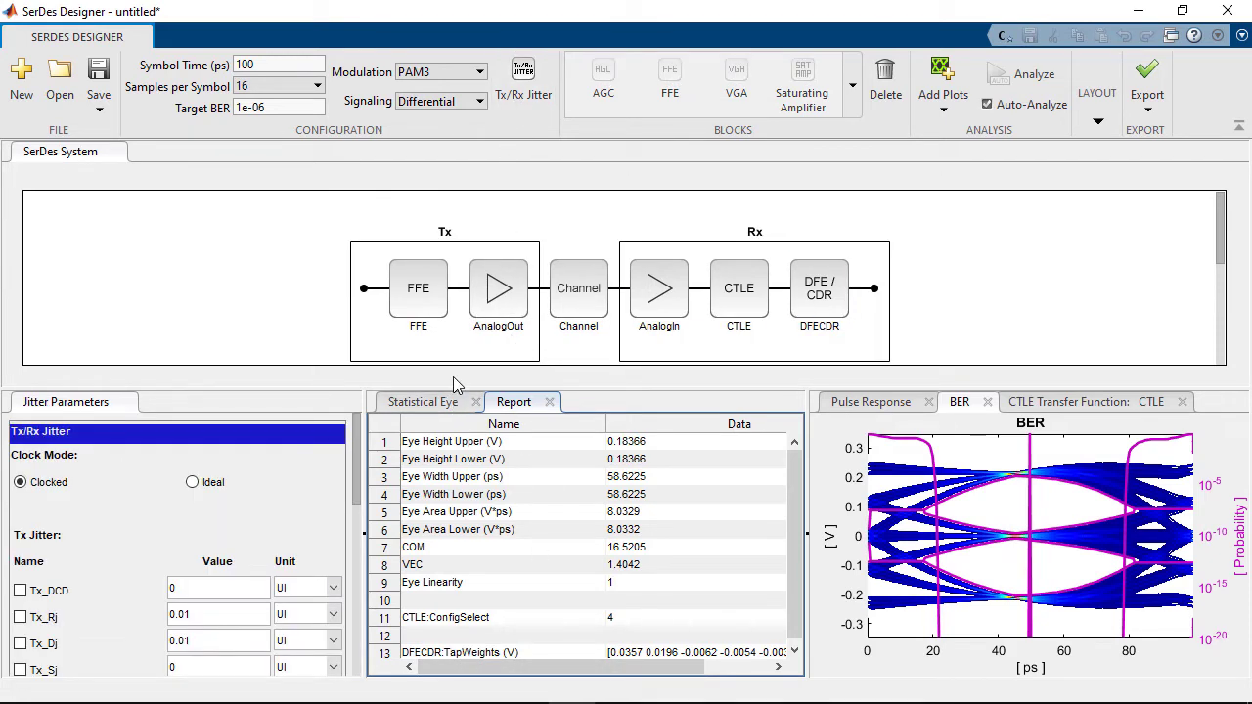
pyautogui.moveTo(453, 384); pyautogui.dragTo(440, 223)
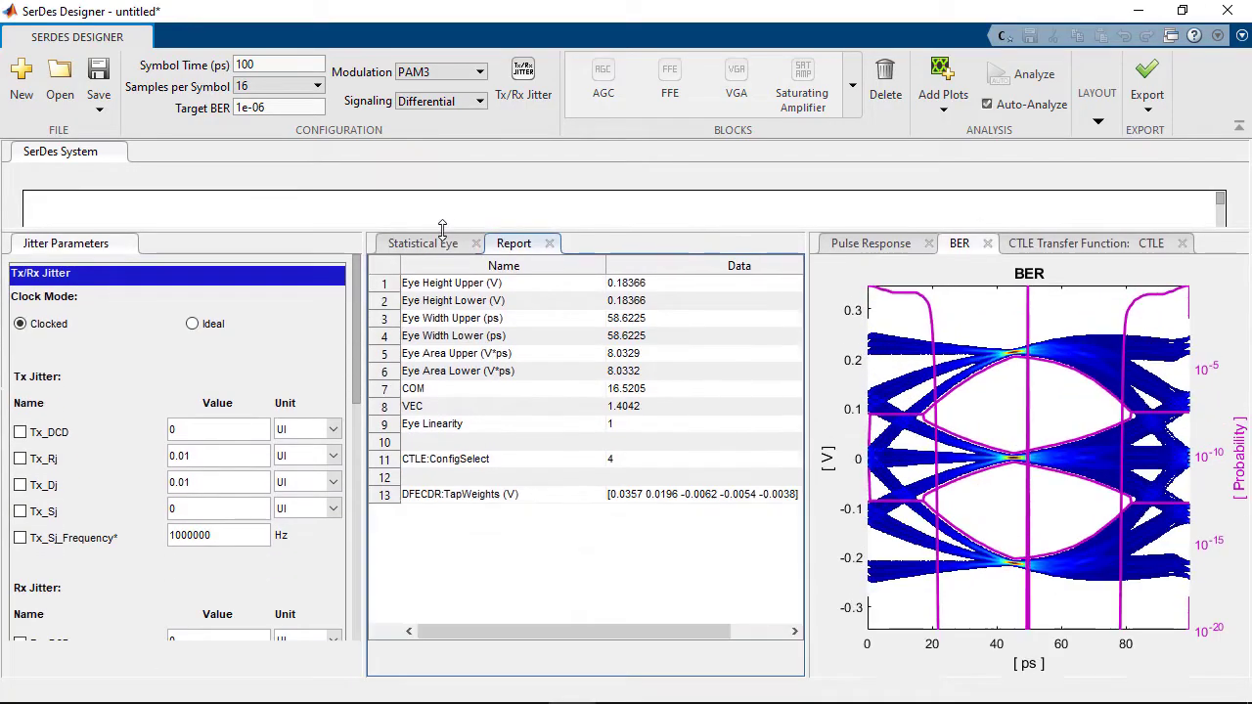
pyautogui.click(20, 454)
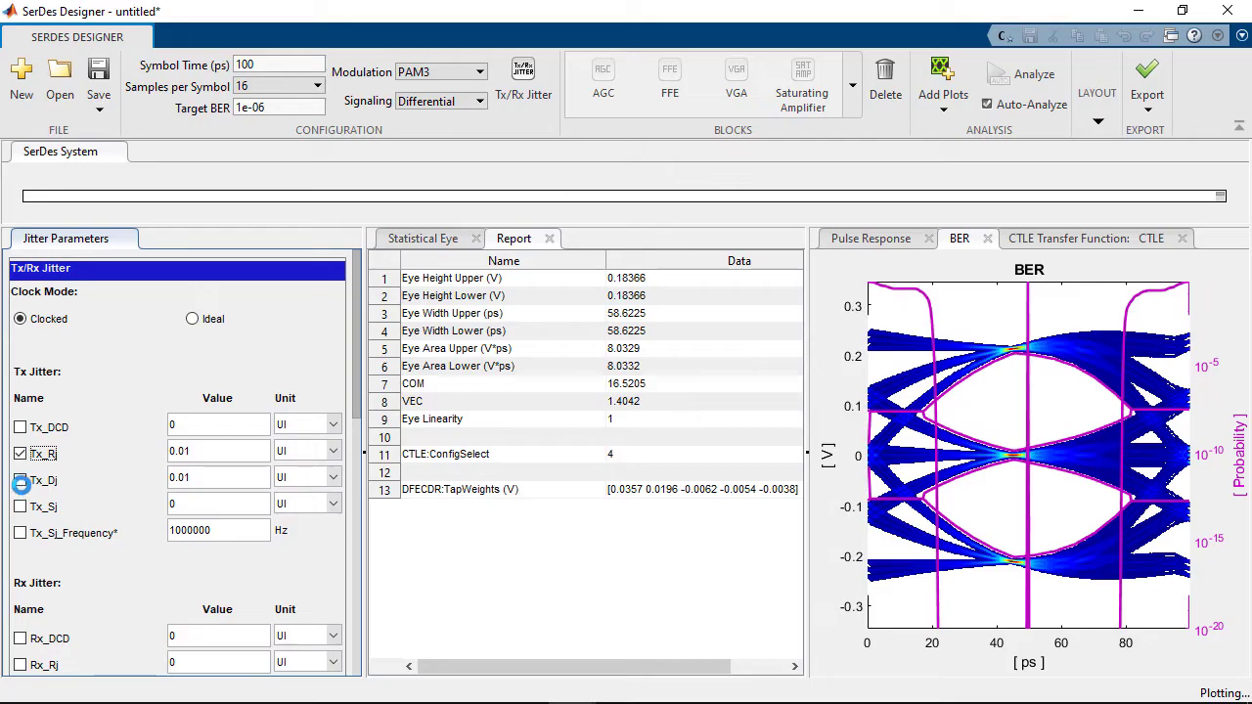
pyautogui.click(21, 483)
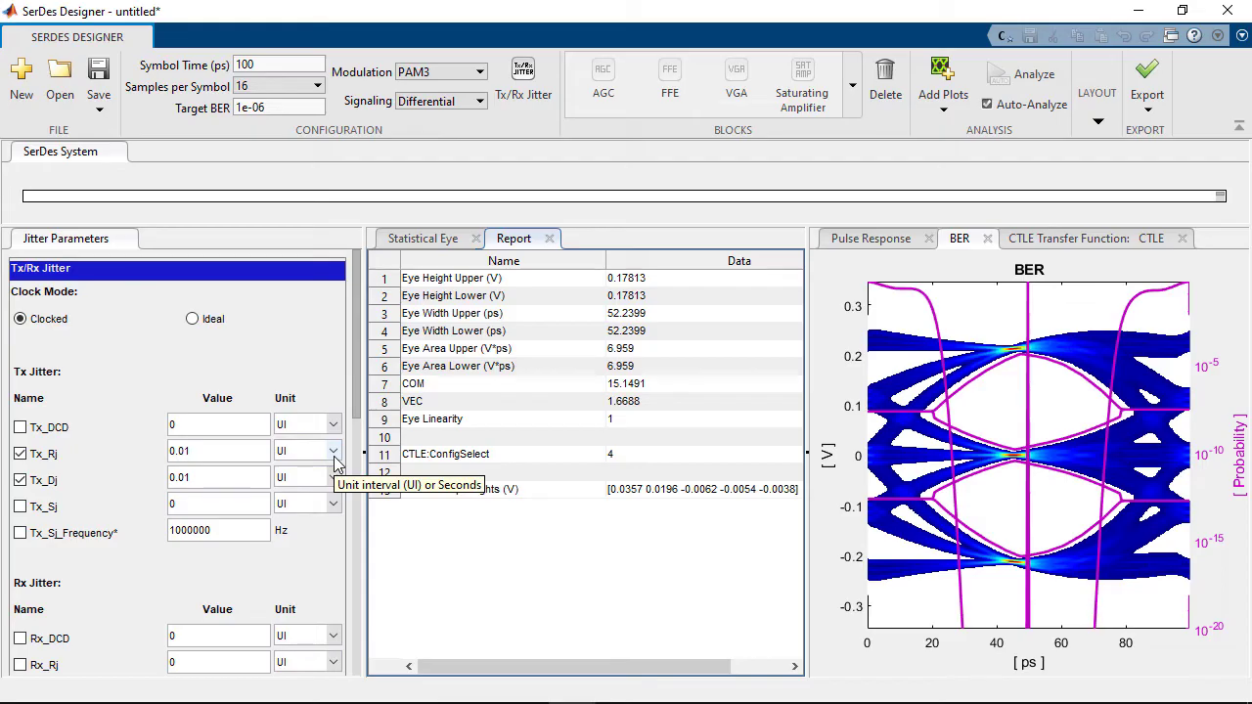
# Step: View the unit options for Tx_Rj and try the Ideal clock mode before returning to Clocked
pyautogui.click(334, 452)
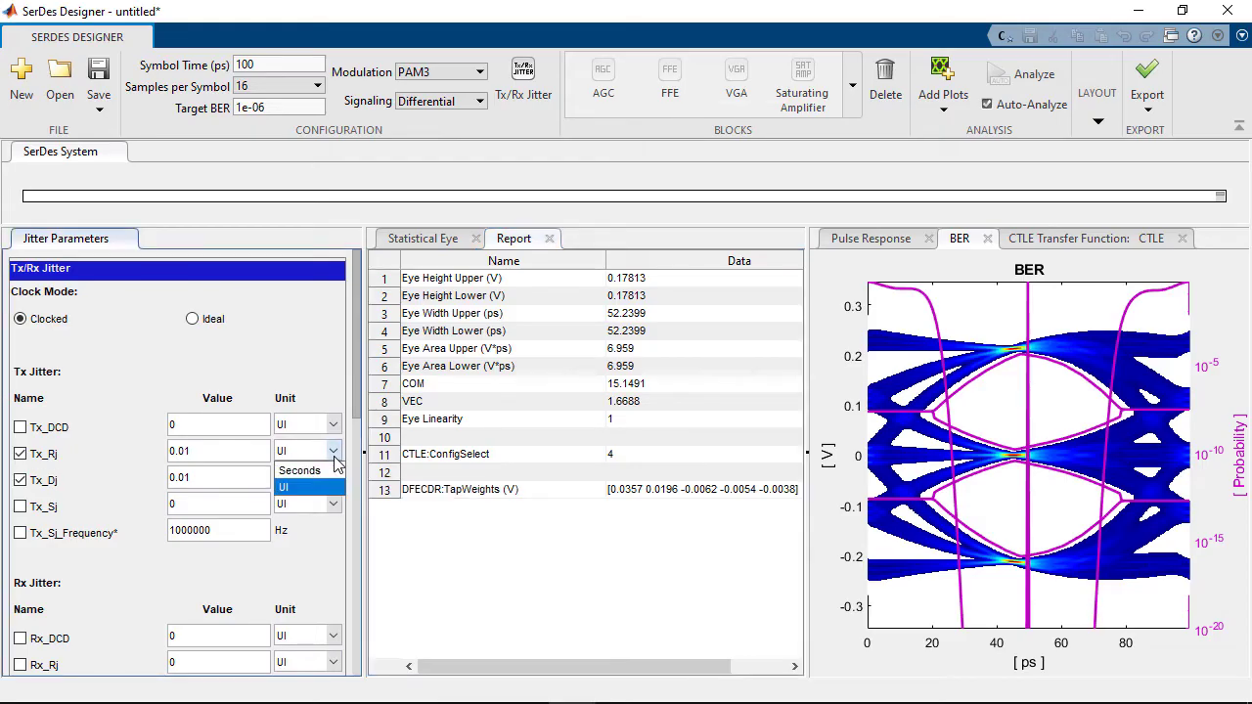
pyautogui.click(334, 455)
pyautogui.click(192, 323)
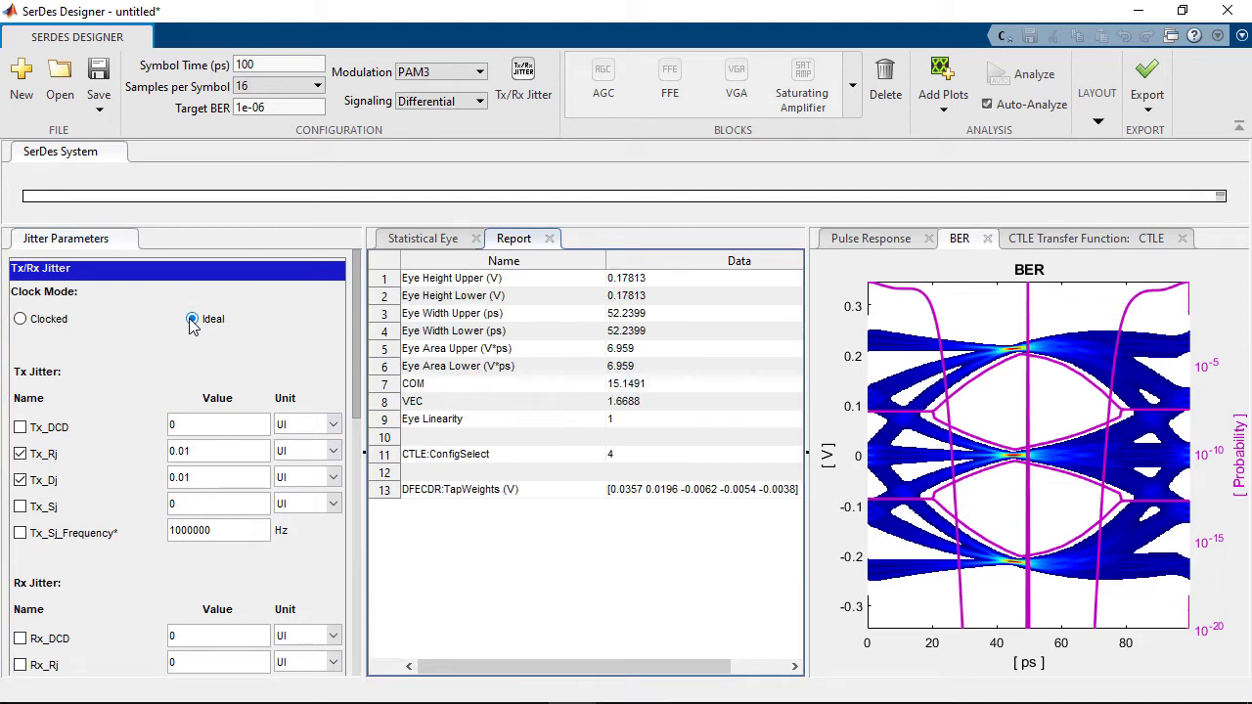
pyautogui.click(49, 319)
# Step: Enable Rx_UniformNoise in the receiver noise settings and set its value to 0.01 V
pyautogui.moveTo(358, 362); pyautogui.dragTo(368, 631)
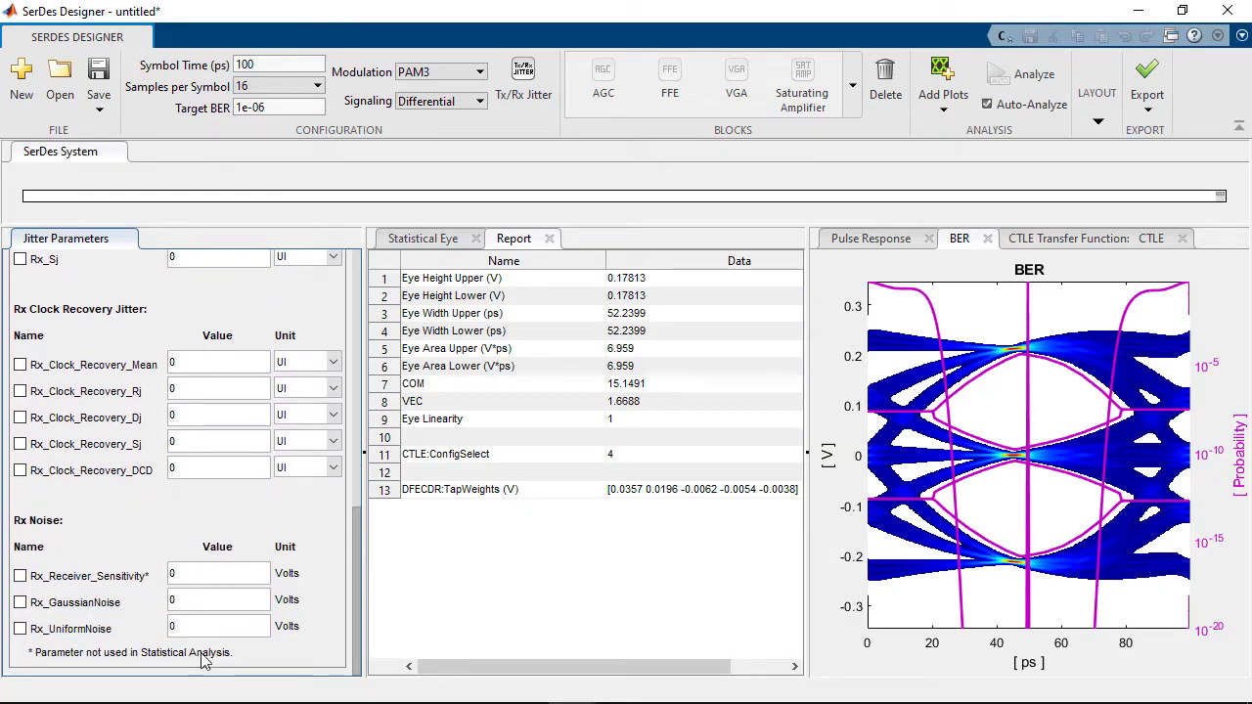
pyautogui.click(21, 630)
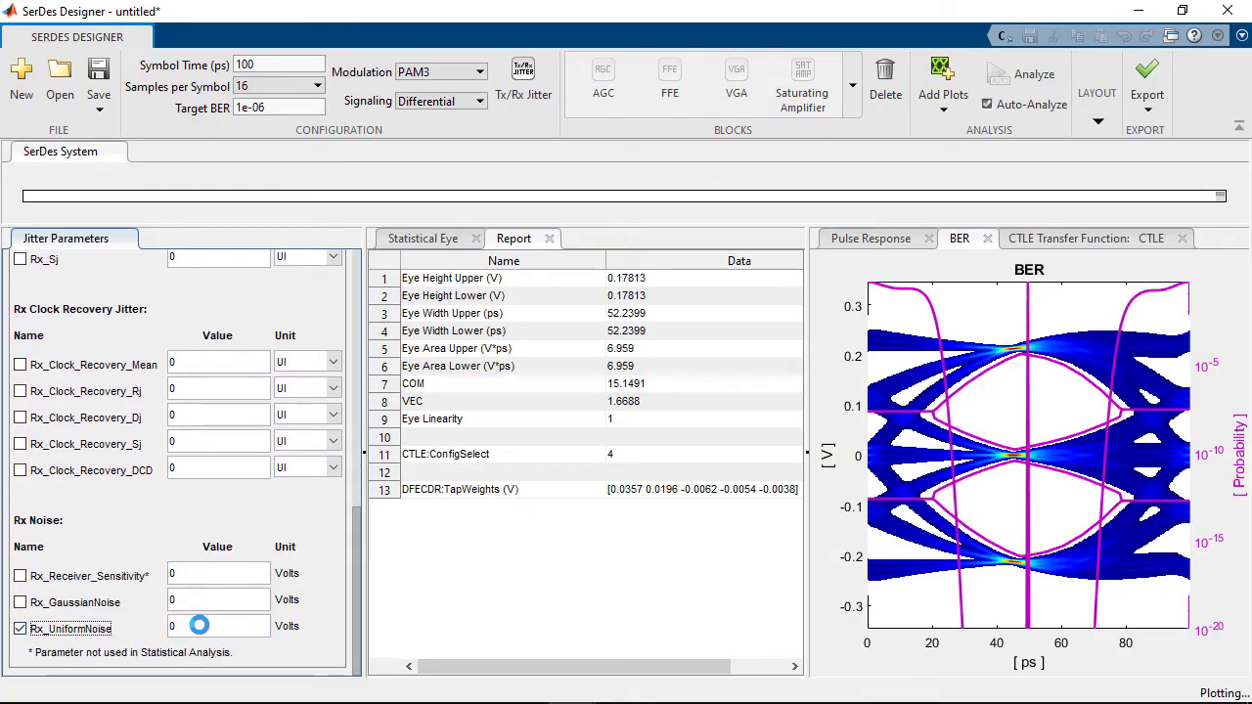
pyautogui.click(201, 626)
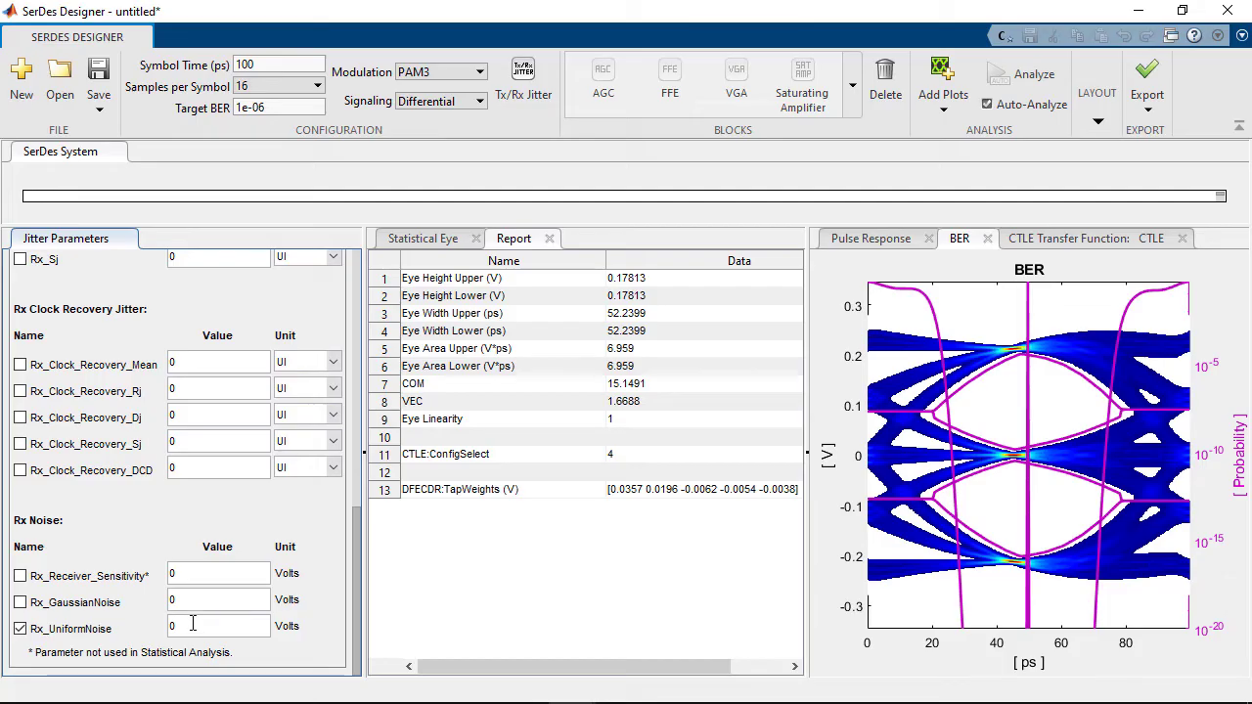
pyautogui.write('.01')
pyautogui.press('Return')
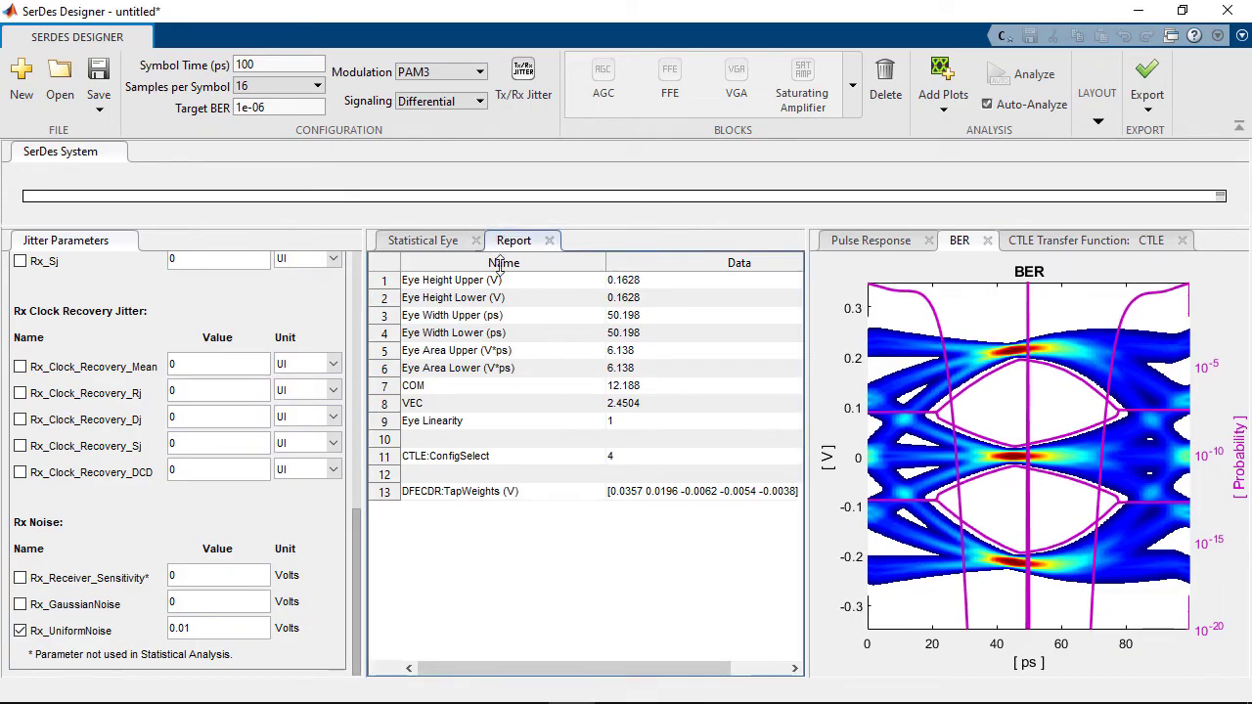
# Step: Enable crosstalk on the Channel block and set its crosstalk specification to Custom
pyautogui.moveTo(494, 227); pyautogui.dragTo(501, 388)
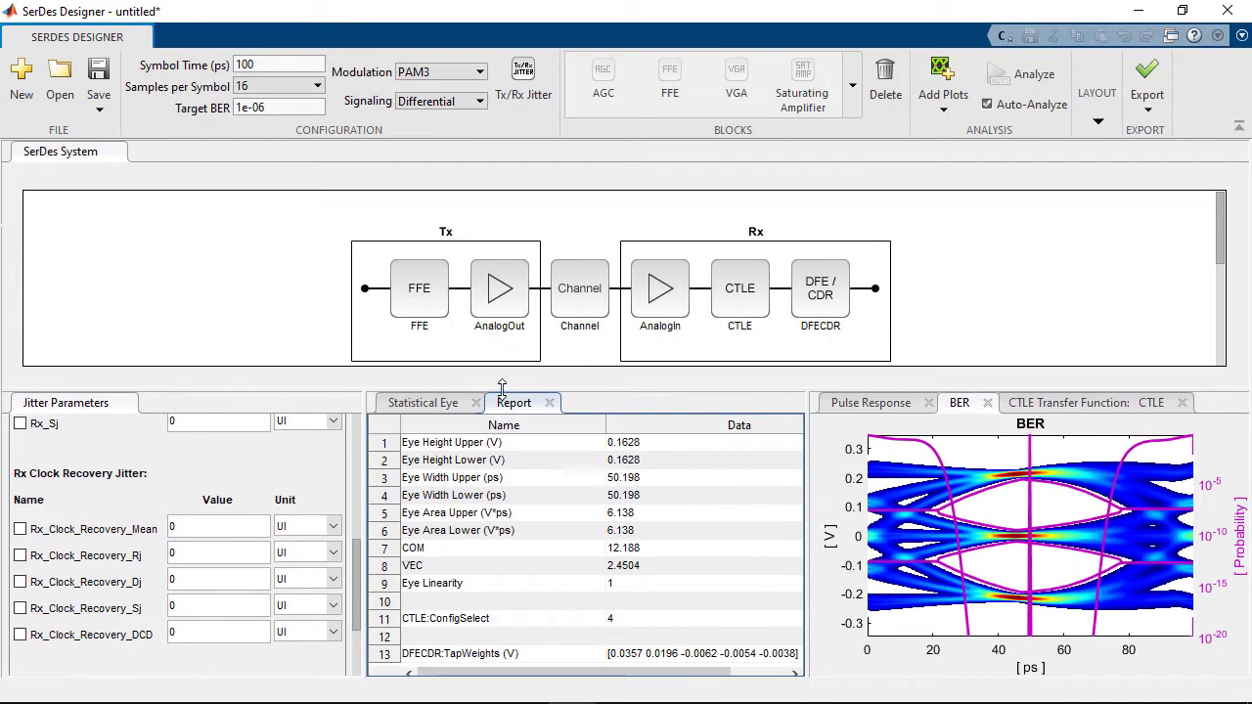
pyautogui.click(585, 305)
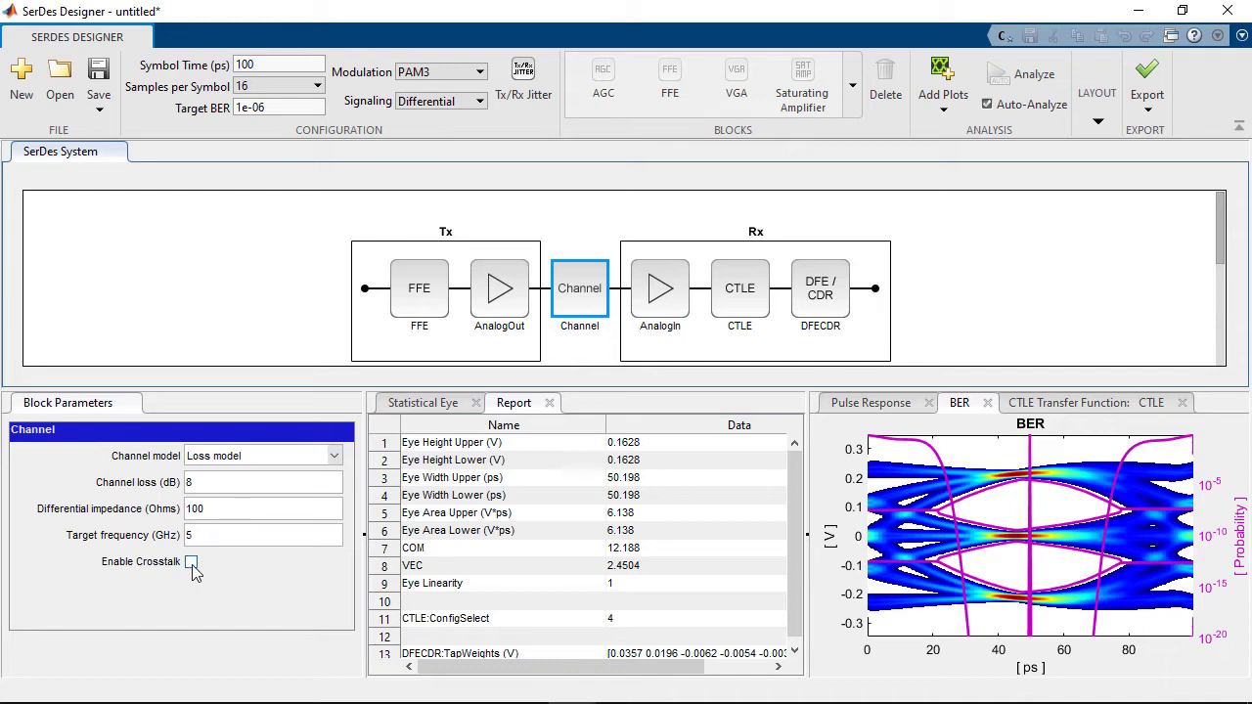
pyautogui.click(192, 563)
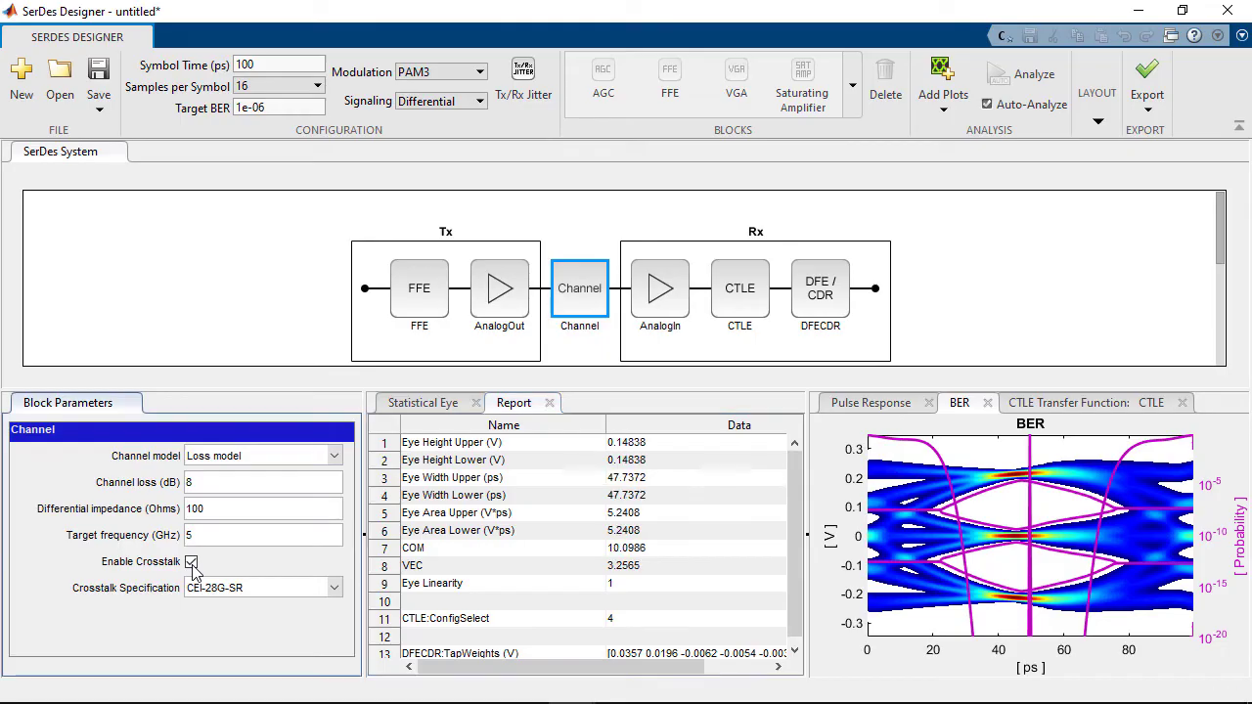
pyautogui.click(334, 590)
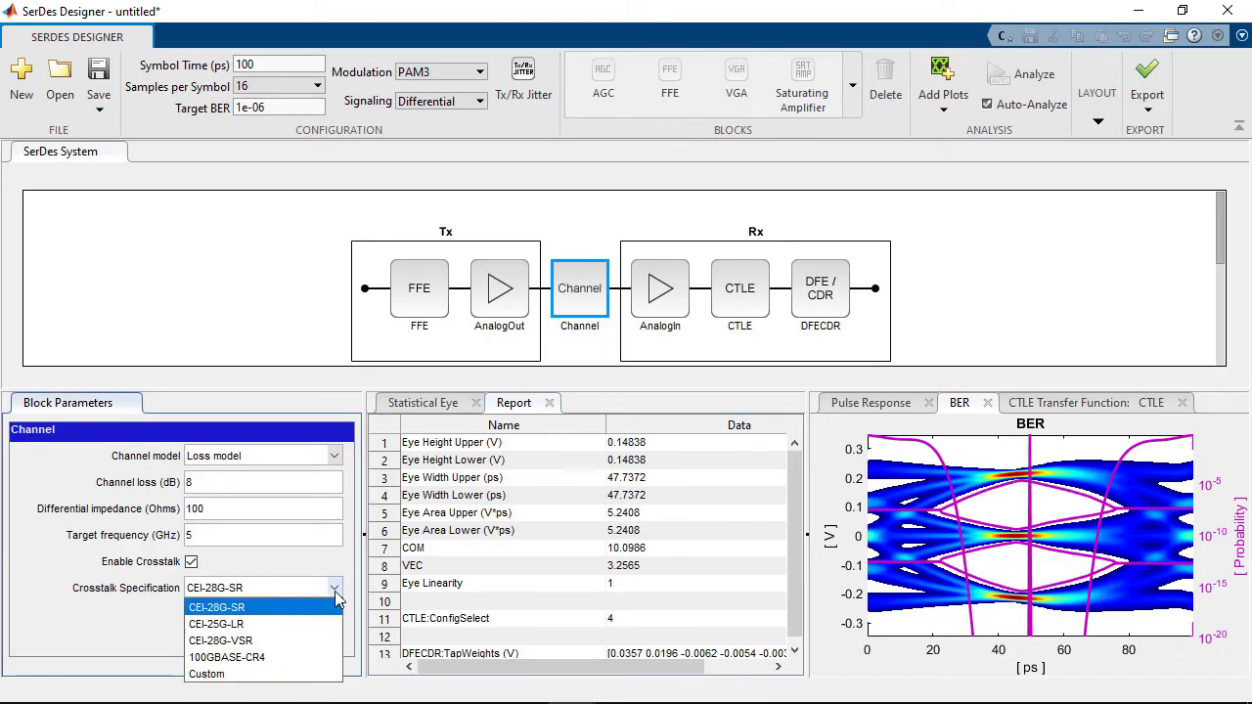
pyautogui.click(276, 675)
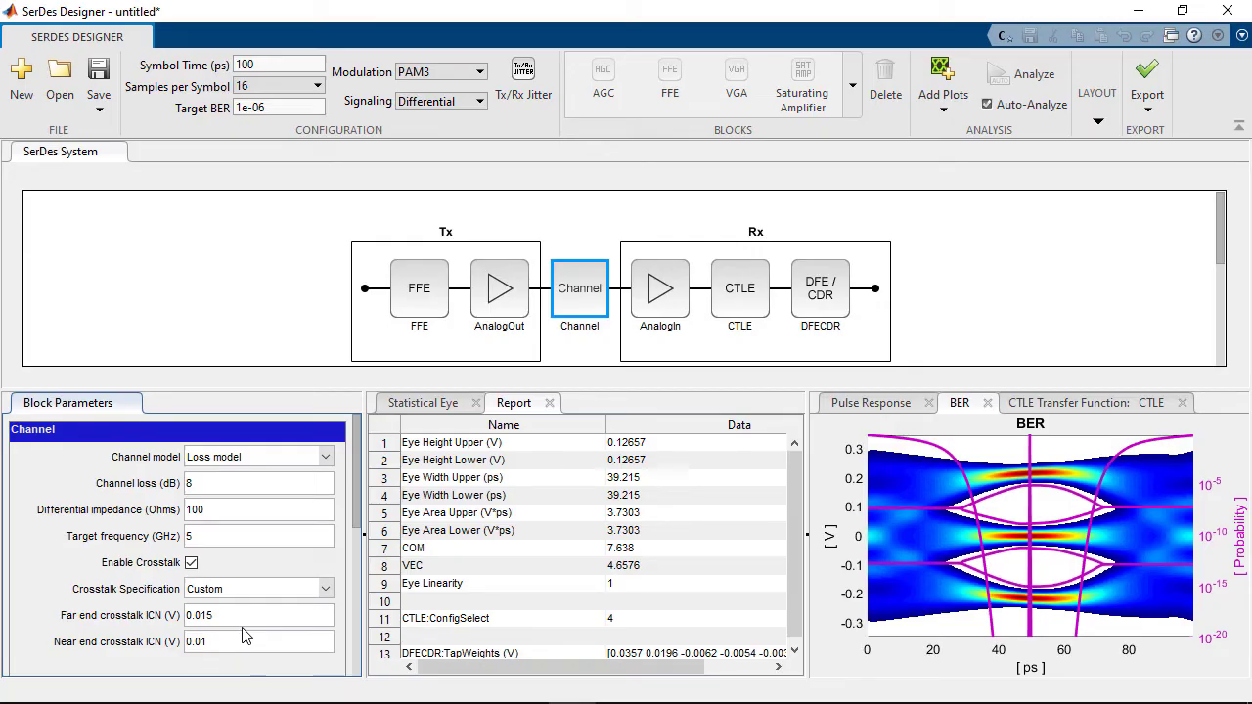
# Step: Set the modulation to PAM4 and review the updated eye metrics in the report
pyautogui.click(470, 73)
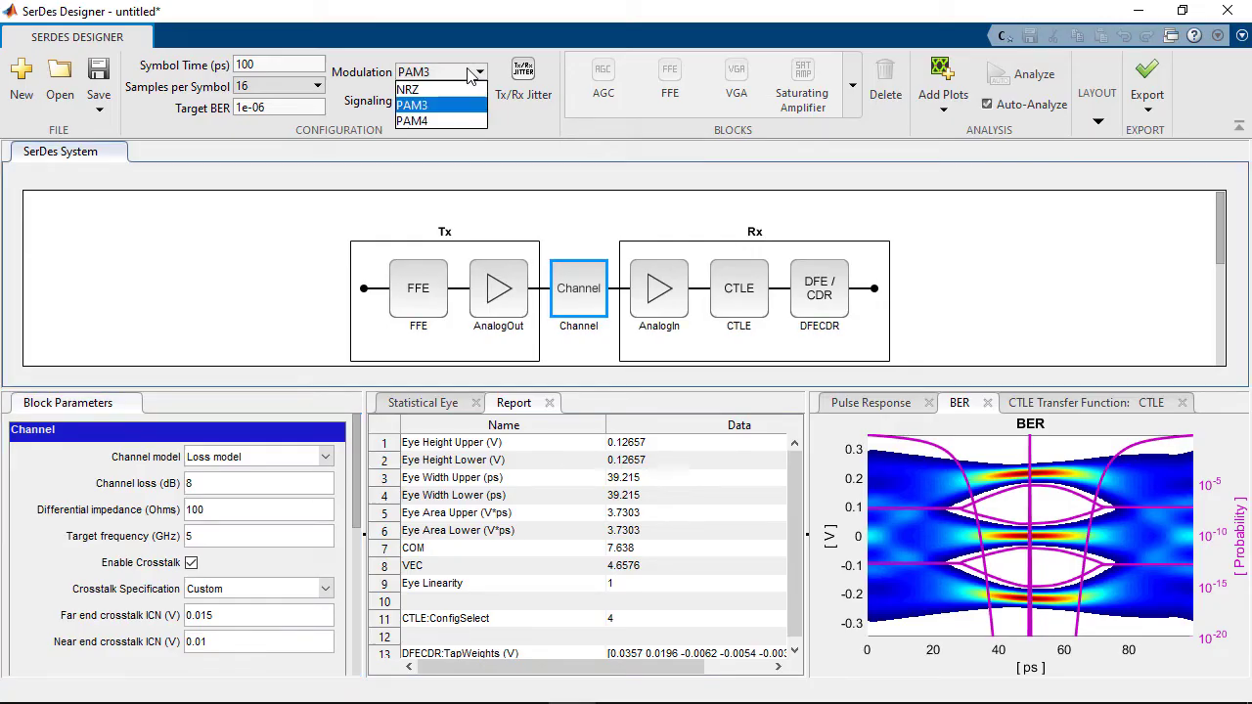
pyautogui.click(413, 121)
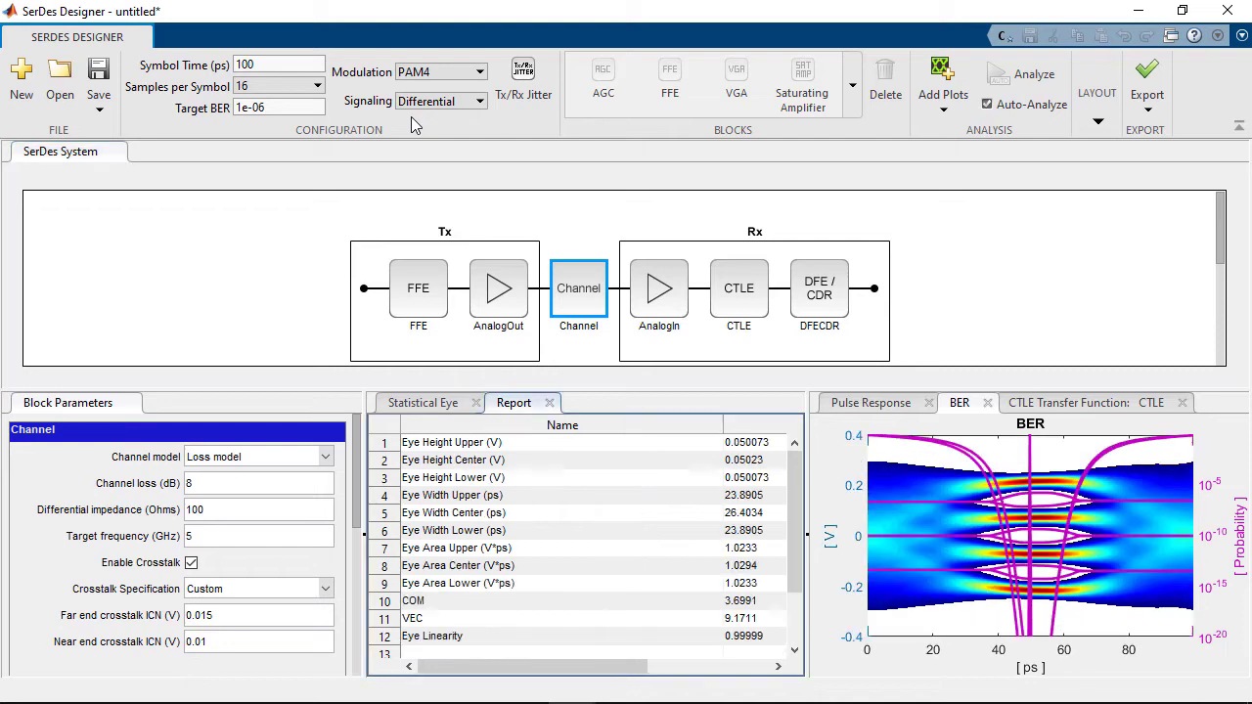
pyautogui.moveTo(802, 472)
pyautogui.mouseDown()
pyautogui.moveTo(800, 560)
pyautogui.moveTo(798, 449)
pyautogui.mouseUp()
# Step: Generate MATLAB code for the SerDes system and read through the generated script down to the channel data section
pyautogui.click(1148, 109)
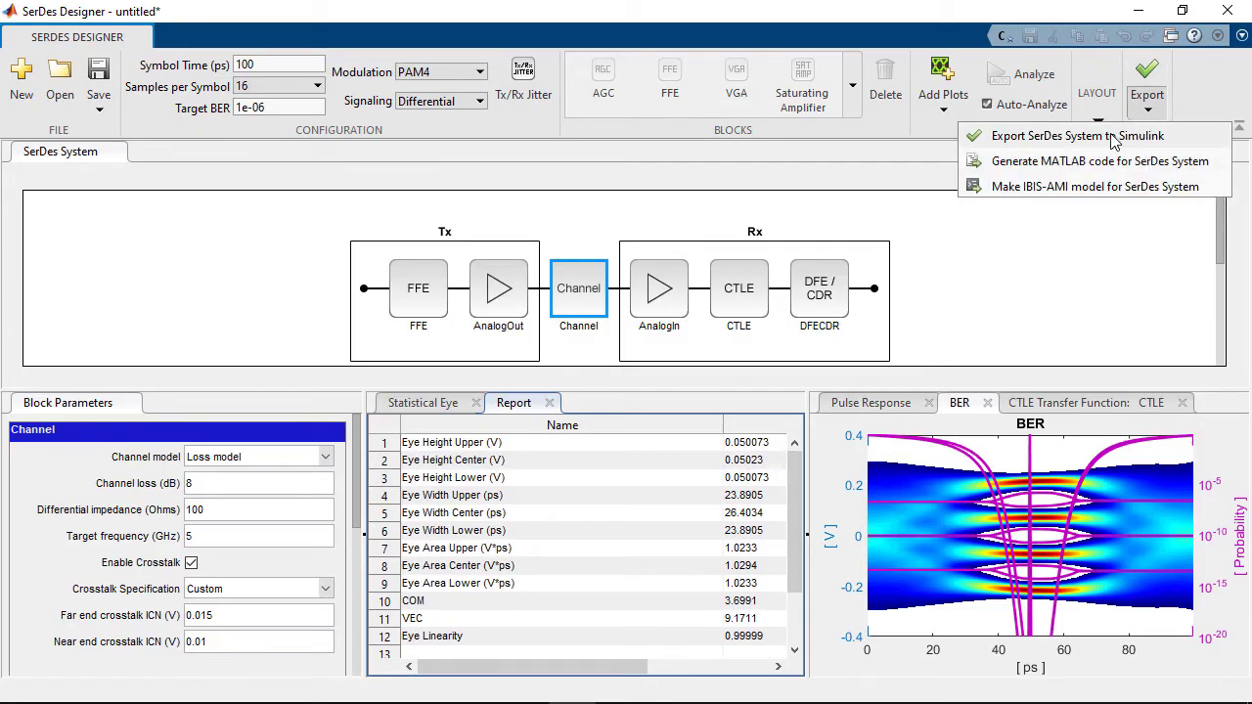
pyautogui.click(1102, 163)
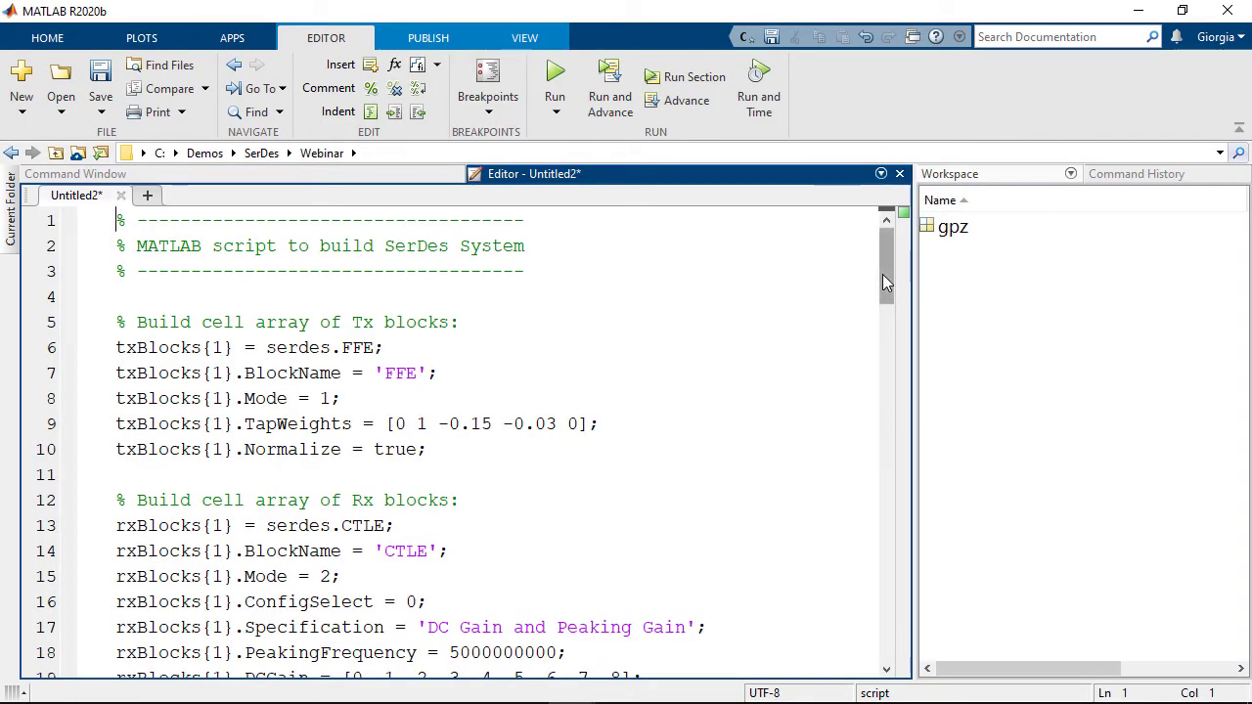
pyautogui.moveTo(882, 274); pyautogui.dragTo(893, 440)
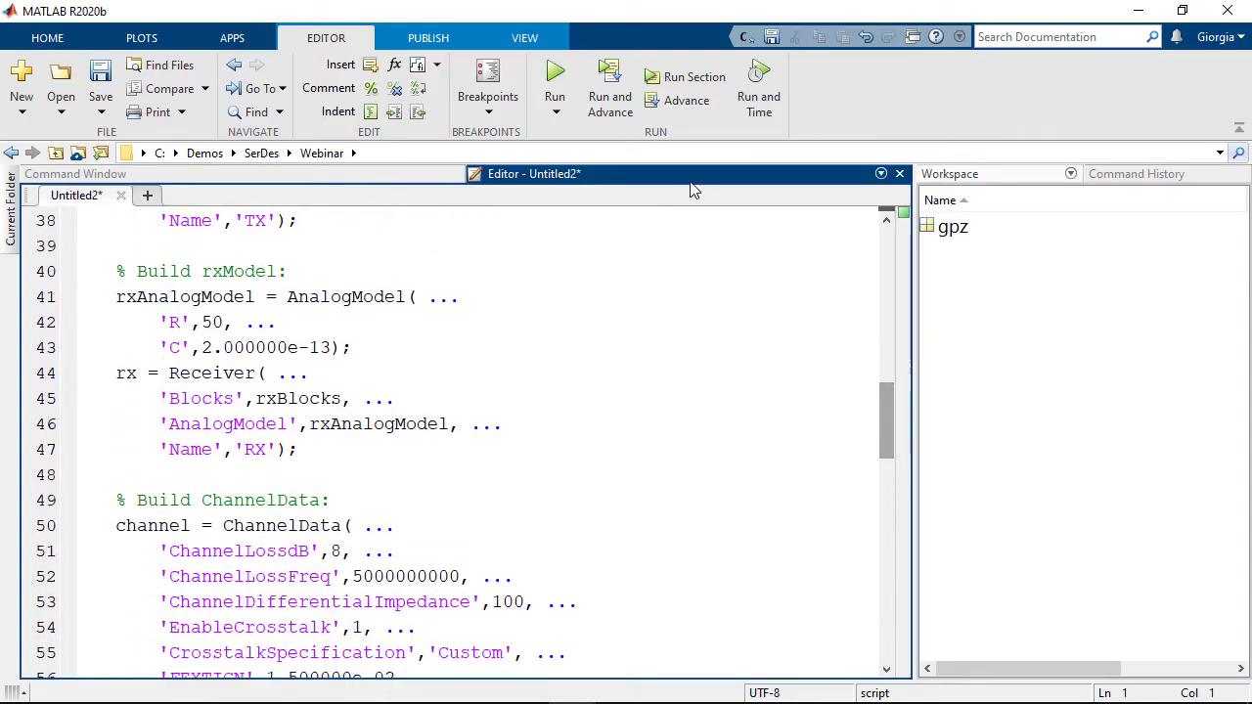
# Step: Run the generated script as test.m and examine the resulting figures, including the PRBS waveform response, CTLE fit and statistical eye
pyautogui.click(554, 83)
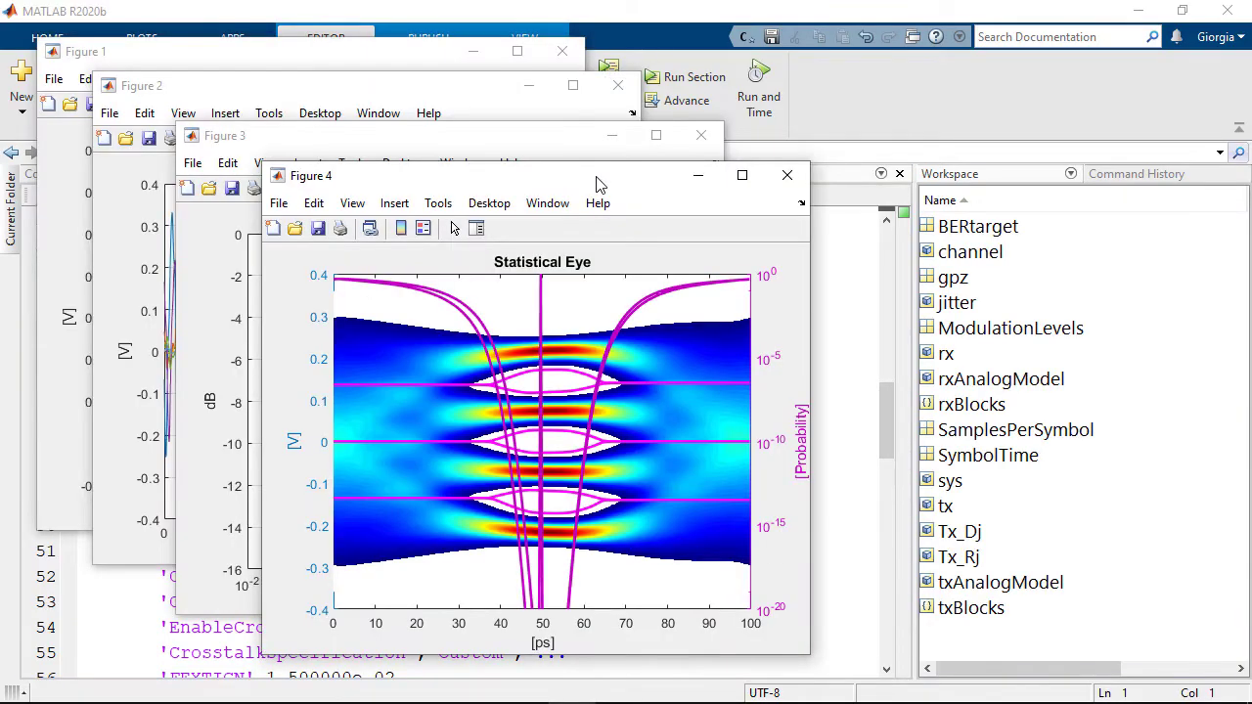
pyautogui.click(419, 52)
pyautogui.click(599, 115)
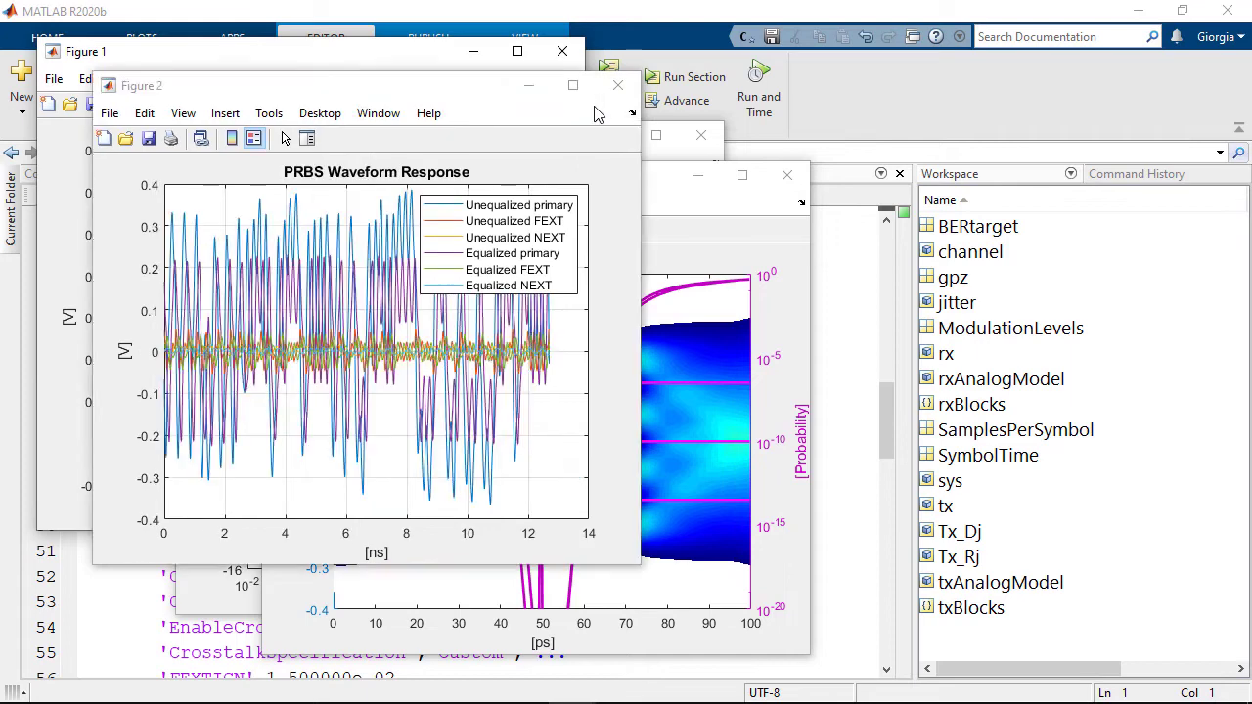
pyautogui.click(652, 156)
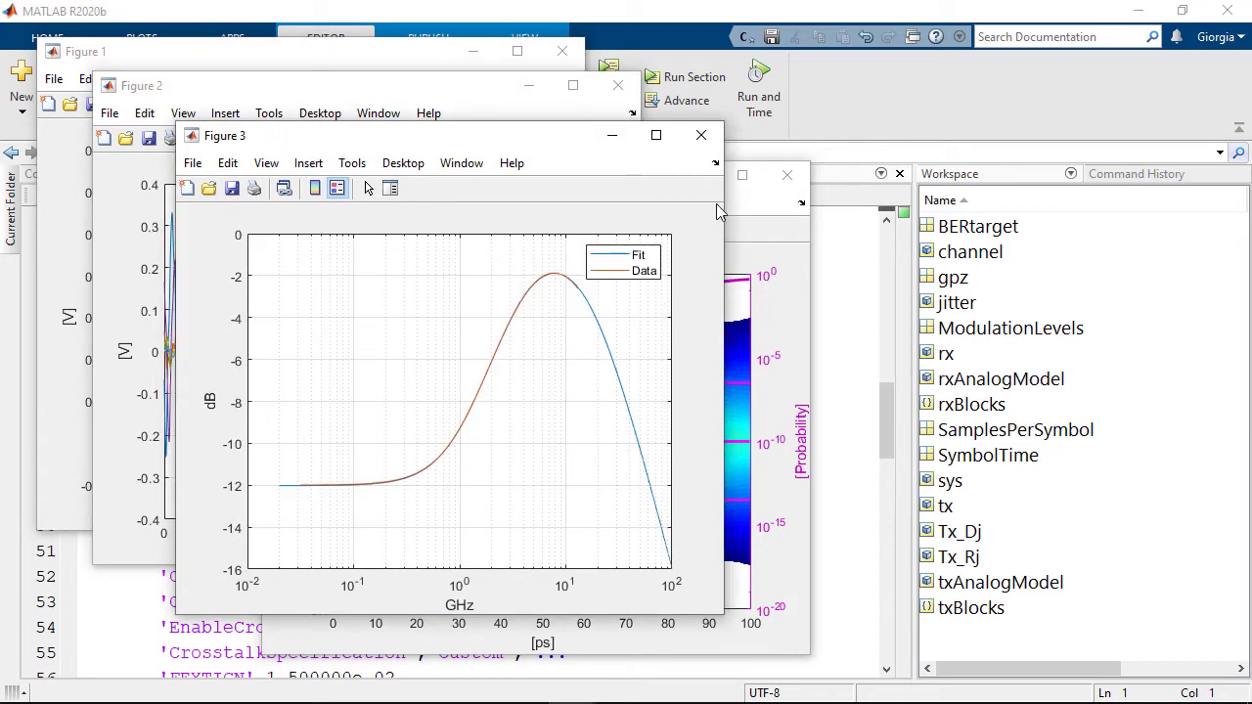
pyautogui.click(754, 226)
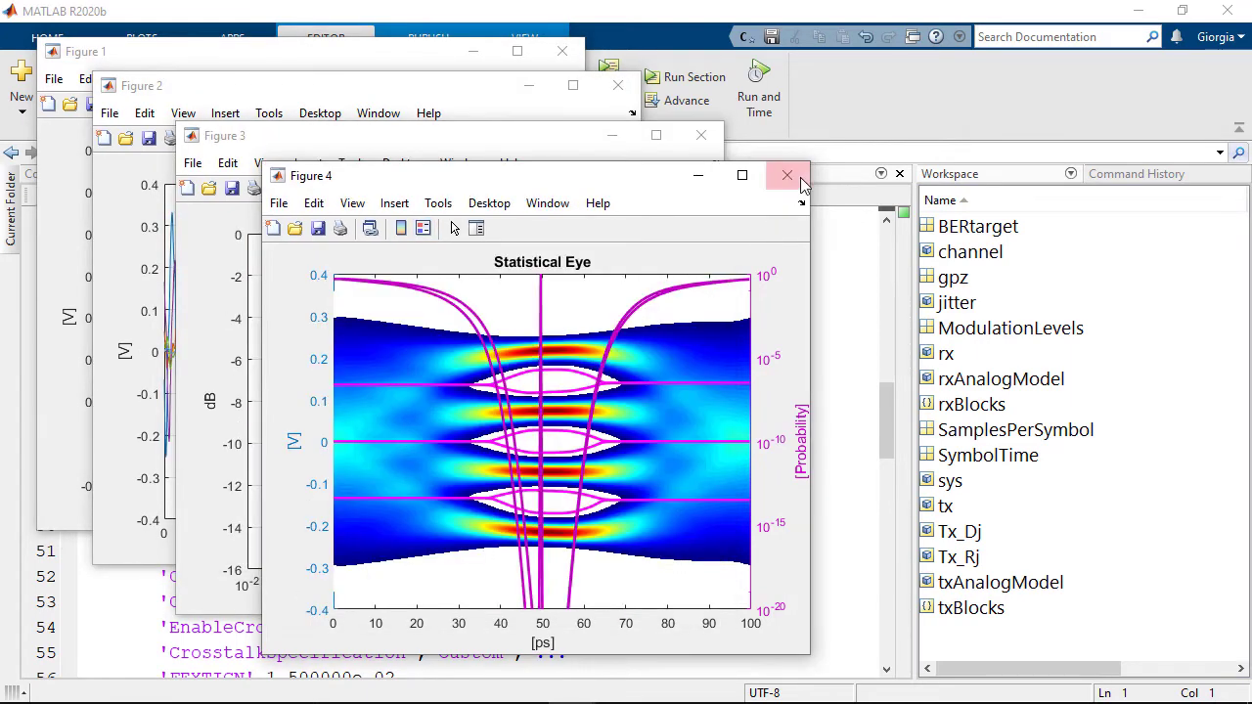
pyautogui.click(901, 118)
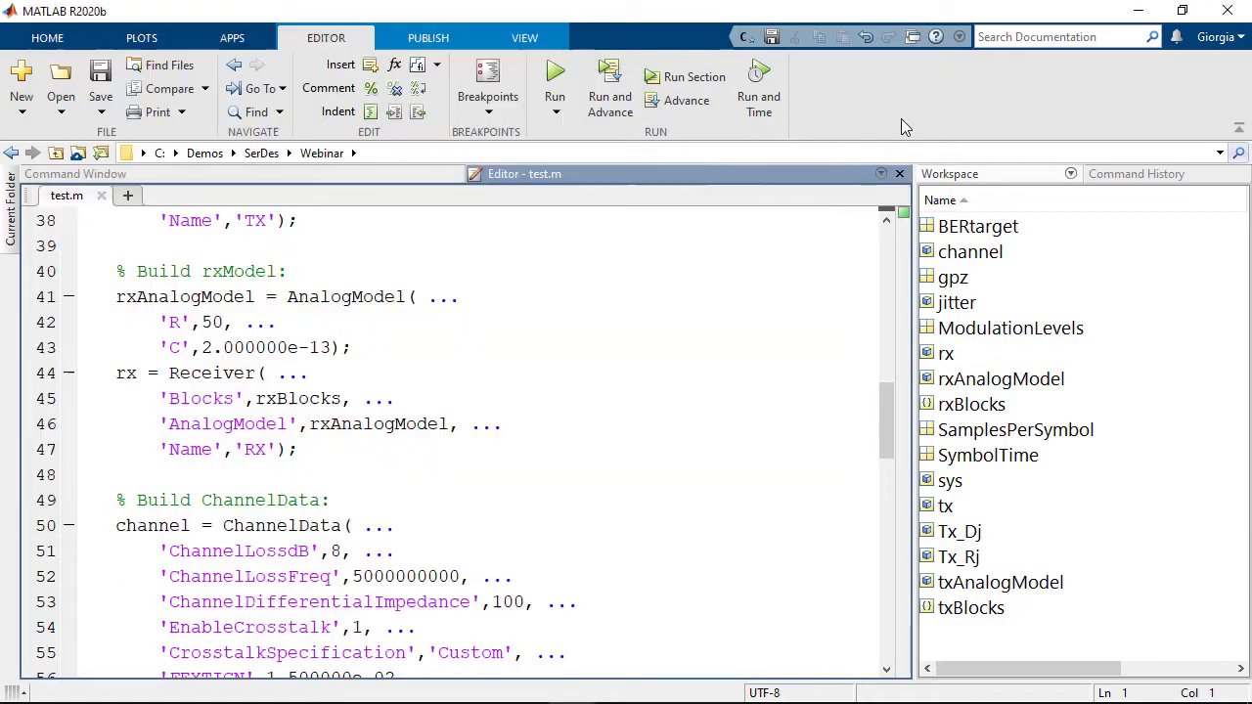
# Step: Show the publishing choices for the script test.m
pyautogui.click(441, 38)
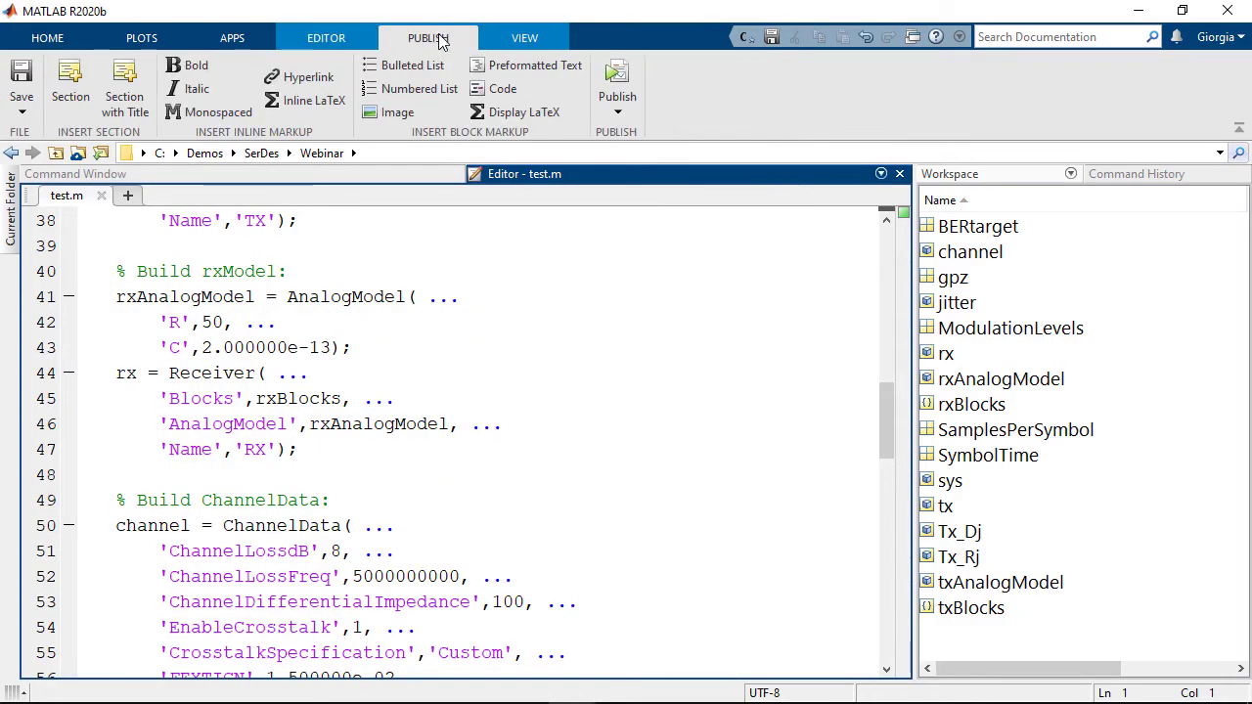
pyautogui.click(625, 120)
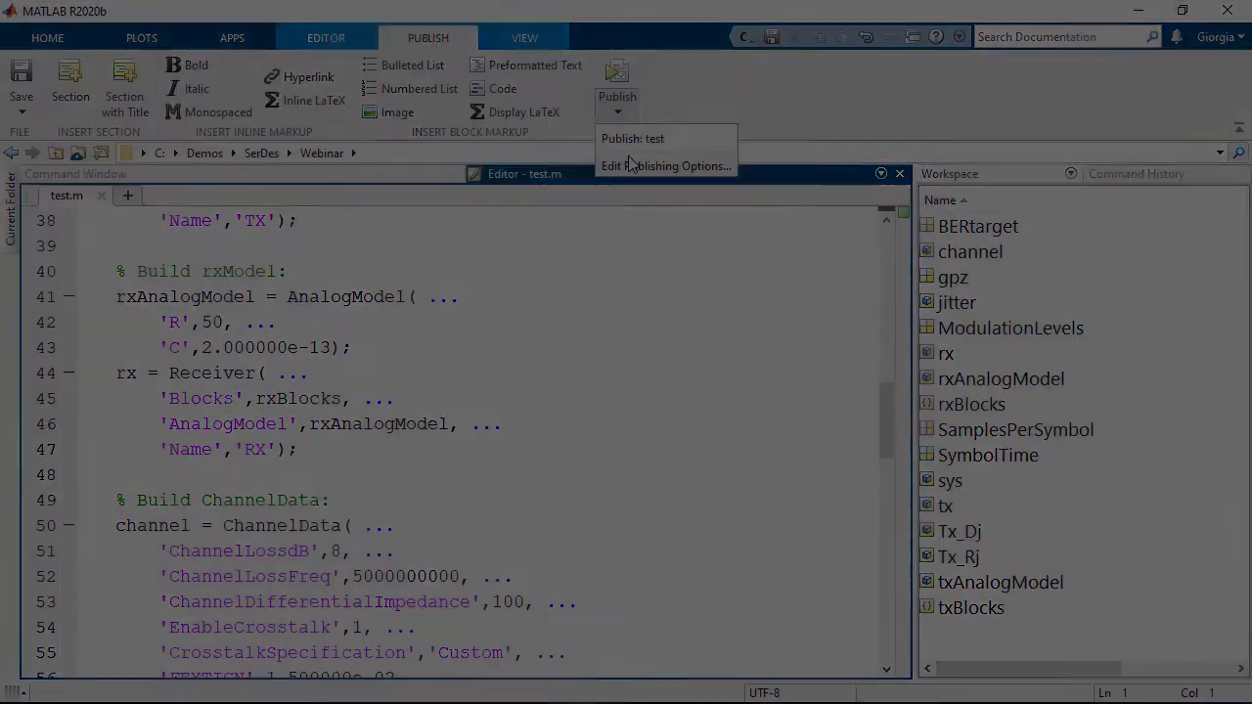
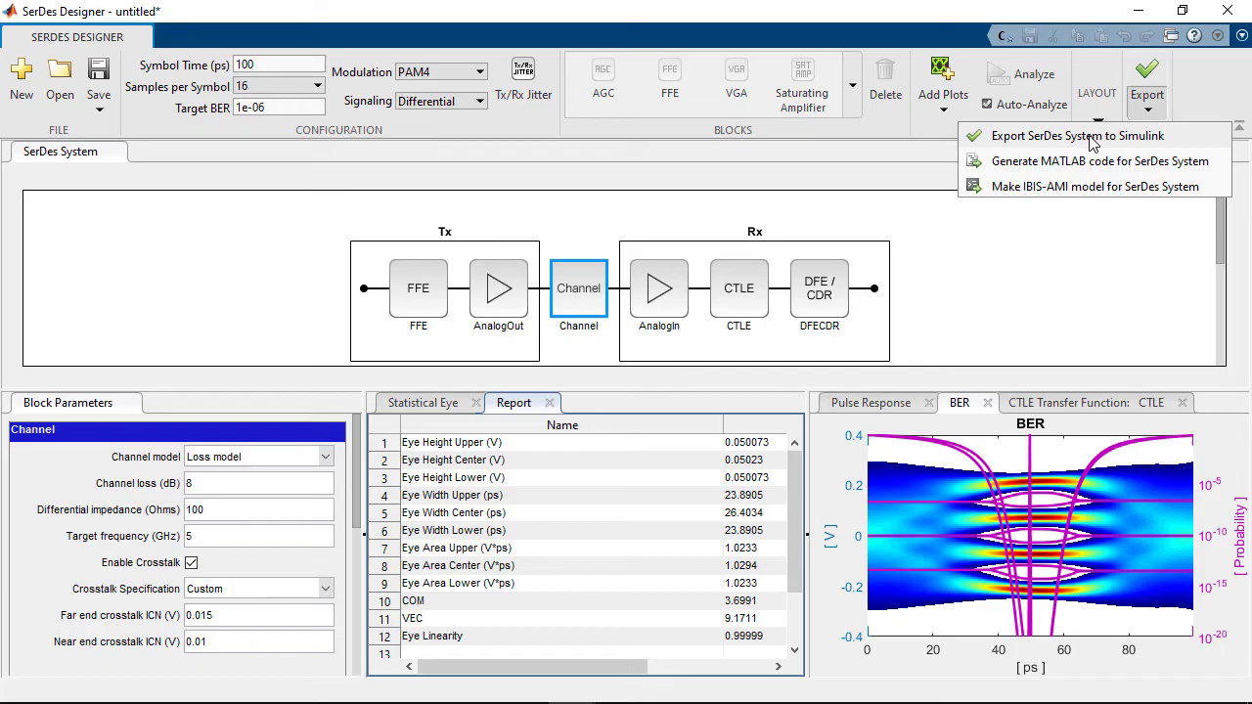
# Step: Switch back to SerDes Designer and export the SerDes system to Simulink
pyautogui.click(1094, 143)
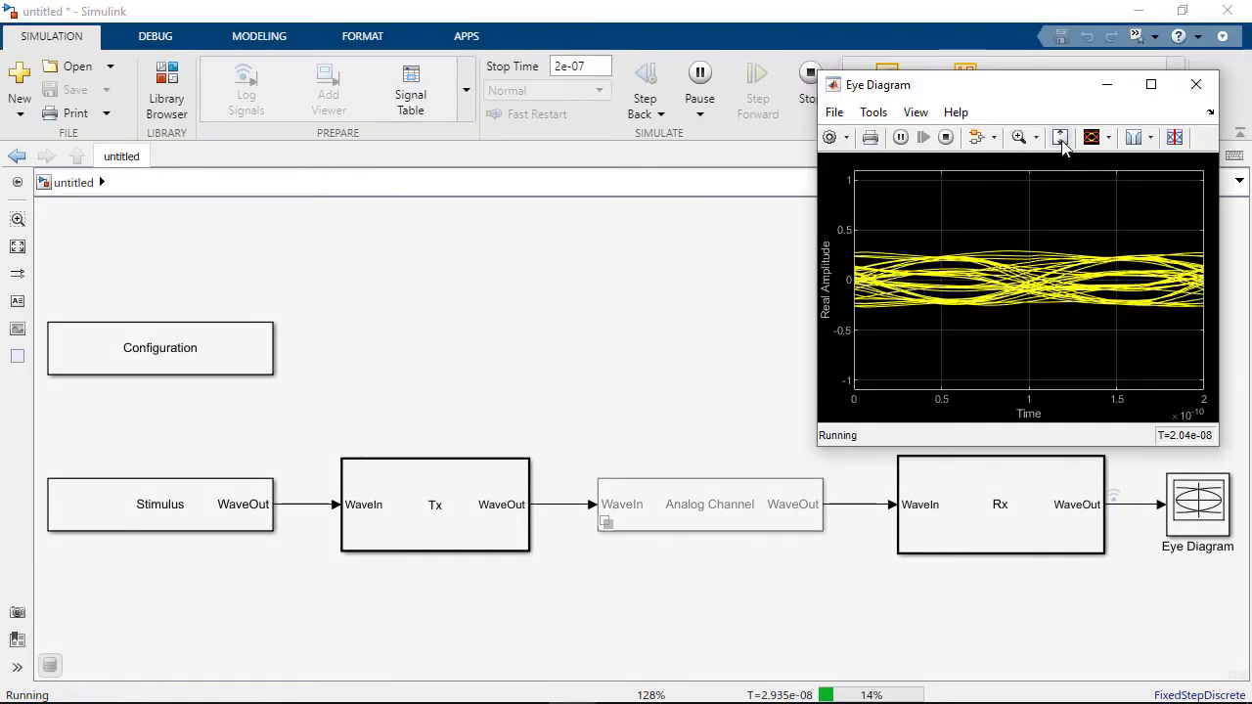
# Step: Autoscale the eye diagram's axes, examine the statistical and time domain analysis results, and return to the model
pyautogui.click(1060, 138)
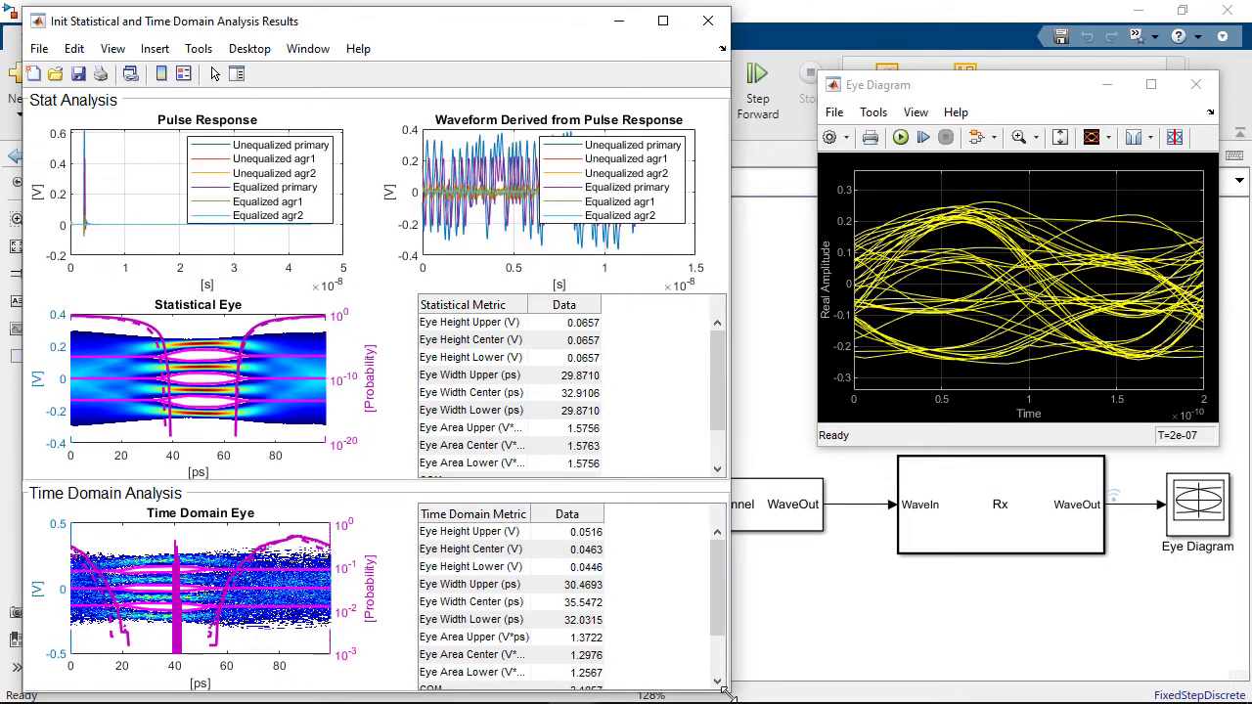
pyautogui.click(918, 647)
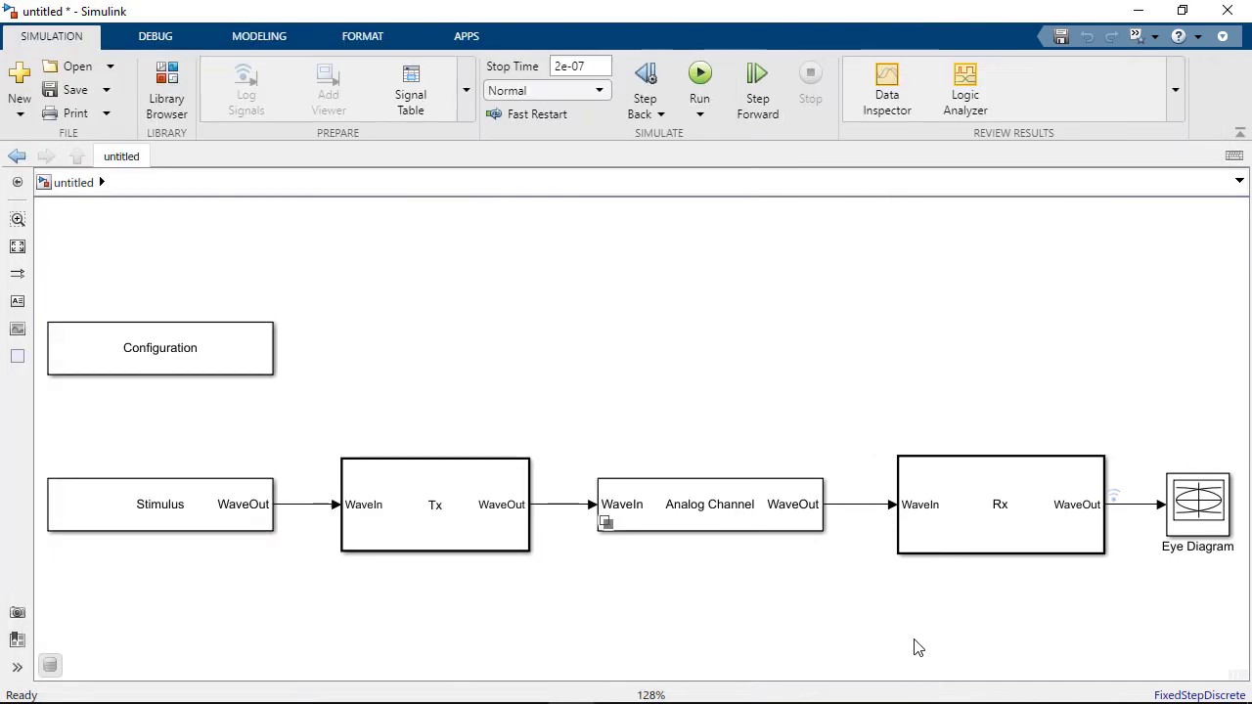
# Step: Enter the Rx subsystem and read the source code of its CTLE block, including the methods and properties description
pyautogui.doubleClick(959, 548)
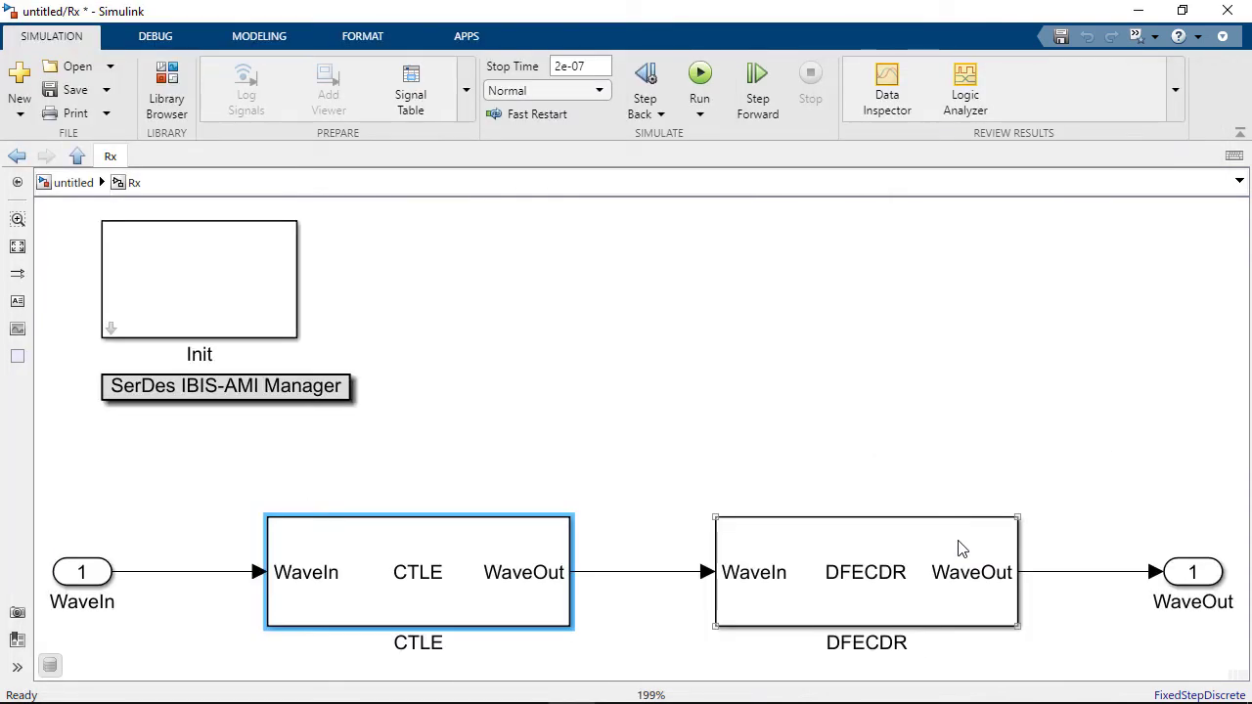
pyautogui.doubleClick(512, 594)
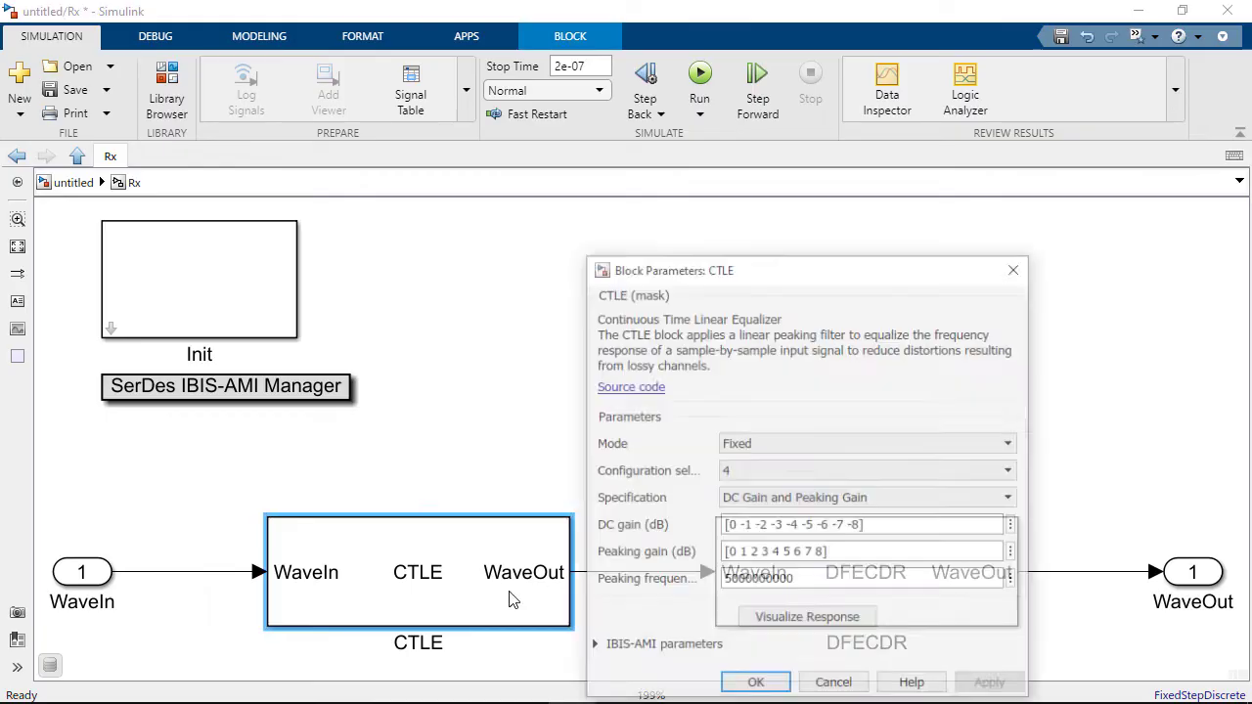
pyautogui.click(643, 389)
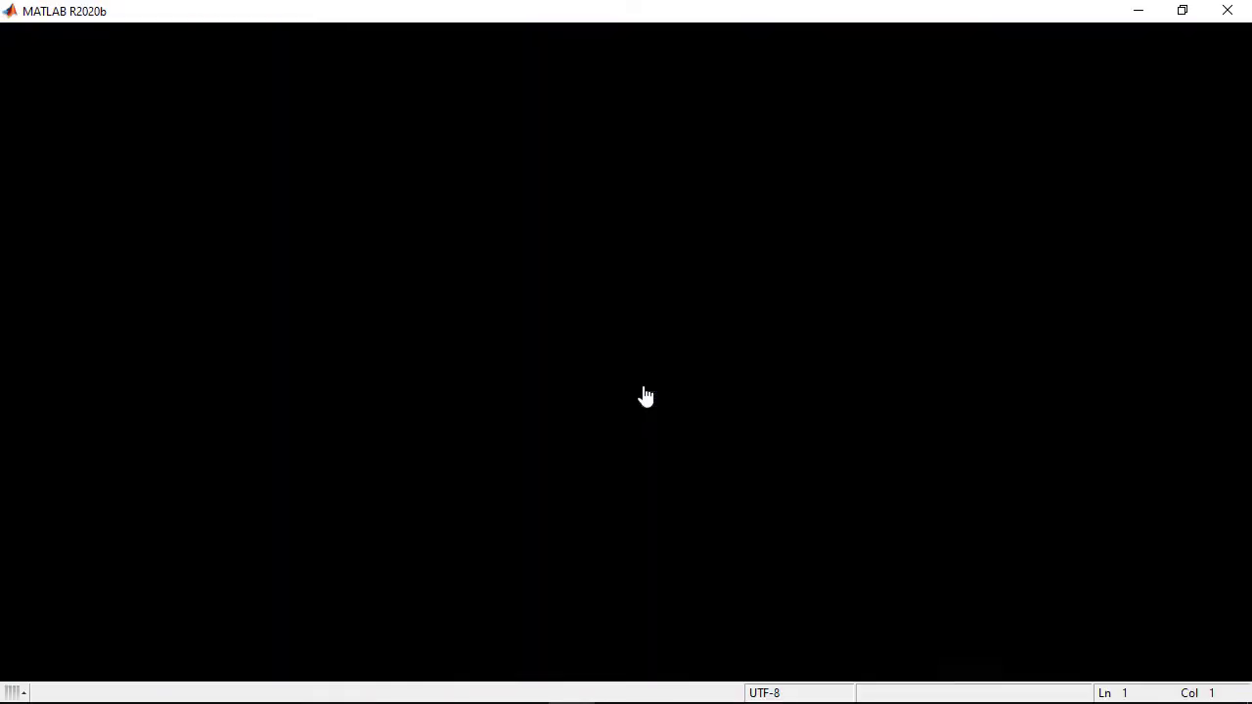
pyautogui.scroll(-10, 523, 464)
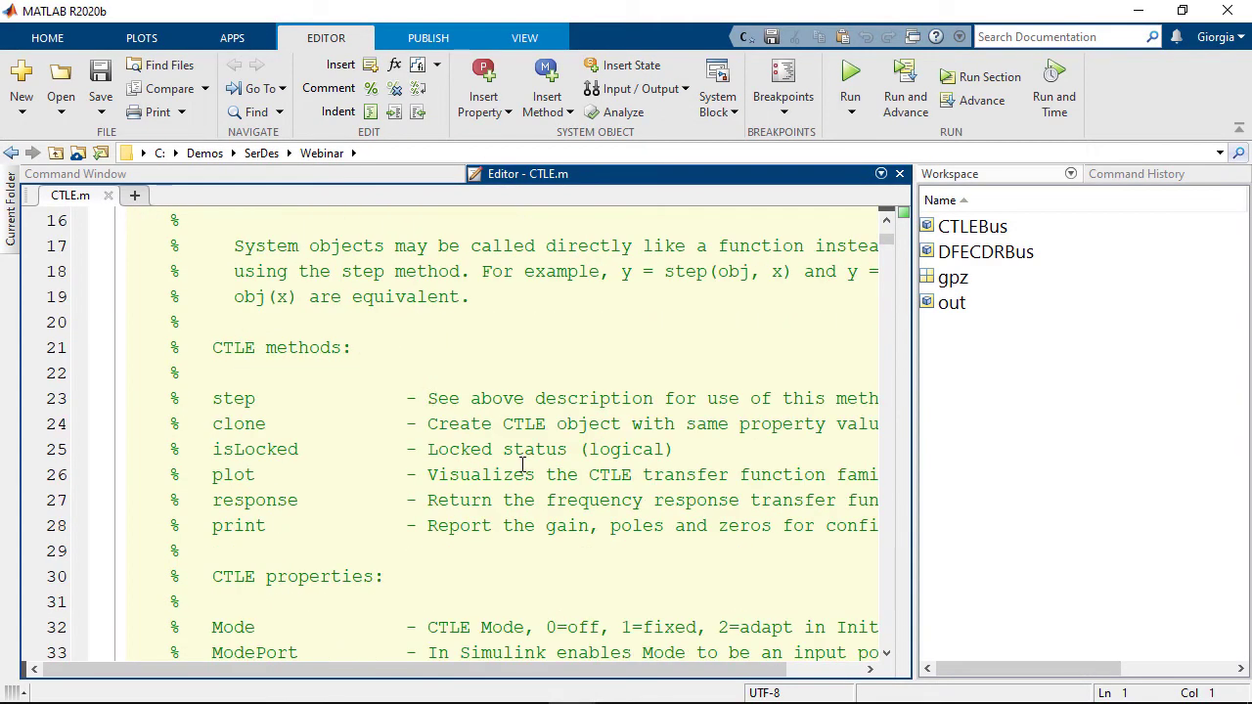
pyautogui.scroll(-4, 522, 465)
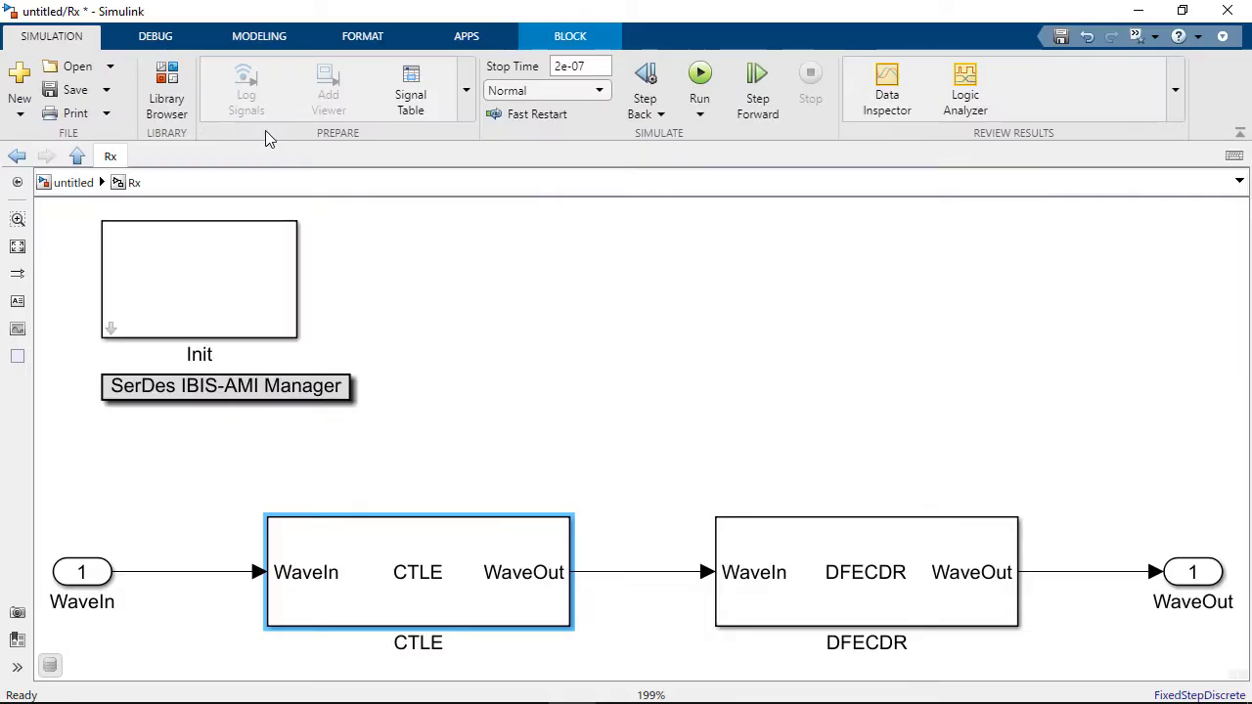
# Step: Add a PassThrough block from the SerDes Toolbox library to the Rx subsystem
pyautogui.click(168, 93)
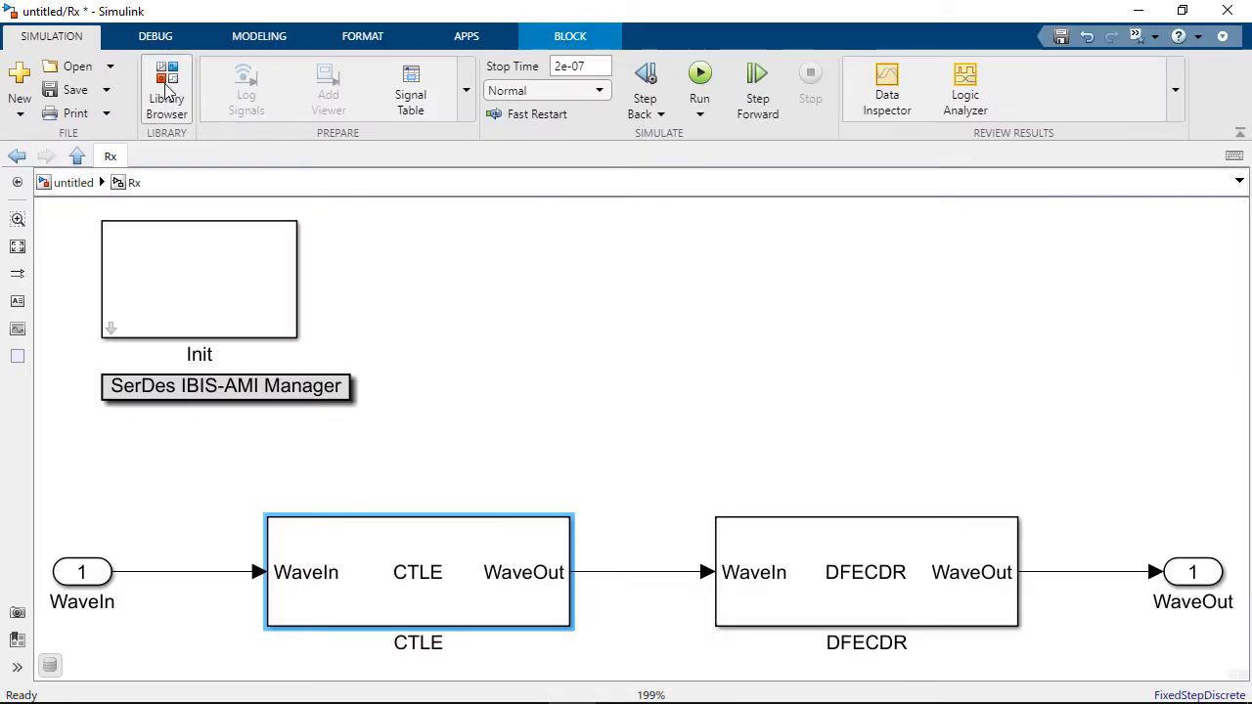
pyautogui.click(261, 470)
pyautogui.moveTo(941, 201); pyautogui.dragTo(84, 503)
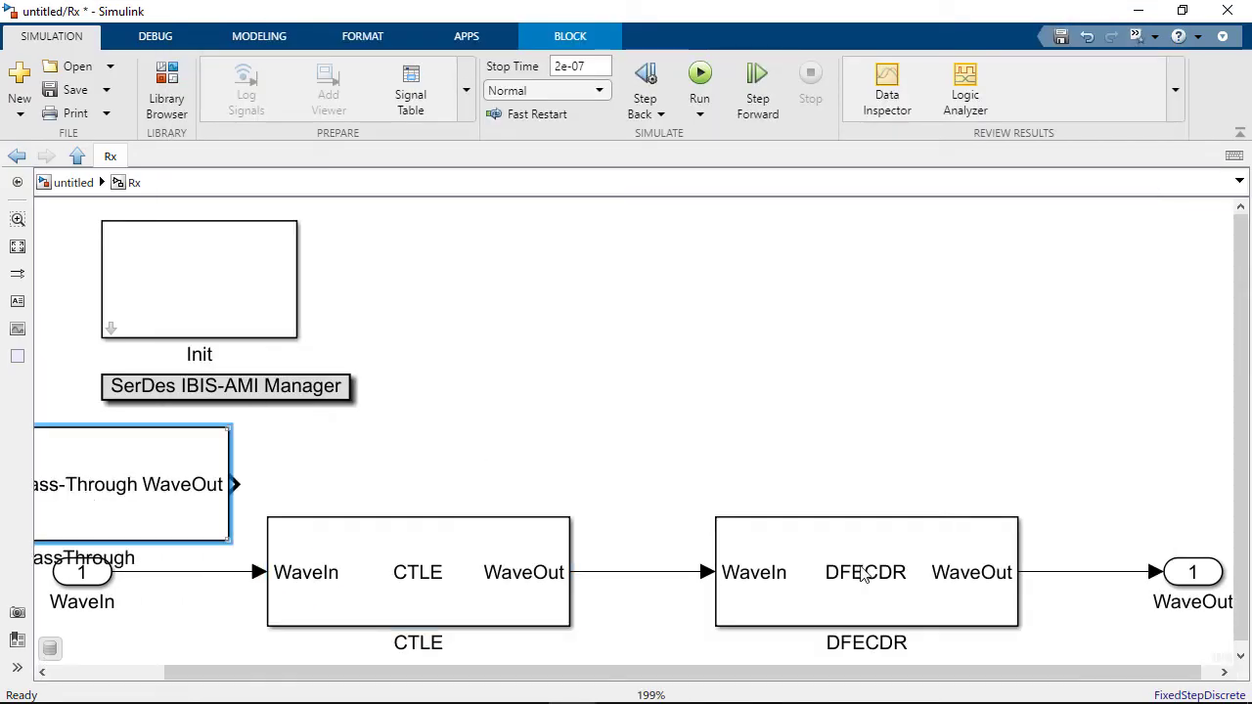
# Step: Shift the DFECDR block and WaveOut port away from the CTLE and insert the PassThrough block into the line between CTLE and DFECDR
pyautogui.click(774, 494)
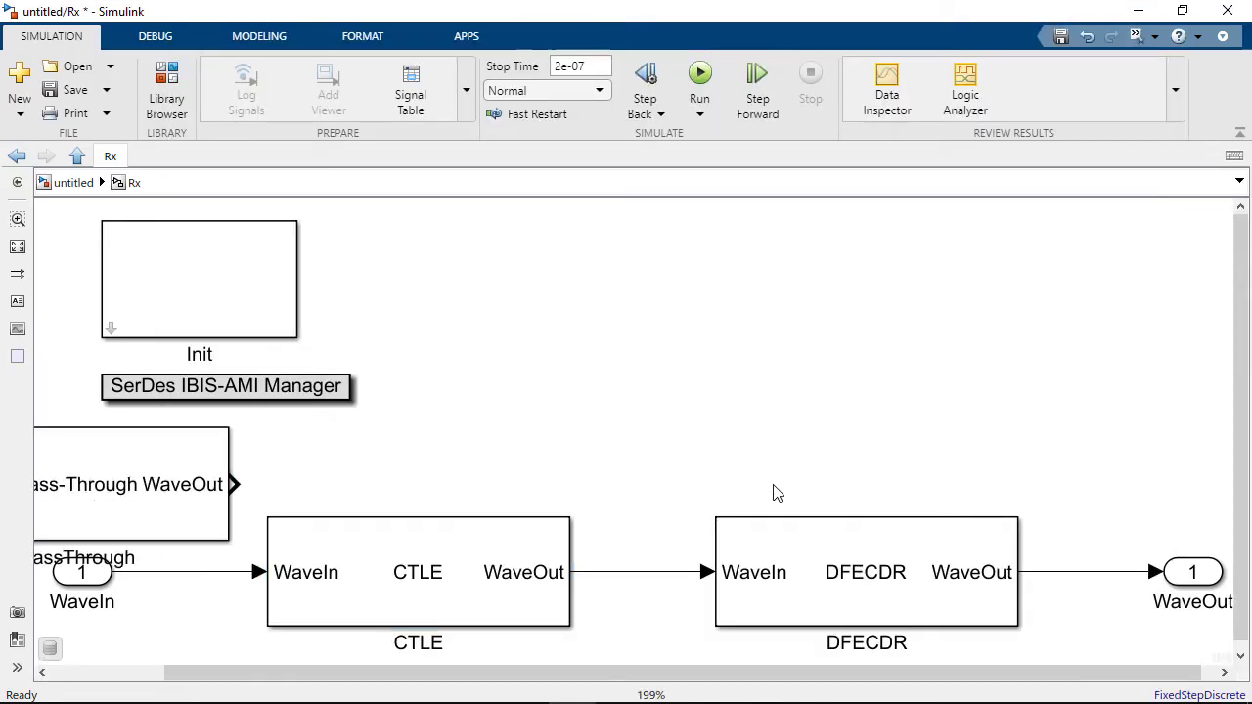
pyautogui.hotkey('alt', '1')
pyautogui.moveTo(654, 421); pyautogui.dragTo(1028, 573)
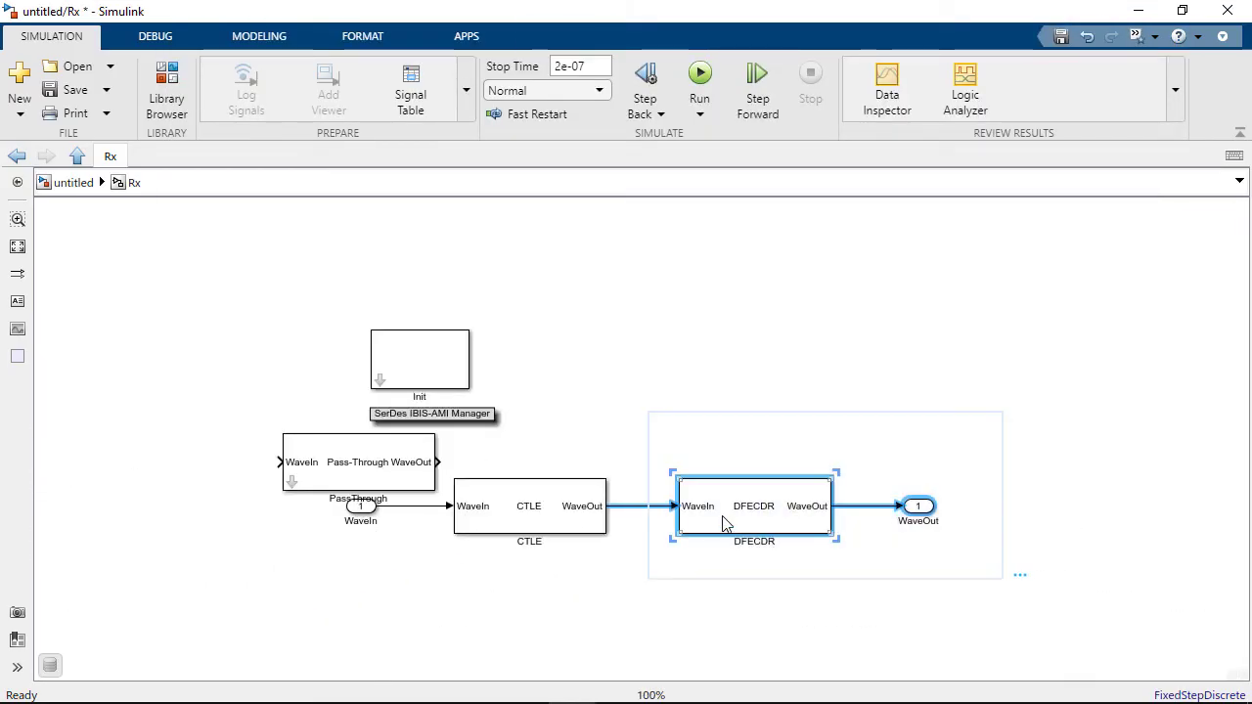
pyautogui.moveTo(721, 519); pyautogui.dragTo(874, 519)
pyautogui.click(414, 469)
pyautogui.moveTo(413, 473); pyautogui.dragTo(763, 523)
# Step: In the PassThrough code's stepImpl, comment out waveOut = waveIn, output waveIn if abs(waveIn)<0.1 and otherwise 0.5*waveIn, and save the file
pyautogui.doubleClick(763, 522)
pyautogui.click(843, 529)
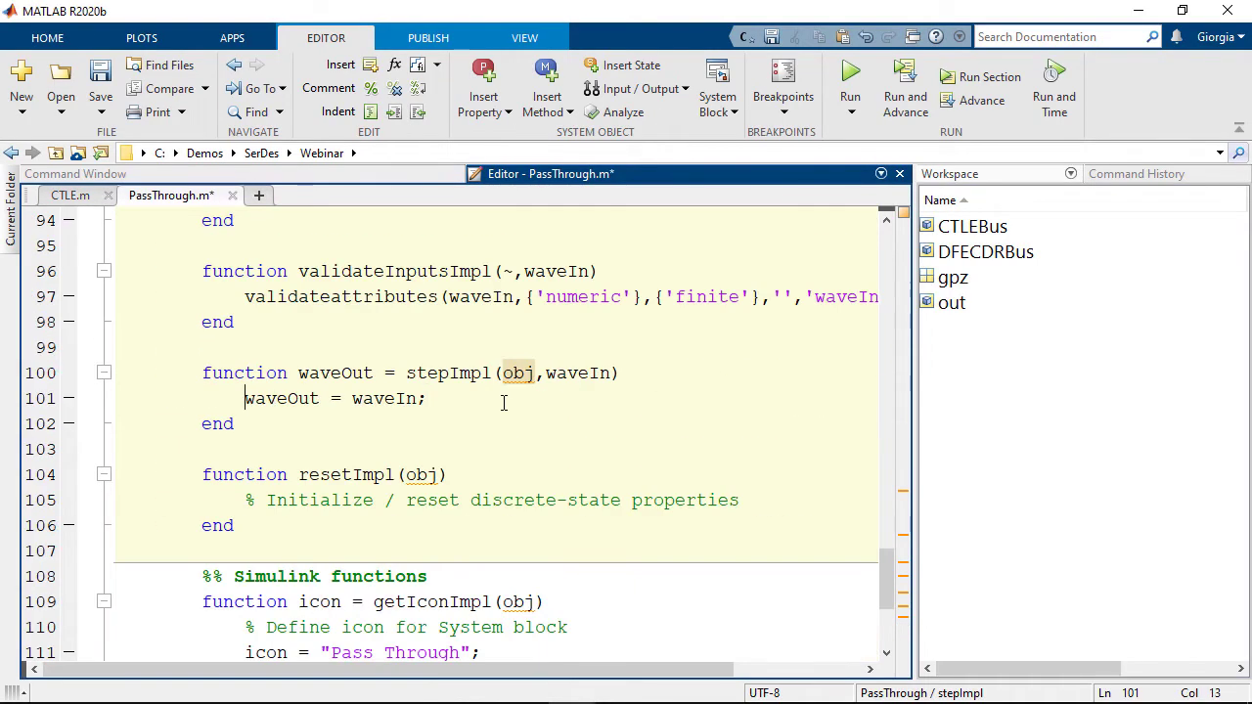
pyautogui.write('%')
pyautogui.press('End')
pyautogui.press('Return')
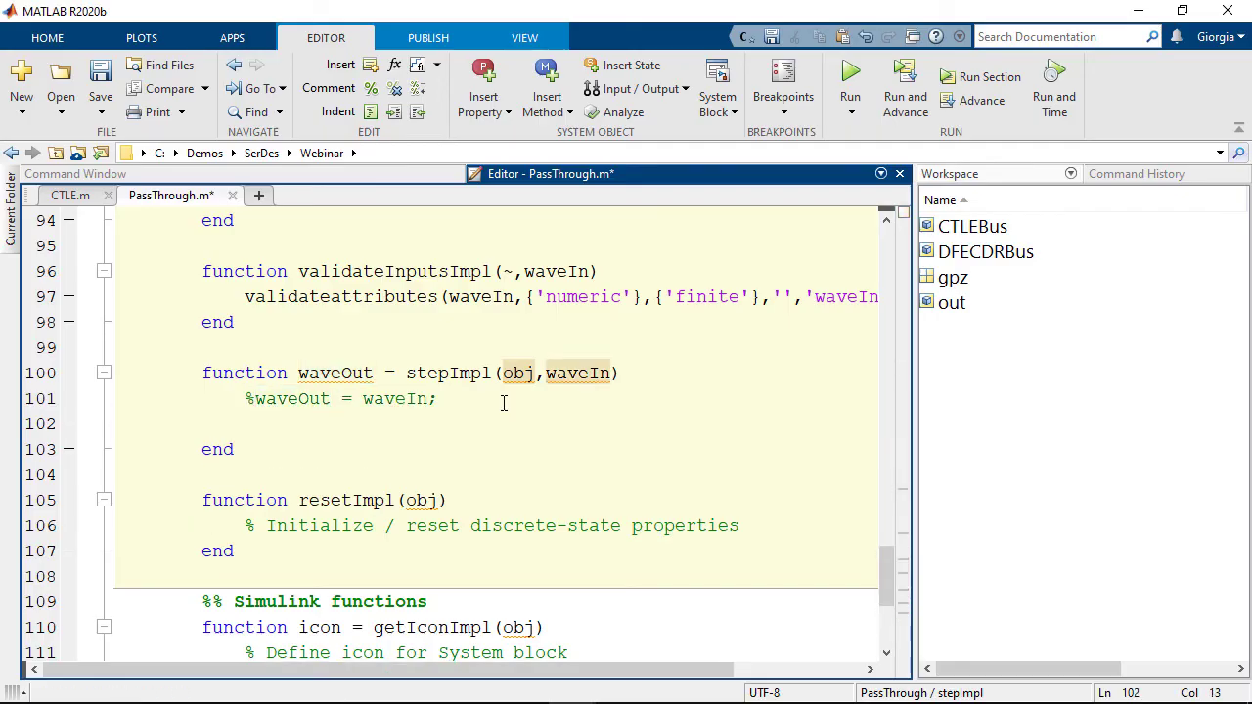
pyautogui.write('if abs(waveIn)<0.1     waveOut = waveIn; else     waveOut = 0.5*waveIn; end')
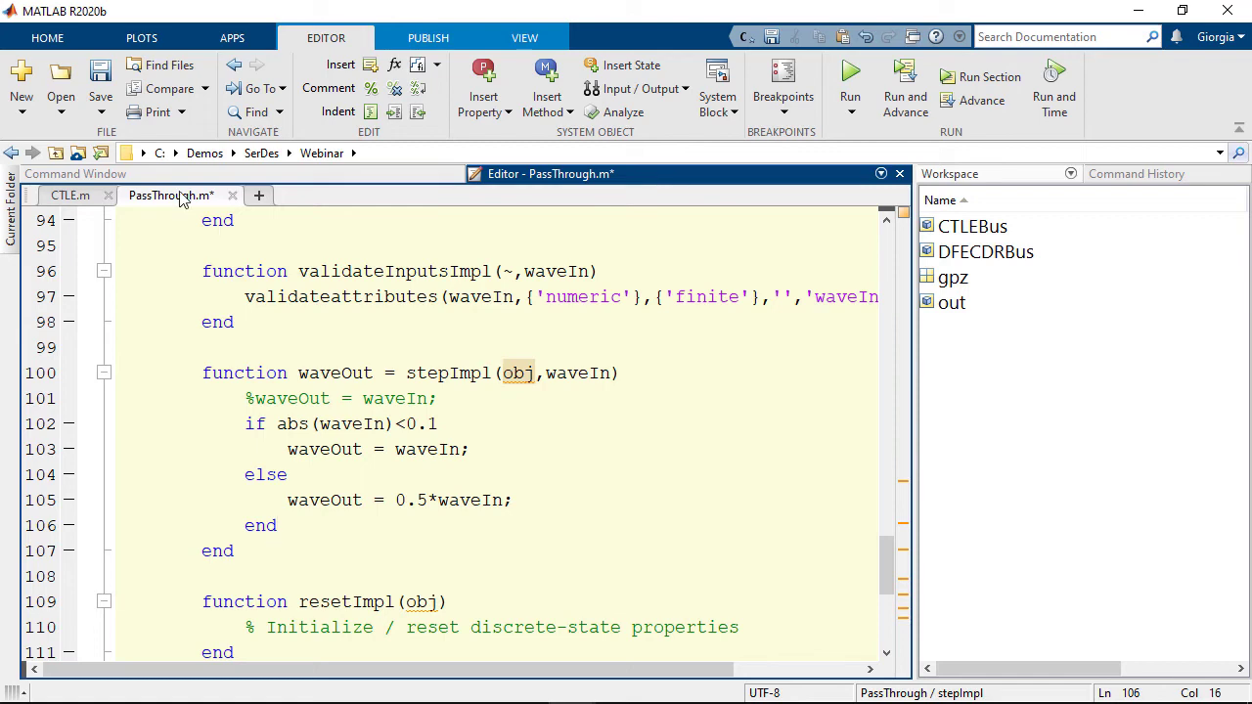
pyautogui.click(101, 78)
# Step: Switch back to Simulink, return to the top level of the model and run the simulation
pyautogui.hotkey('alt', 'Tab')
pyautogui.click(78, 157)
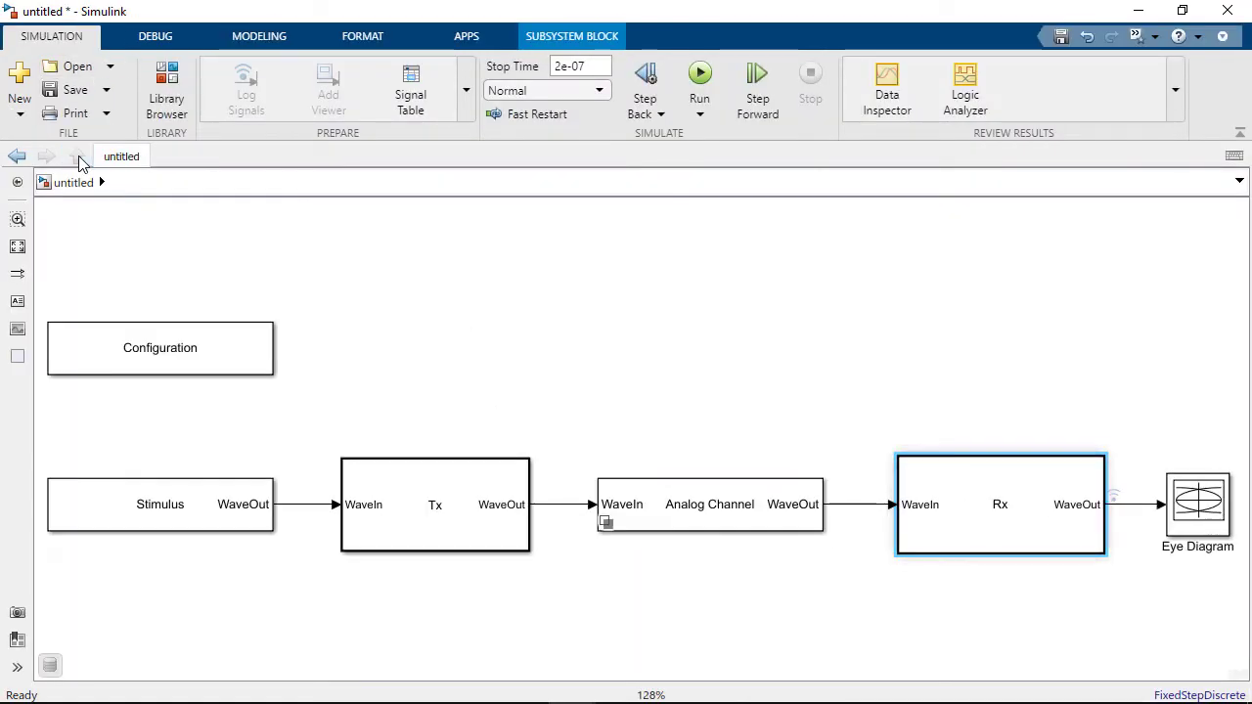
pyautogui.click(699, 76)
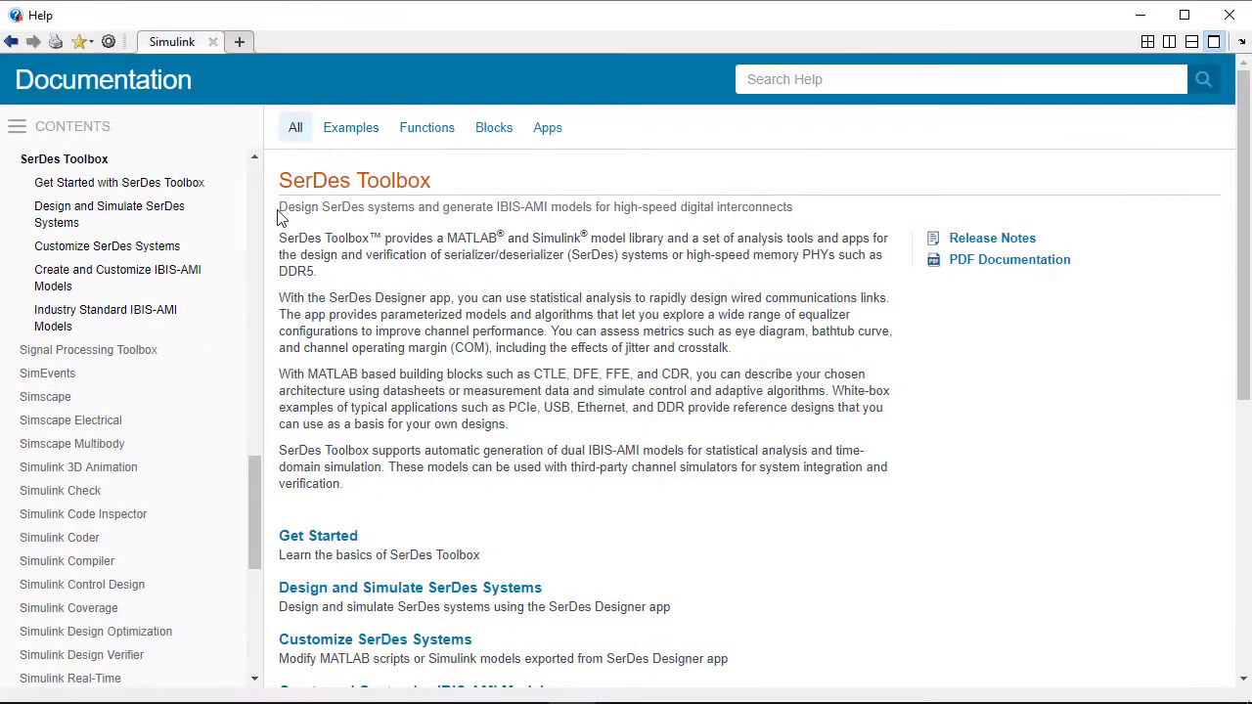
# Step: Show the SerDes Toolbox documentation examples and review those for designing, simulating and customizing SerDes systems
pyautogui.click(340, 142)
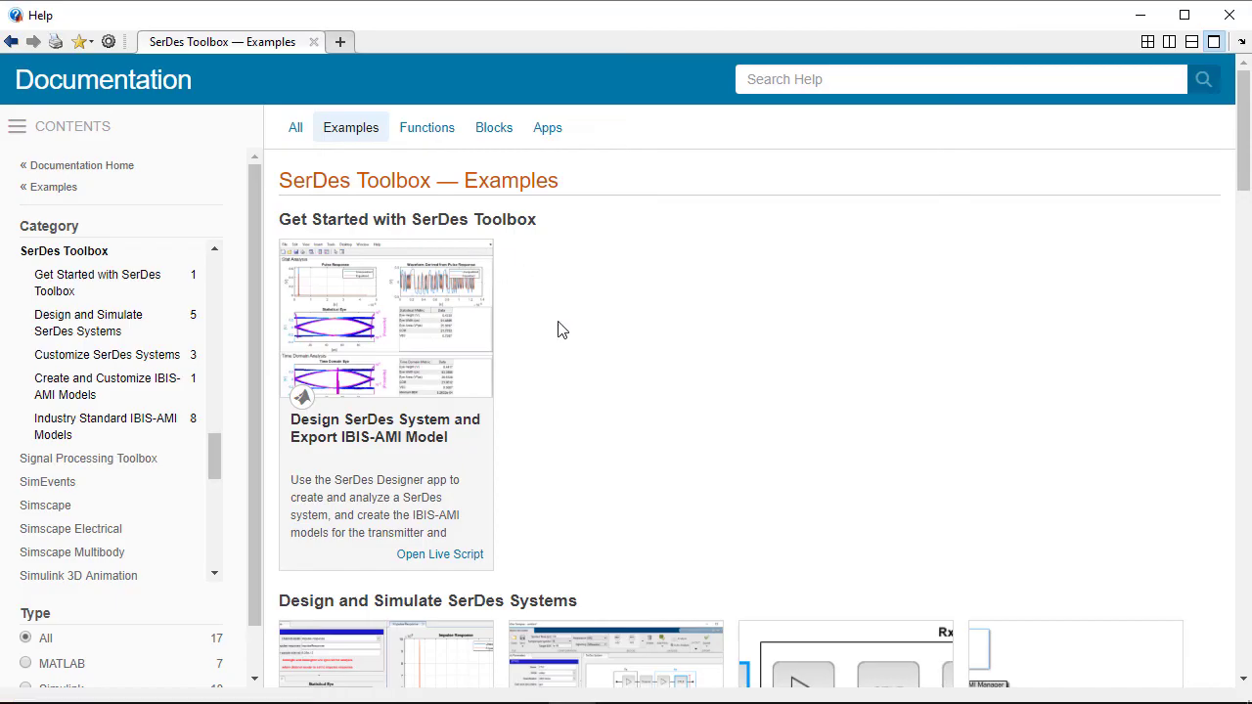
pyautogui.scroll(-5, 559, 345)
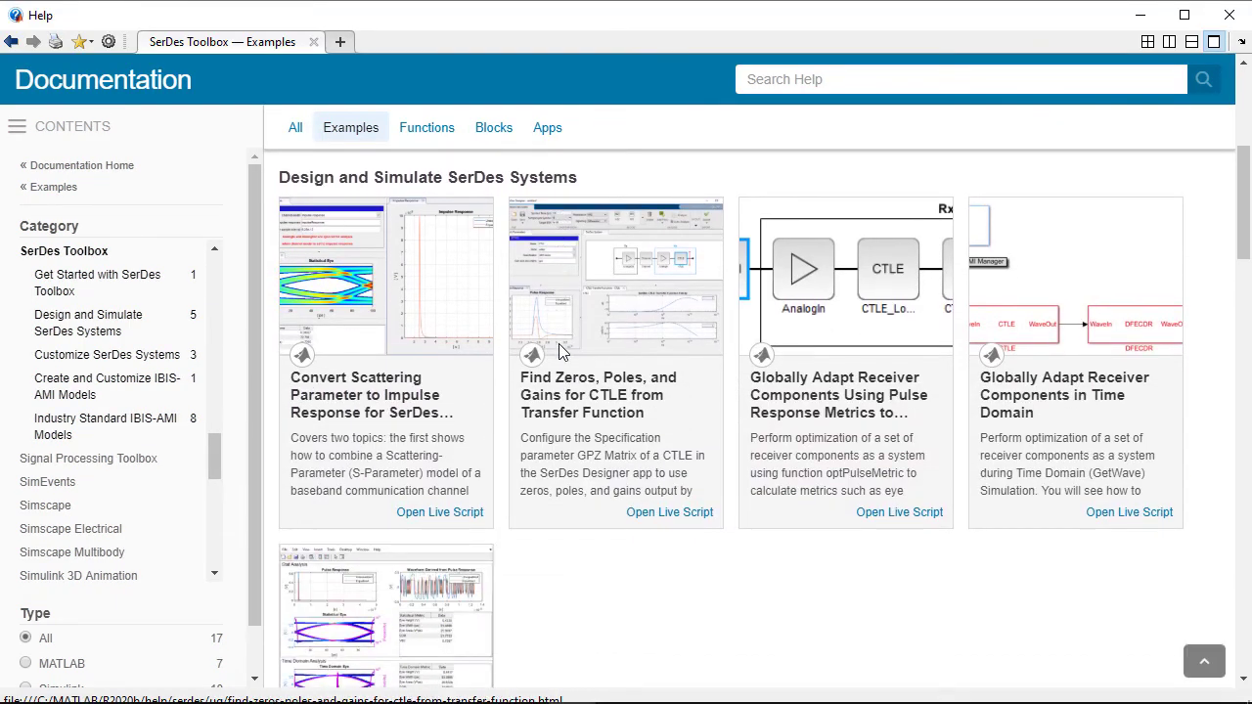
pyautogui.scroll(-1, 559, 343)
pyautogui.scroll(-3, 560, 352)
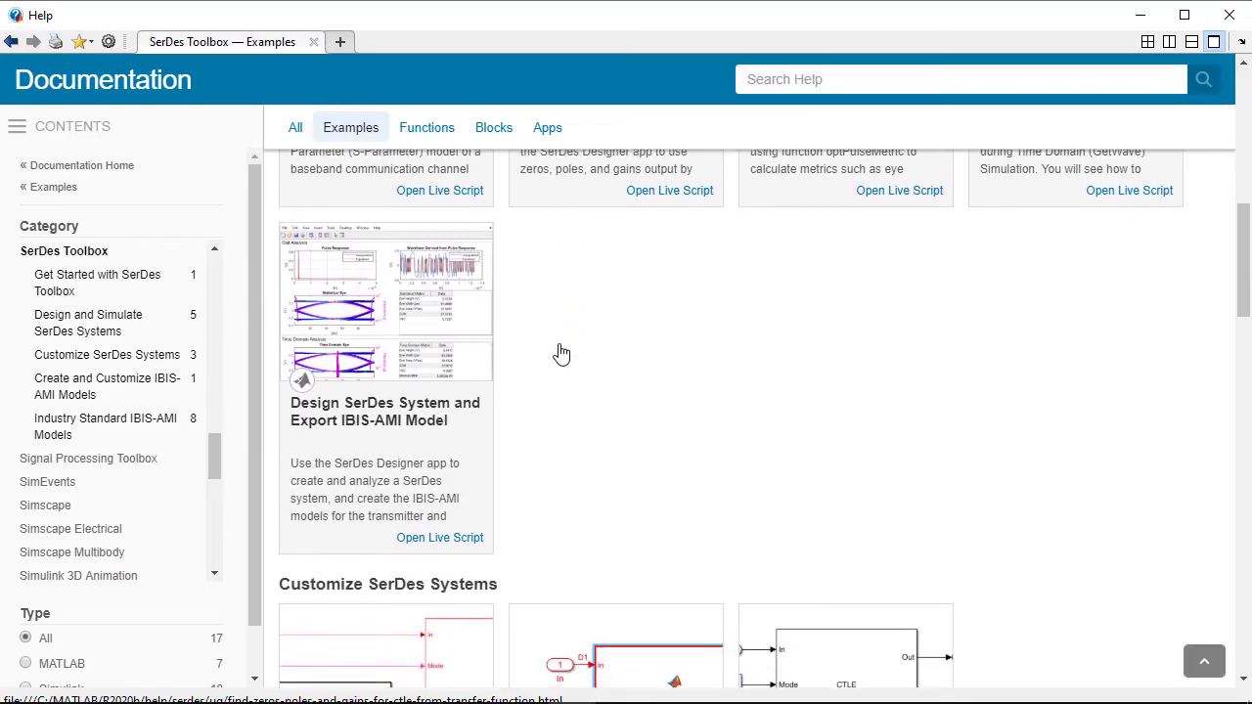
pyautogui.scroll(-2, 560, 352)
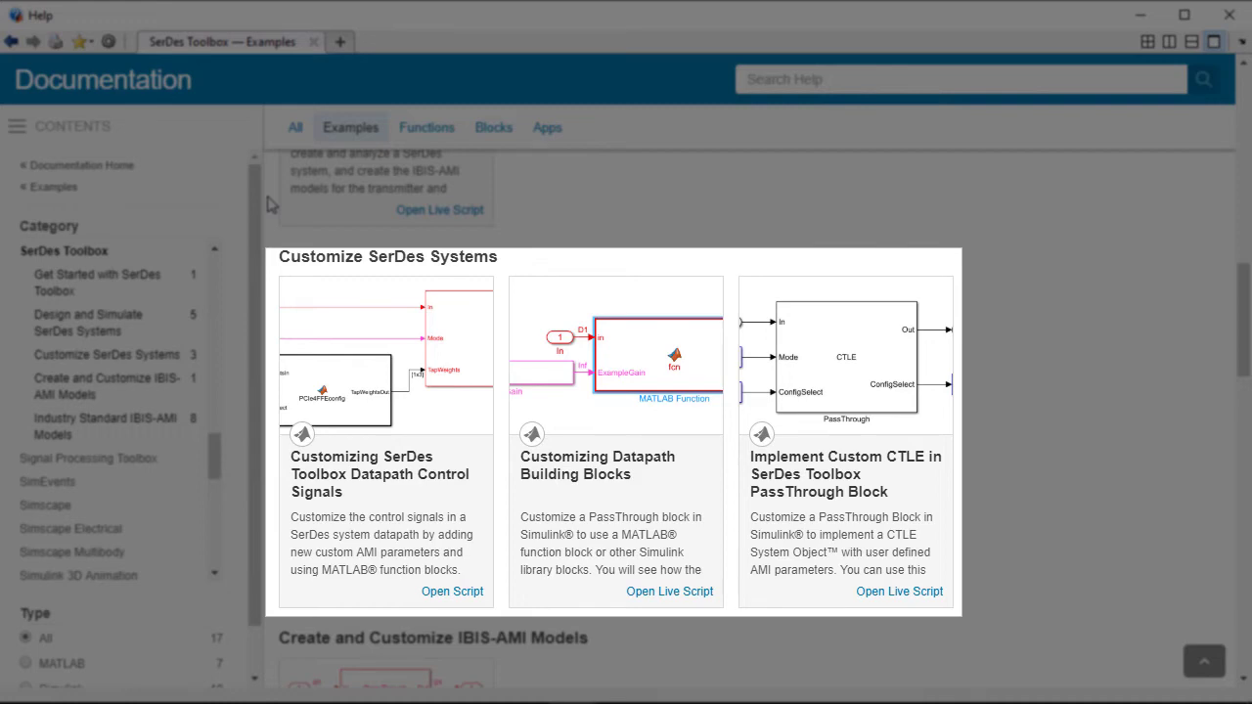
pyautogui.scroll(7, 271, 204)
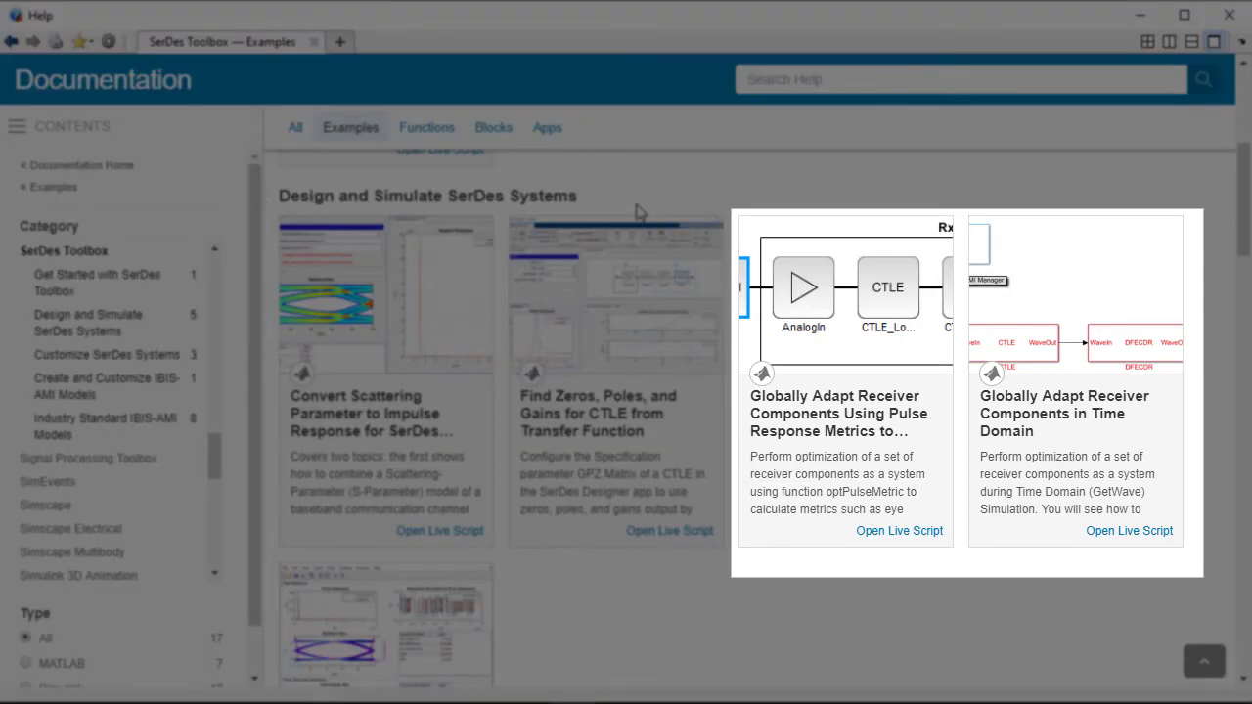
pyautogui.scroll(-7, 640, 196)
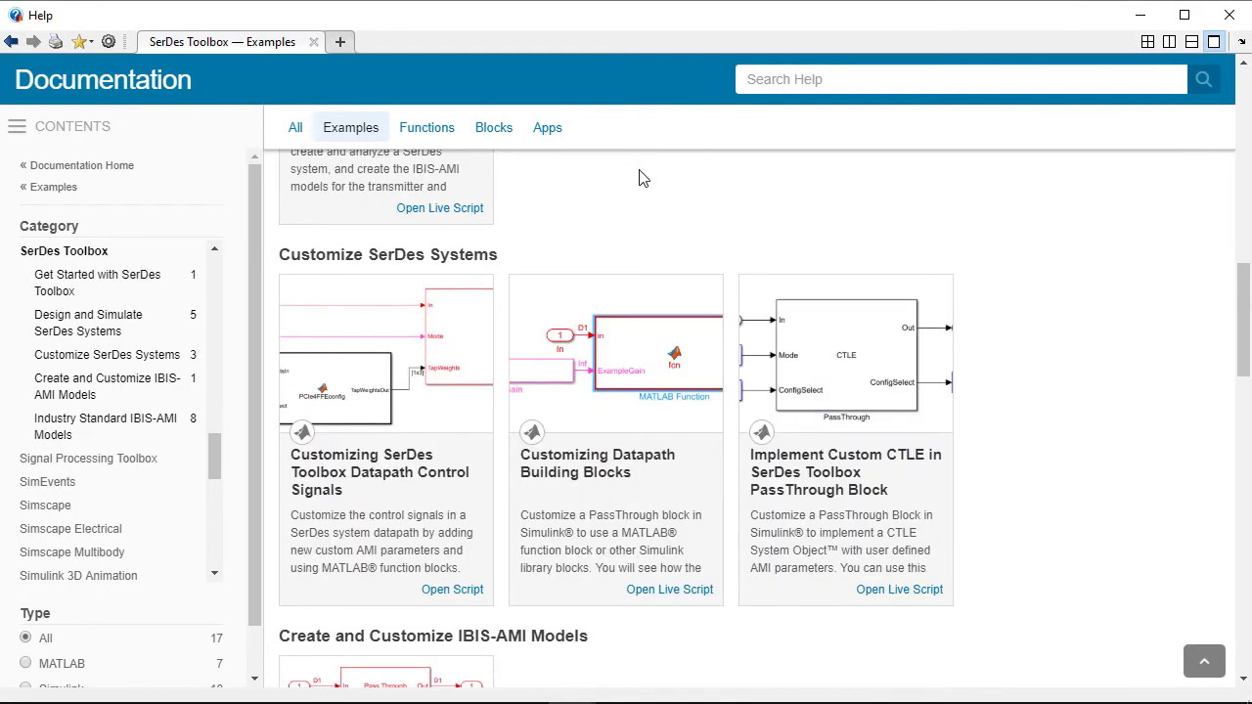
# Step: Review the Industry Standard IBIS-AMI Models examples, such as PCIe5, PCIe4, DDR5, USB3.1 and CEI-56G-LR
pyautogui.scroll(-9, 640, 178)
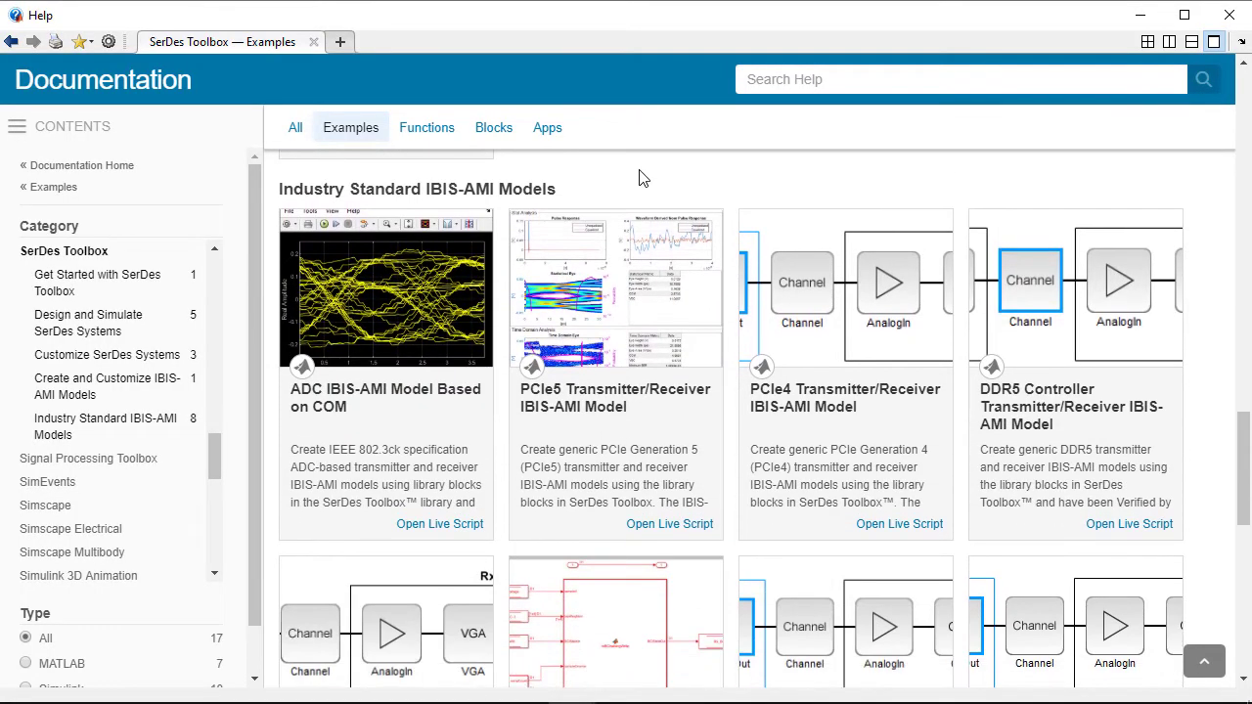
pyautogui.scroll(-1, 640, 178)
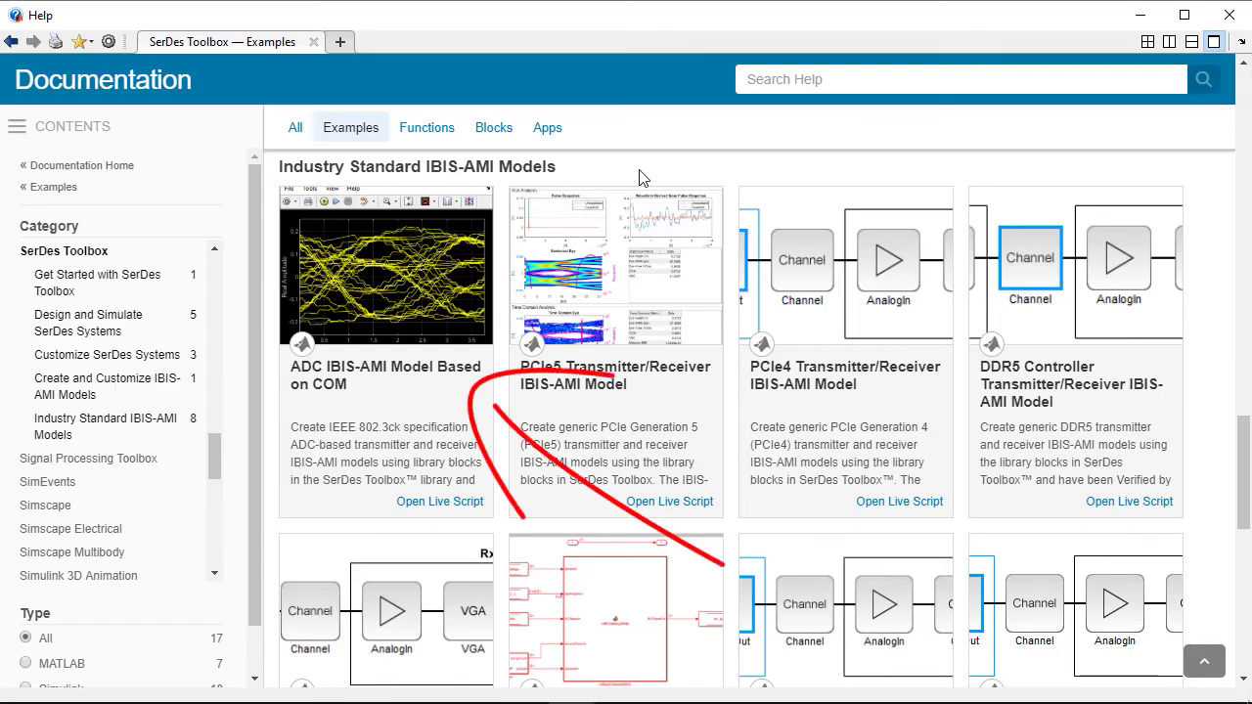
pyautogui.scroll(-1, 640, 176)
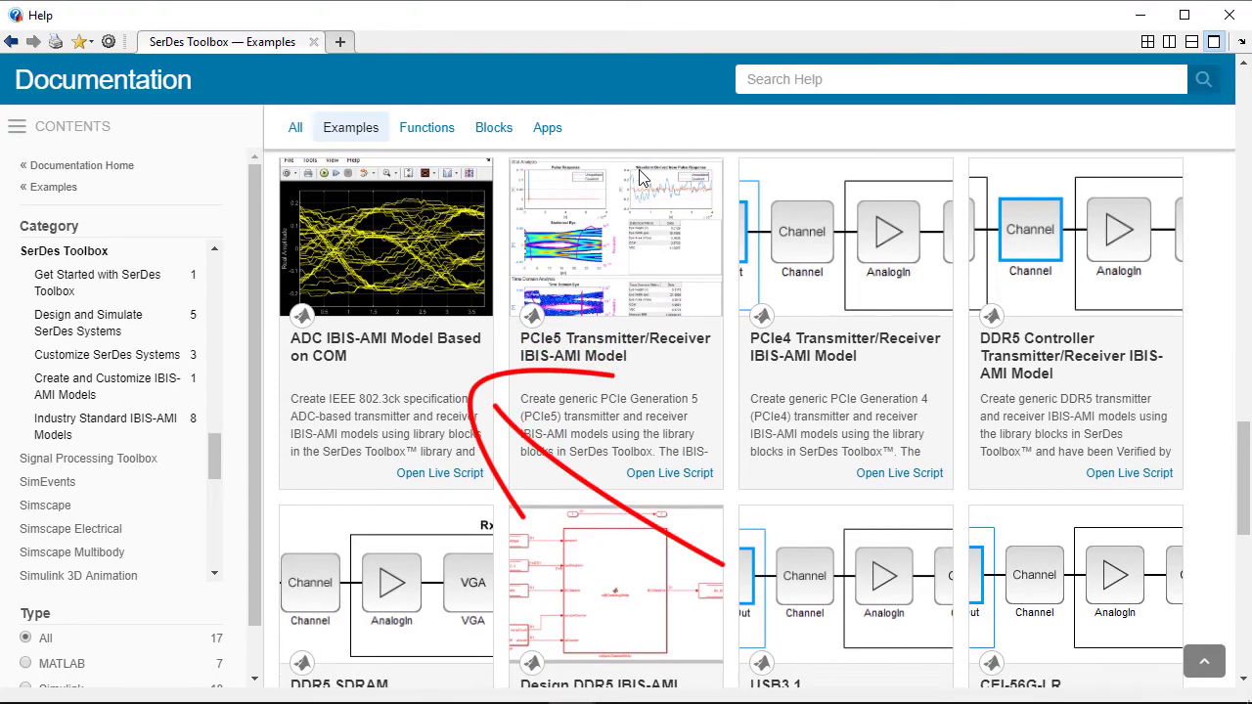
pyautogui.scroll(-1, 639, 169)
pyautogui.scroll(-1, 639, 169)
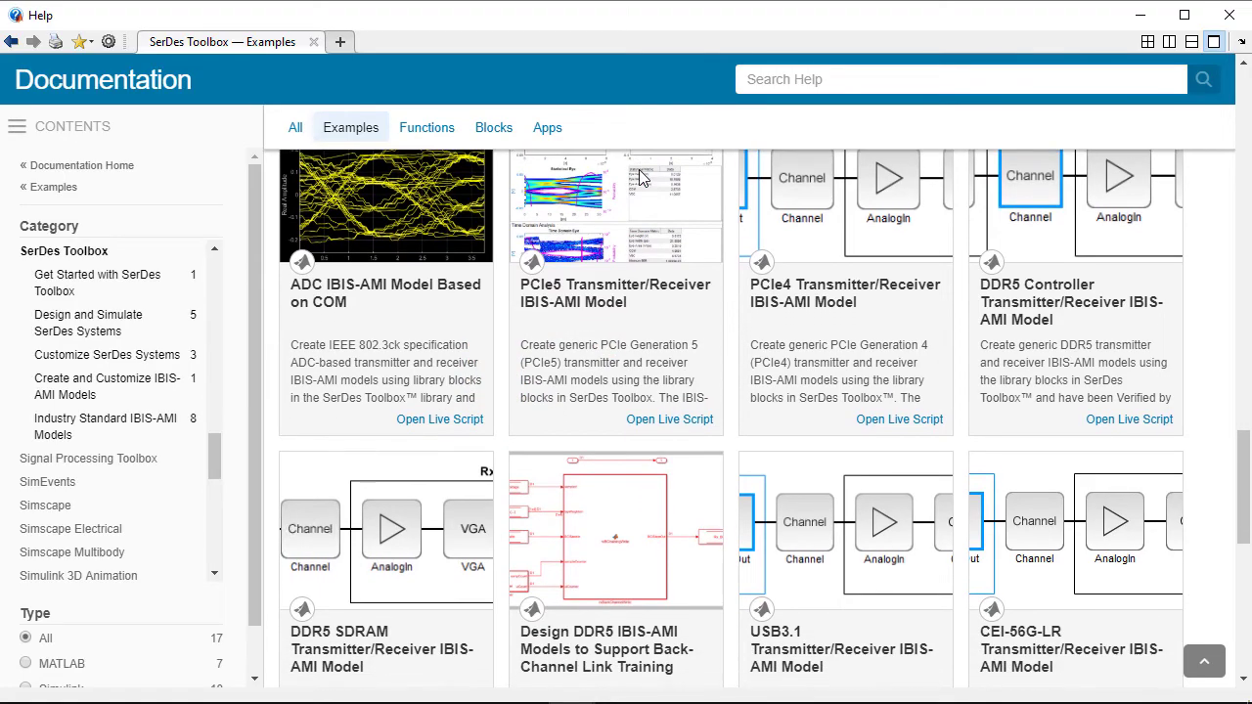
pyautogui.scroll(-2, 639, 169)
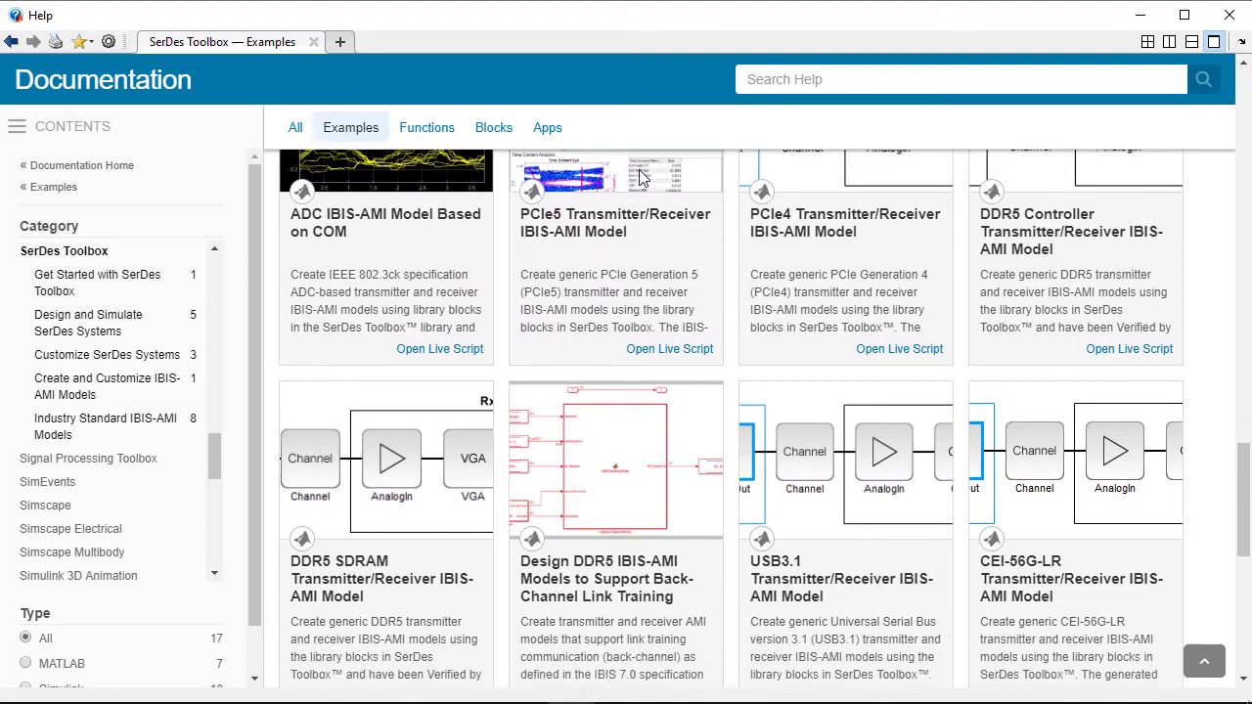
pyautogui.scroll(-1, 639, 170)
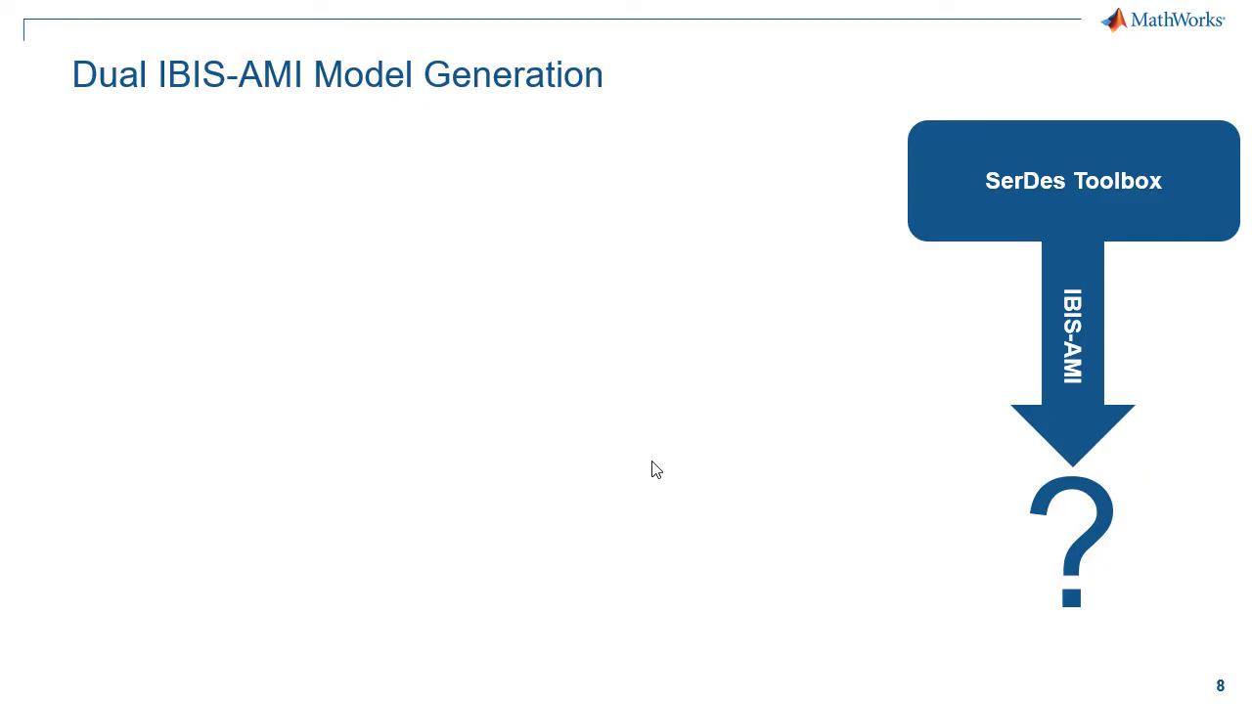
pyautogui.click(652, 462)
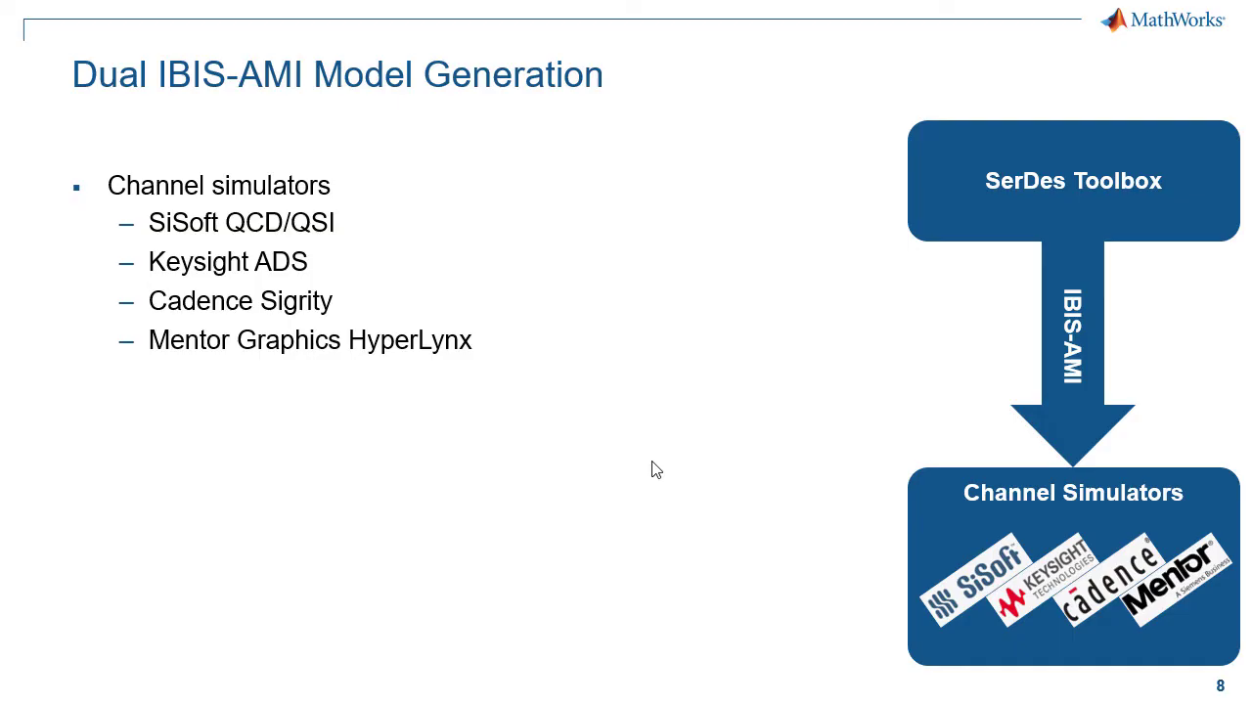
pyautogui.click(656, 469)
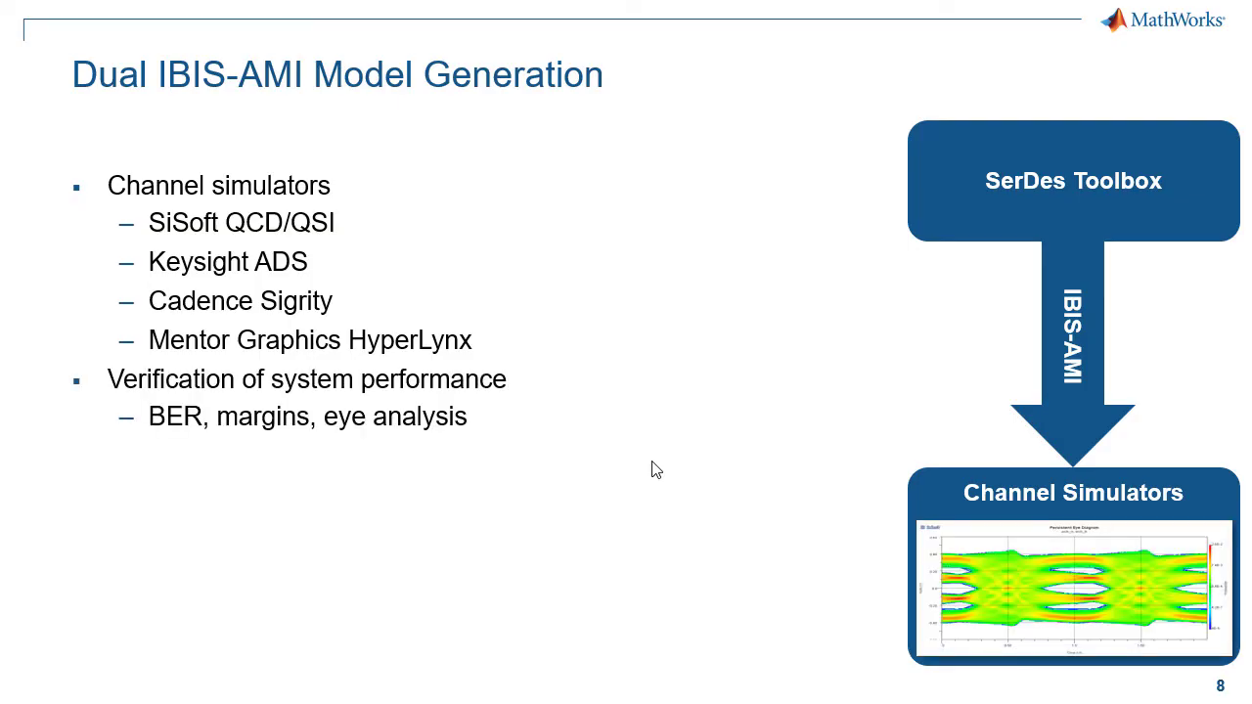
pyautogui.click(656, 469)
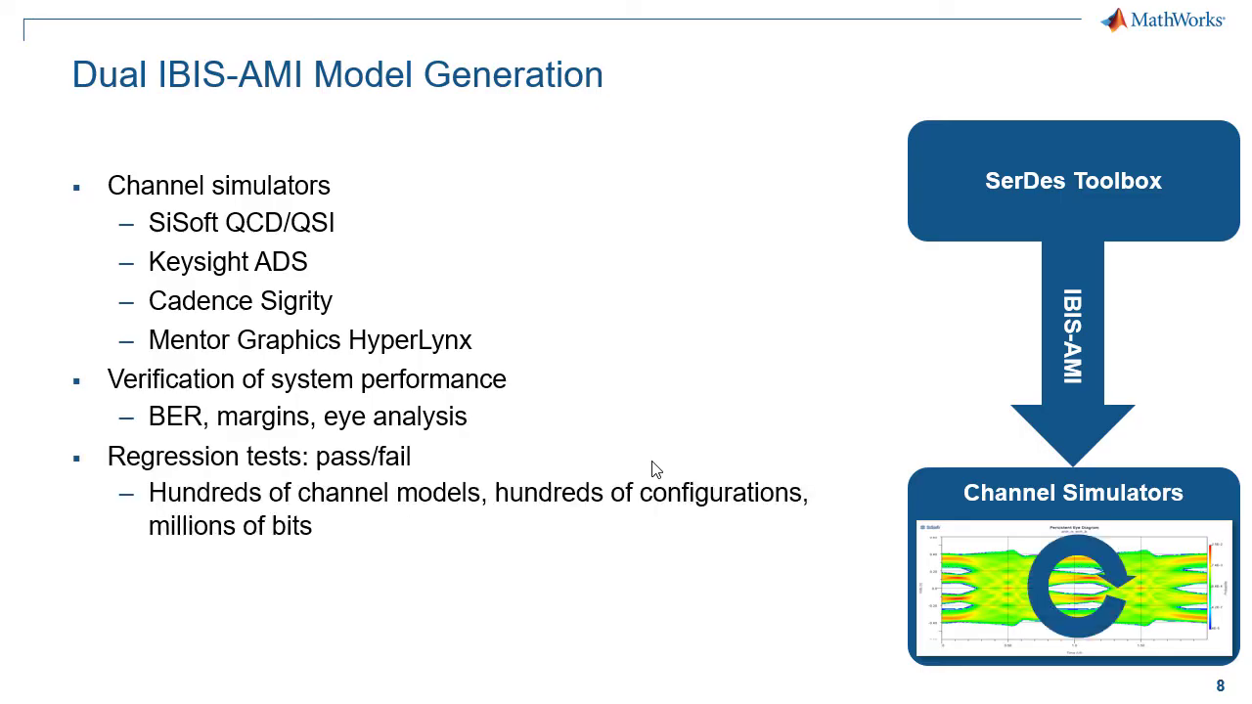
pyautogui.click(656, 469)
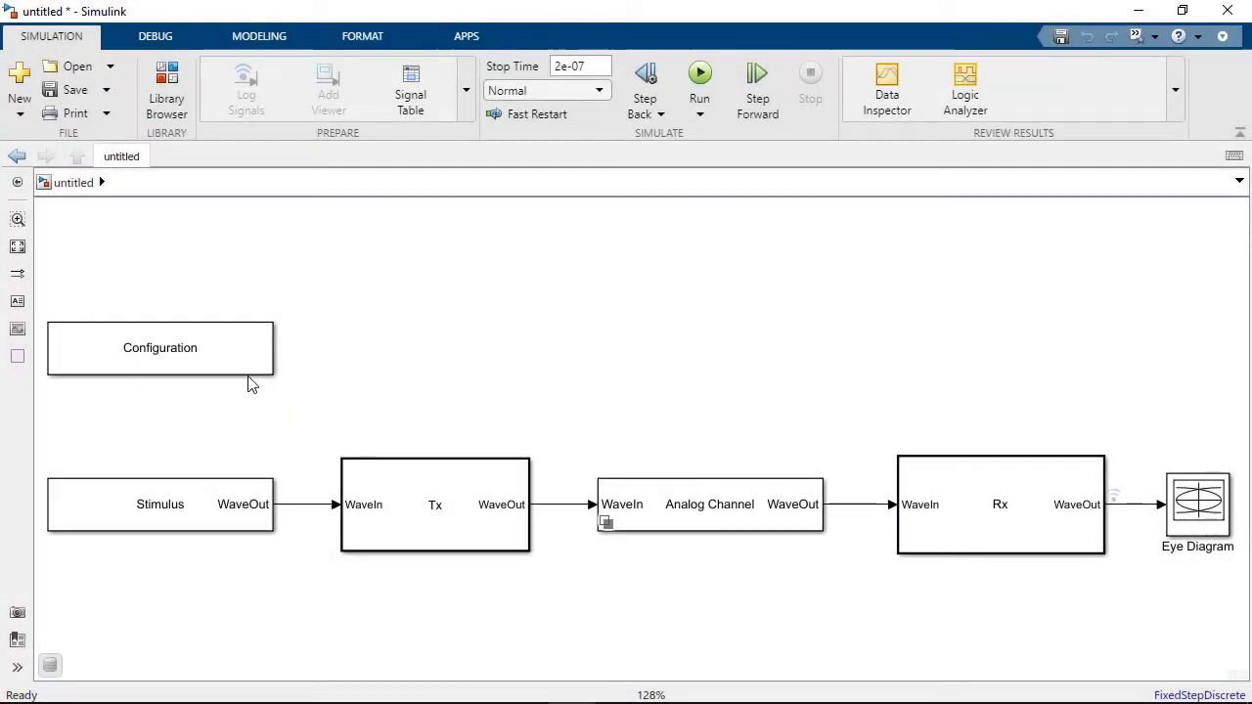
# Step: Open the SerDes IBIS-AMI Manager from the Configuration block's parameters and examine its export settings
pyautogui.click(244, 365)
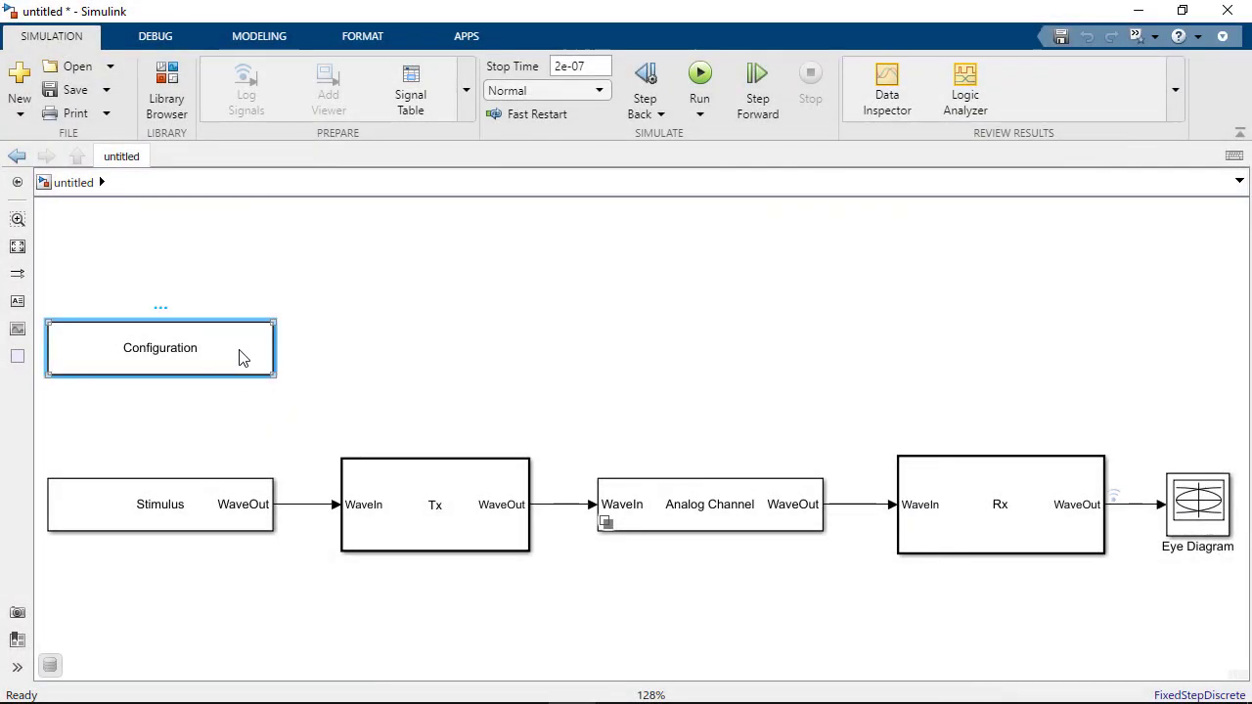
pyautogui.doubleClick(242, 358)
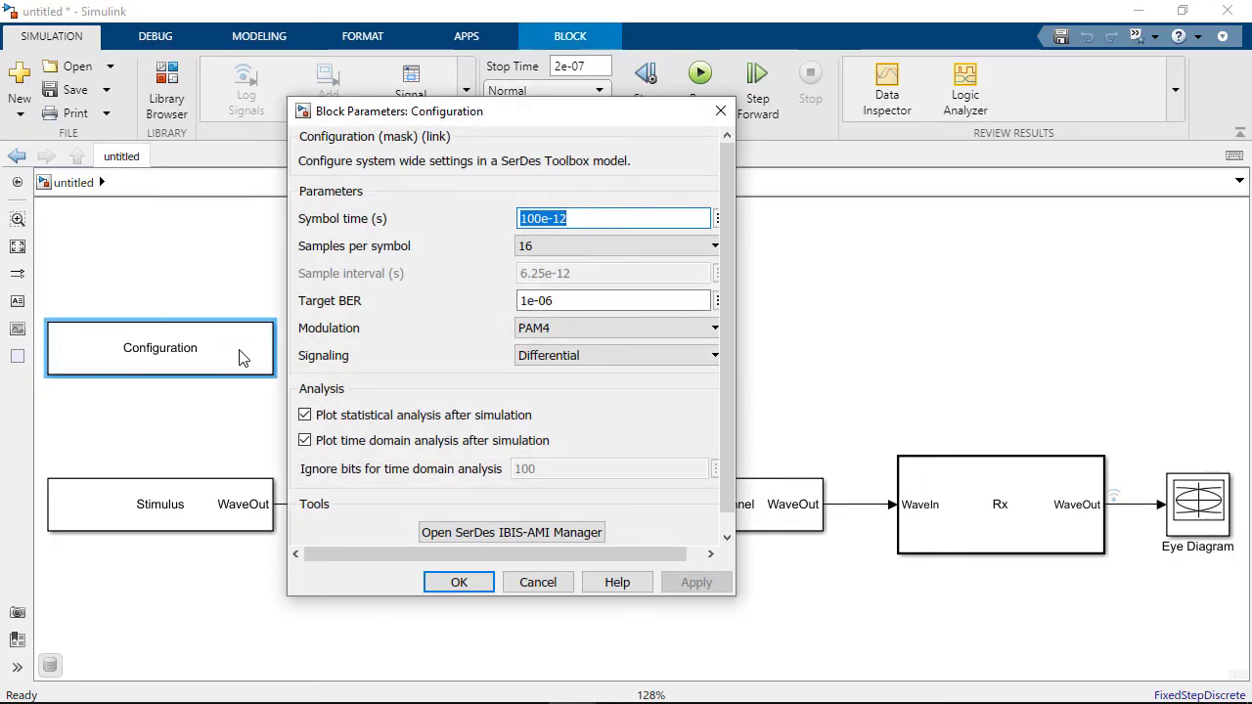
pyautogui.click(482, 536)
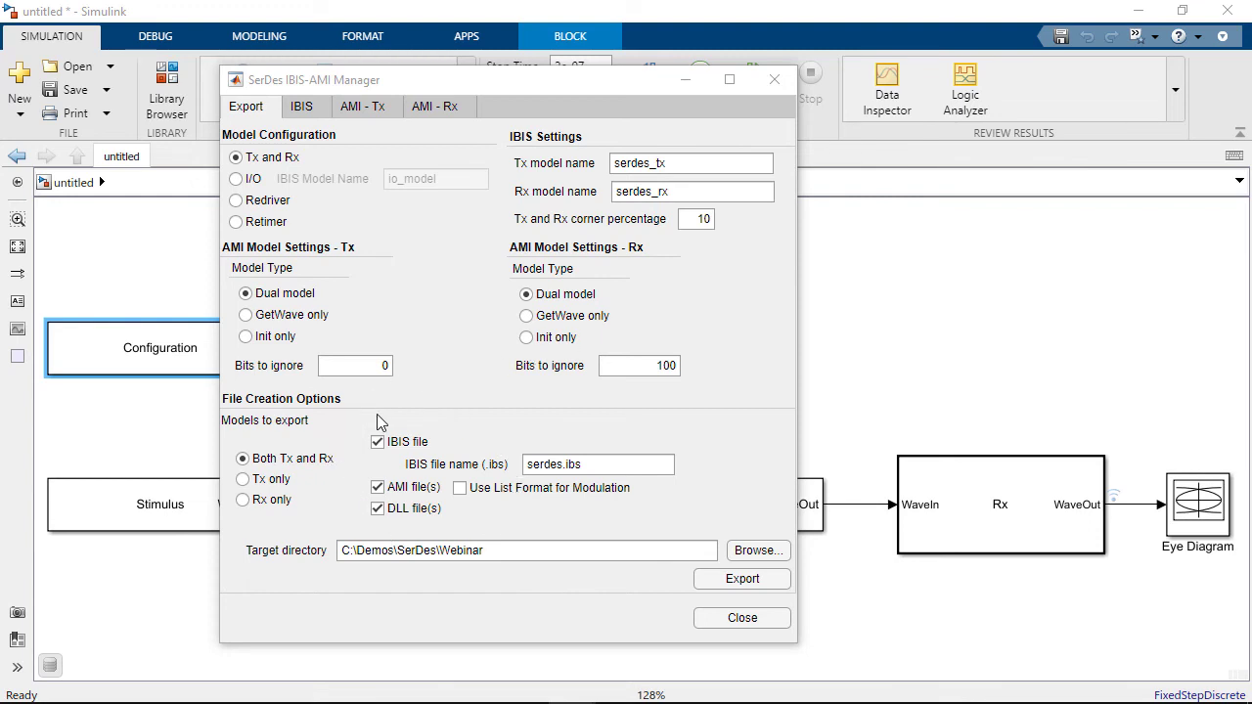
# Step: Review the IBIS file contents, the Tx AMI parameters and the Rx AMI parameters, including the CTLE Mode
pyautogui.click(301, 107)
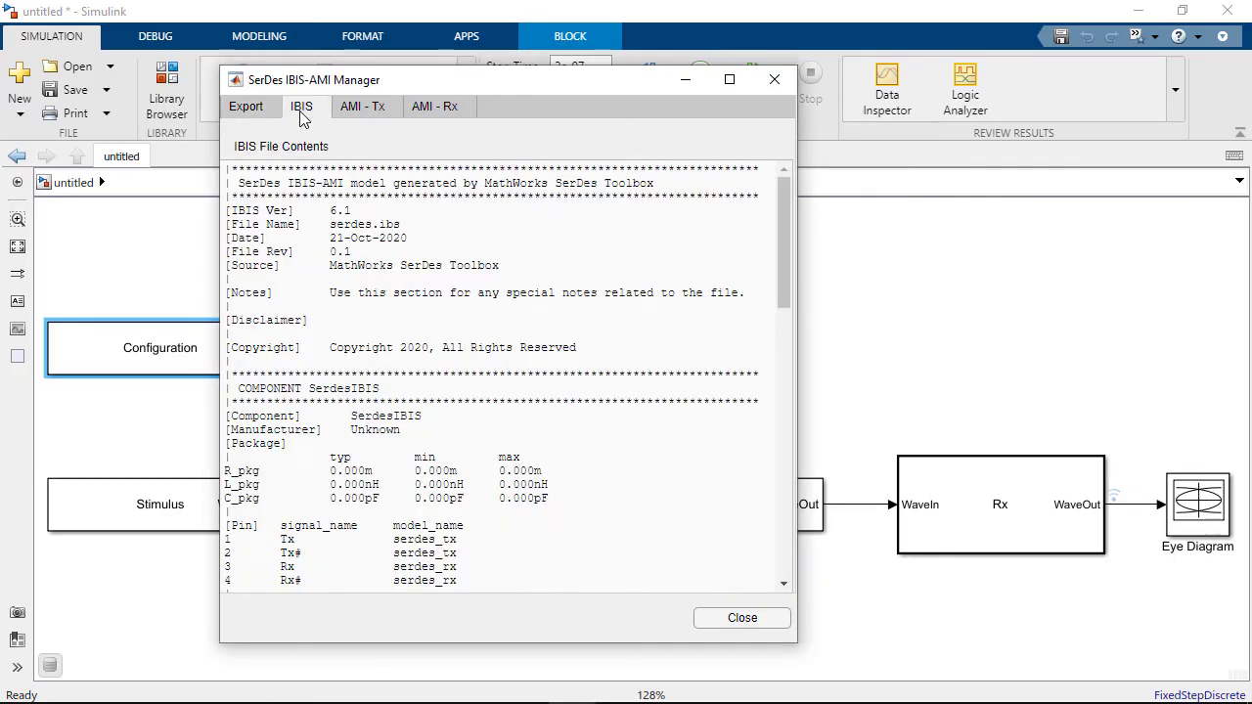
pyautogui.click(372, 110)
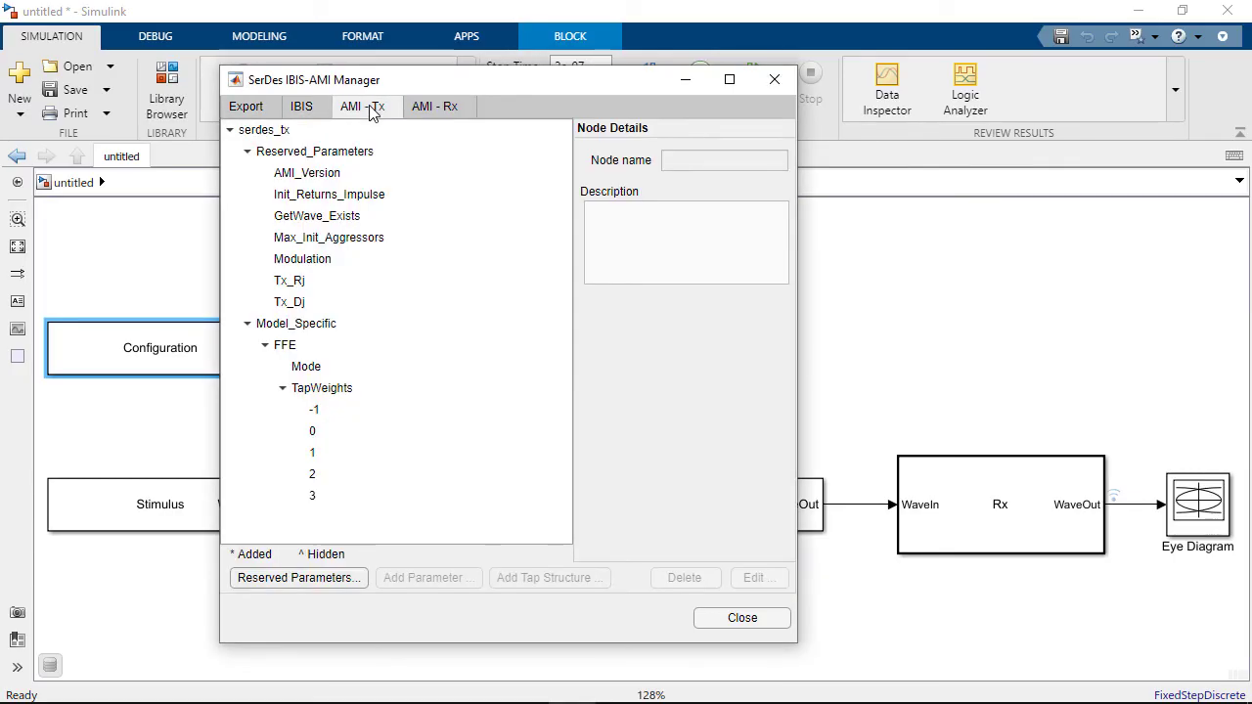
pyautogui.click(453, 109)
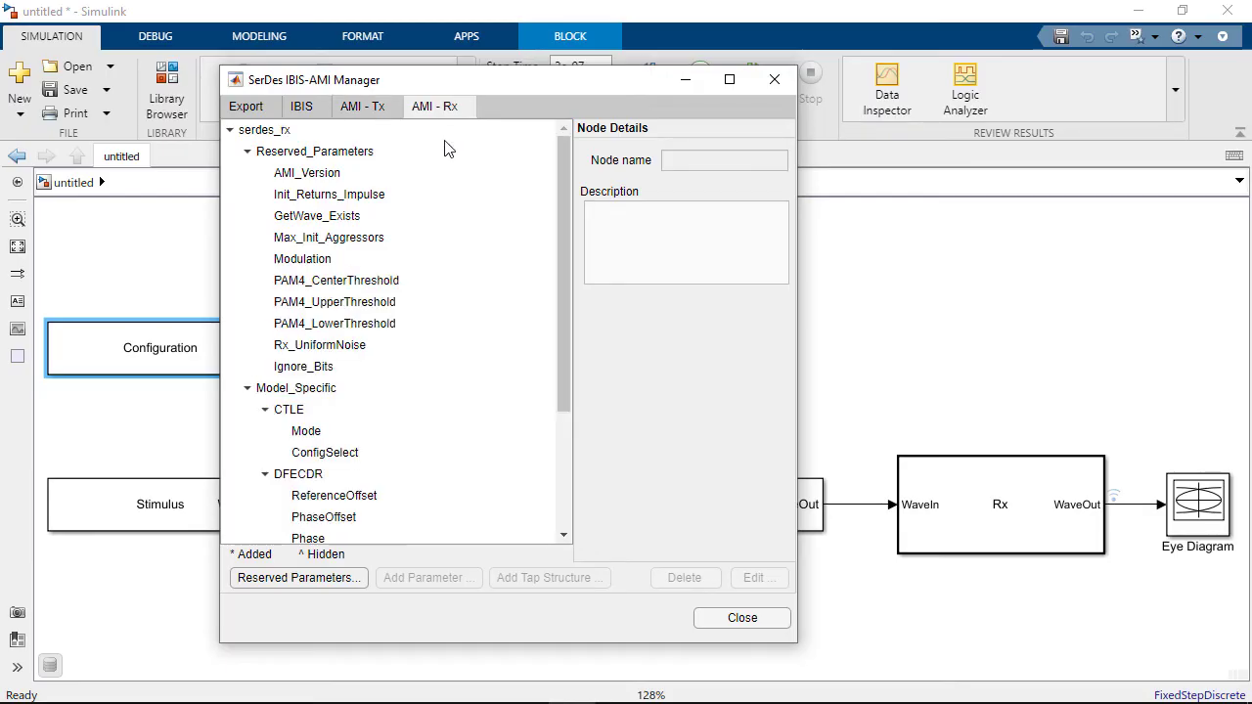
pyautogui.click(358, 436)
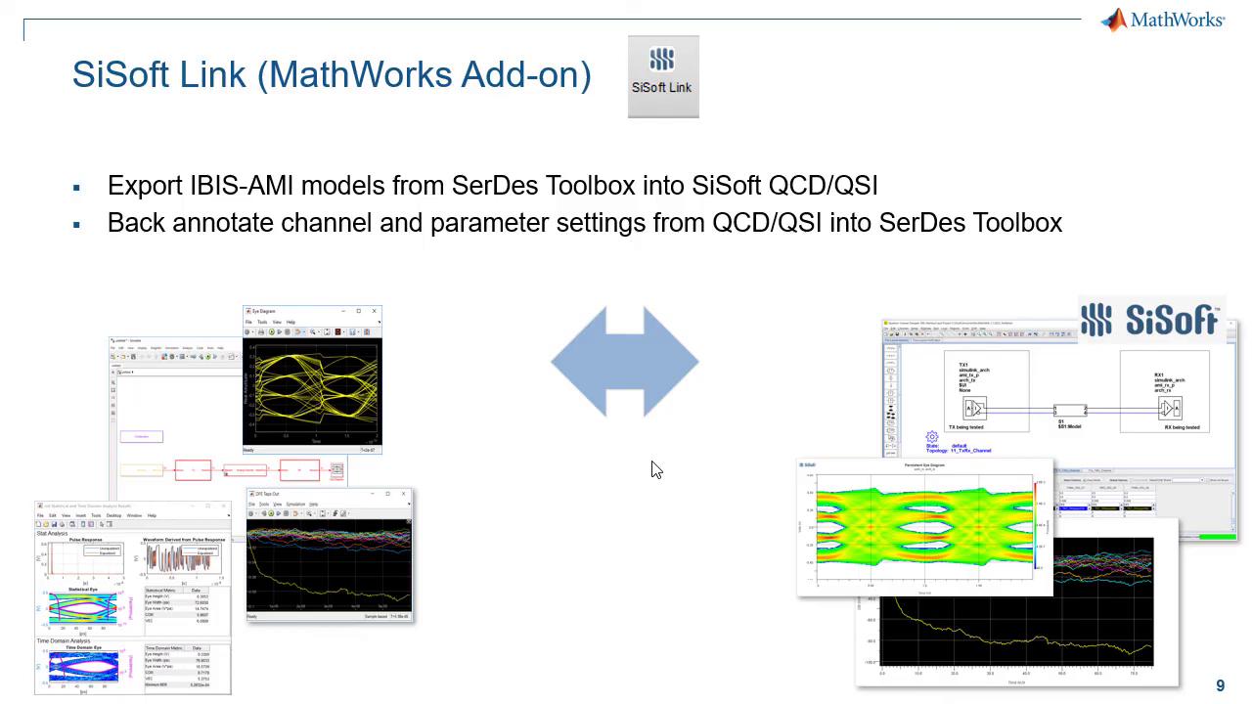
pyautogui.click(652, 462)
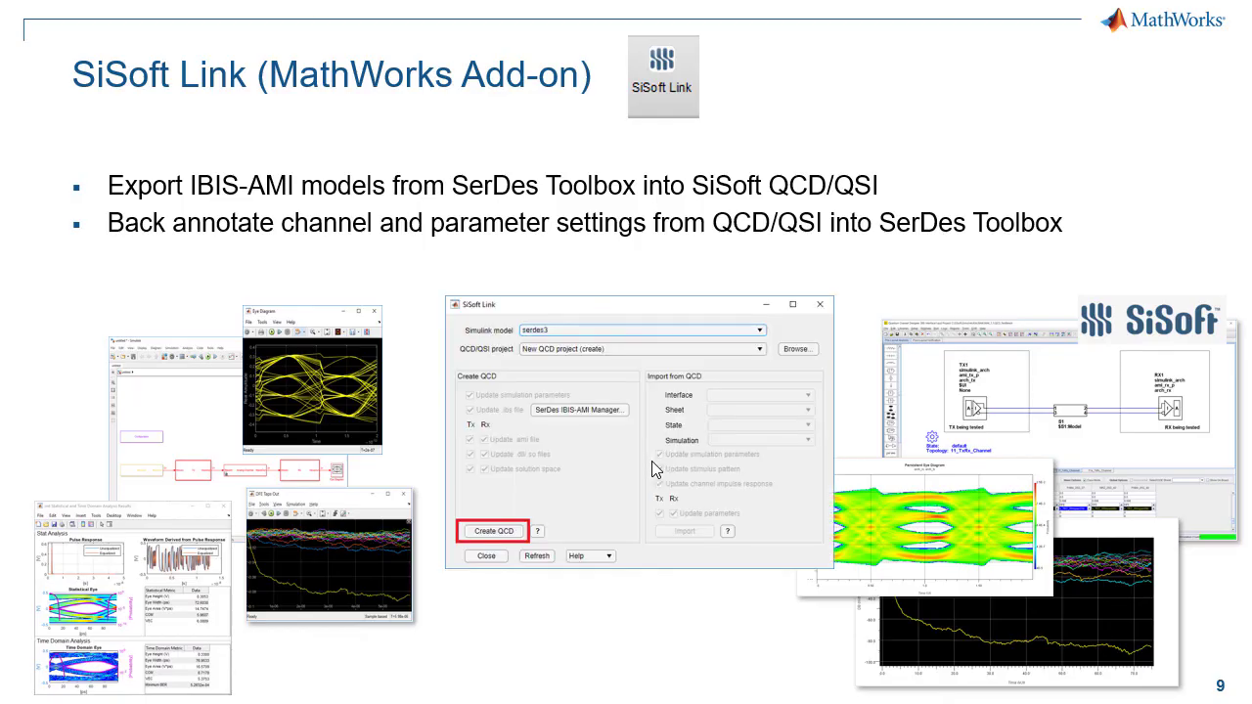